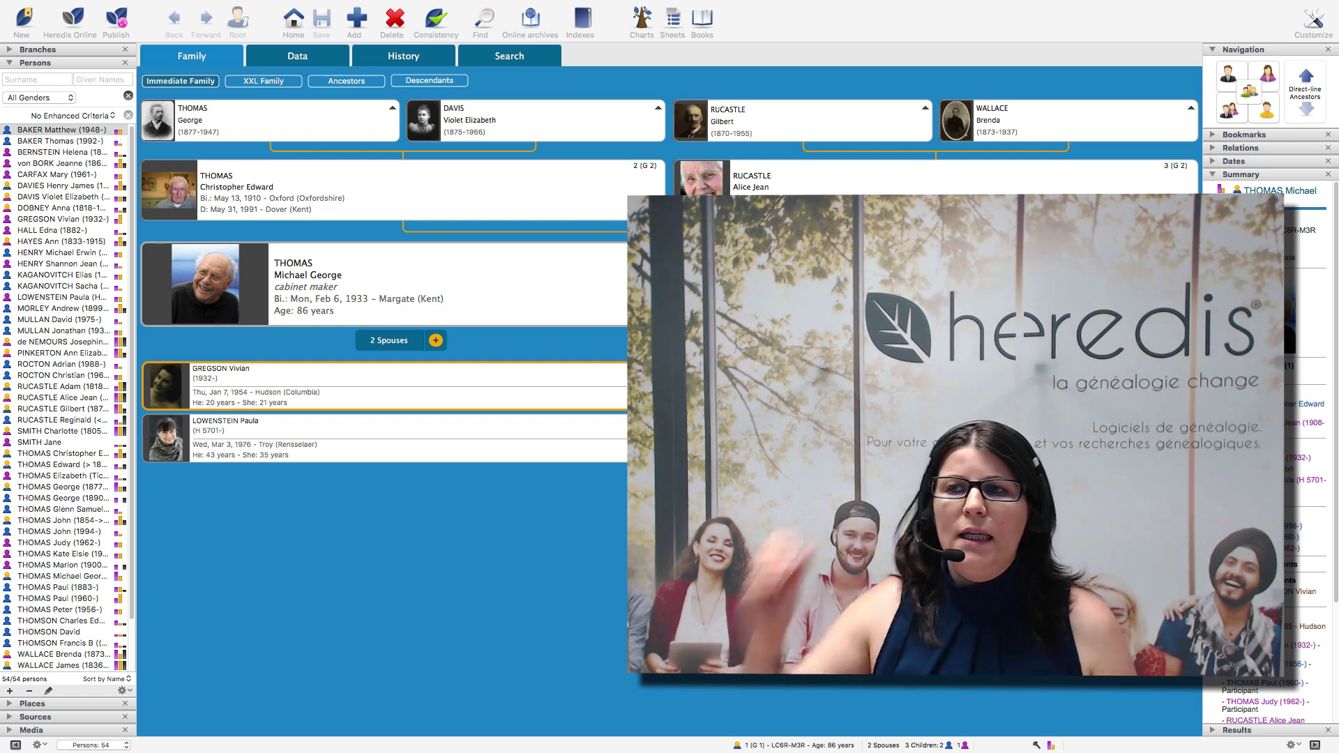
Step: Open the online archives search and load the Louisiana - New Orleans - Archdiocese site from the USA archives list
left_click(376, 620)
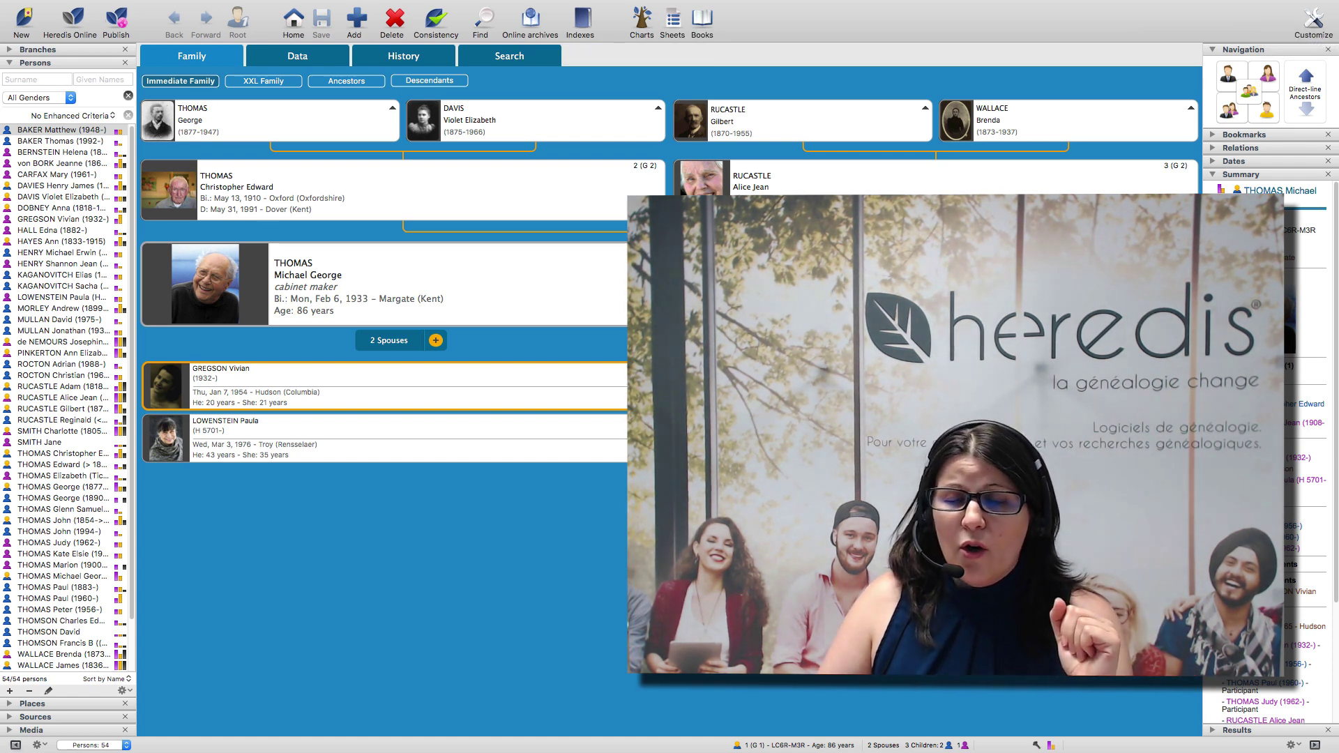
mouse_move(277, 2)
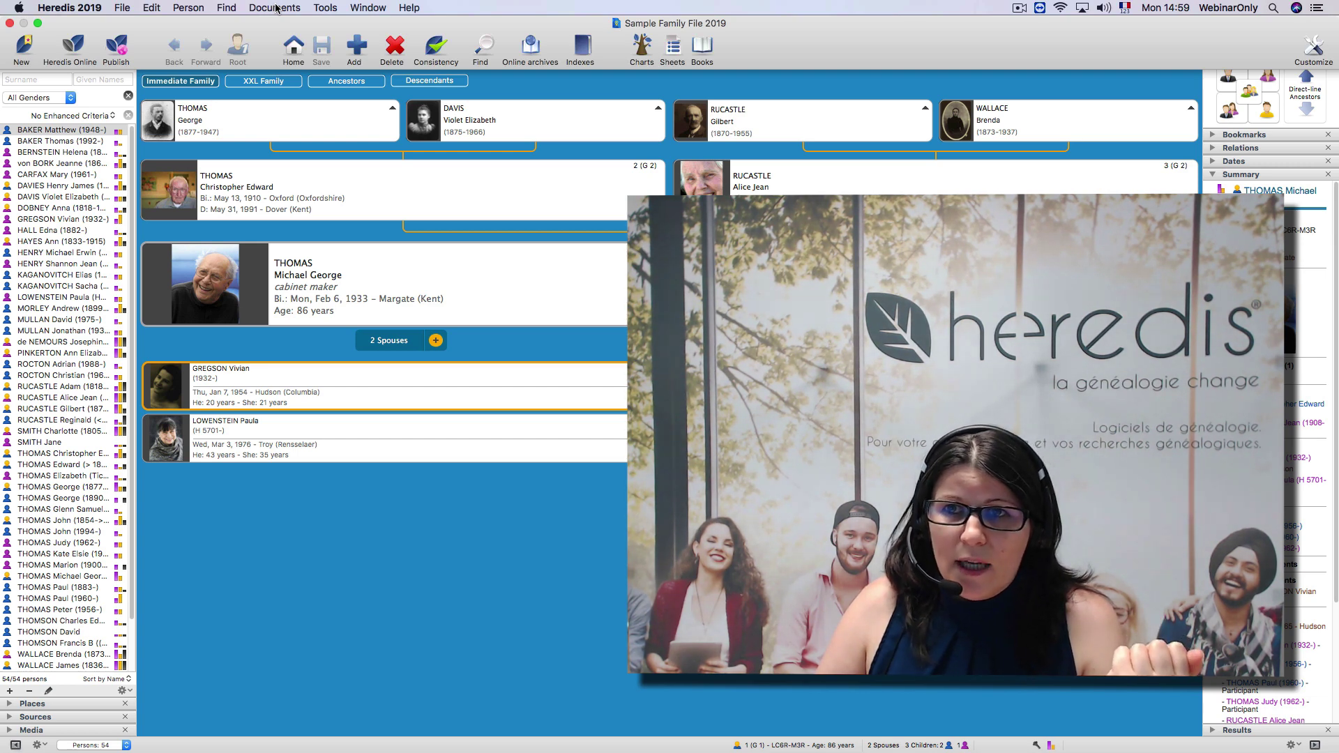
left_click(232, 10)
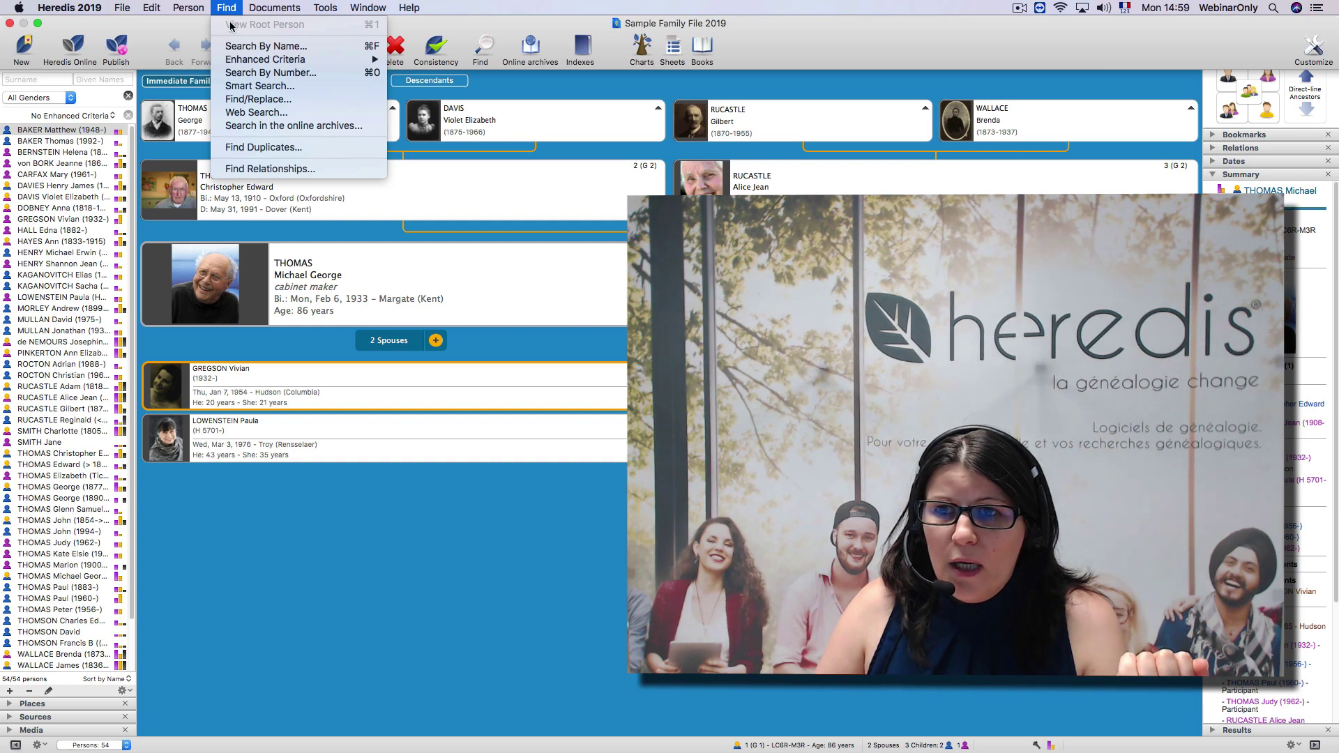
left_click(230, 128)
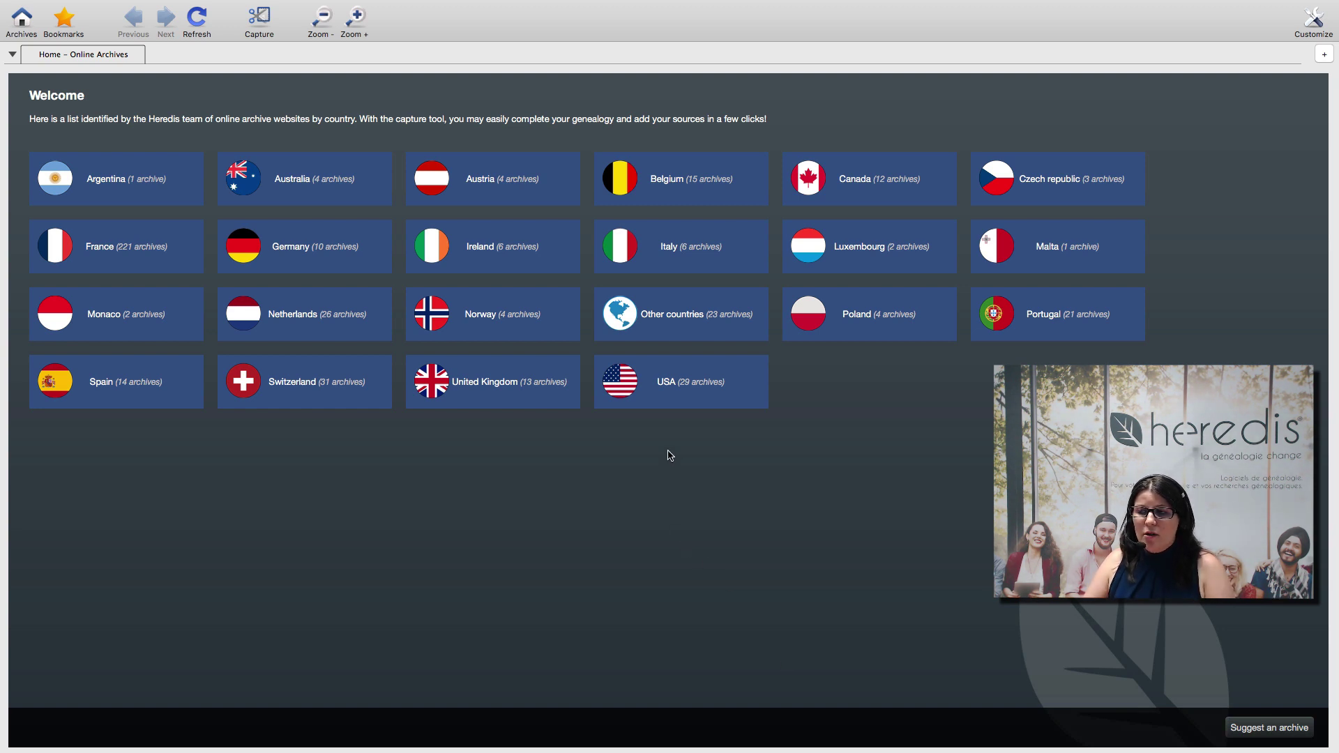
left_click(681, 393)
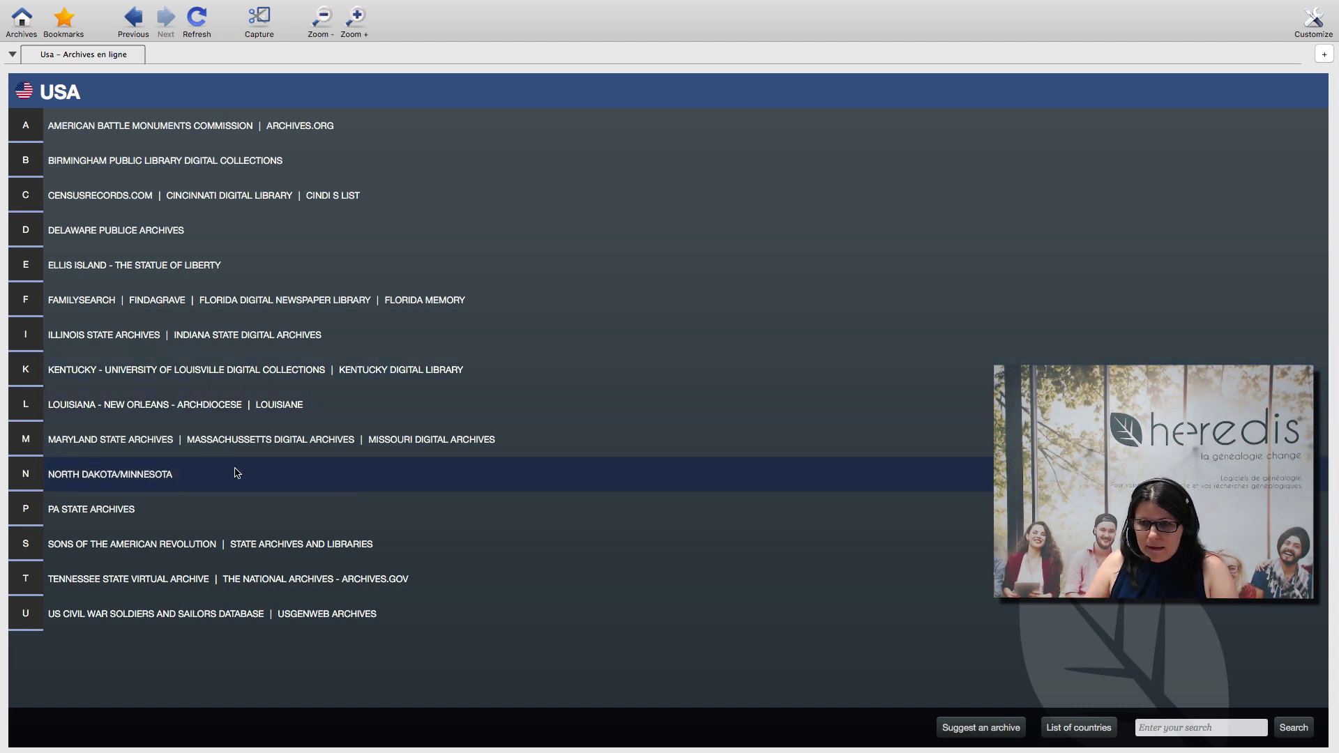
left_click(79, 411)
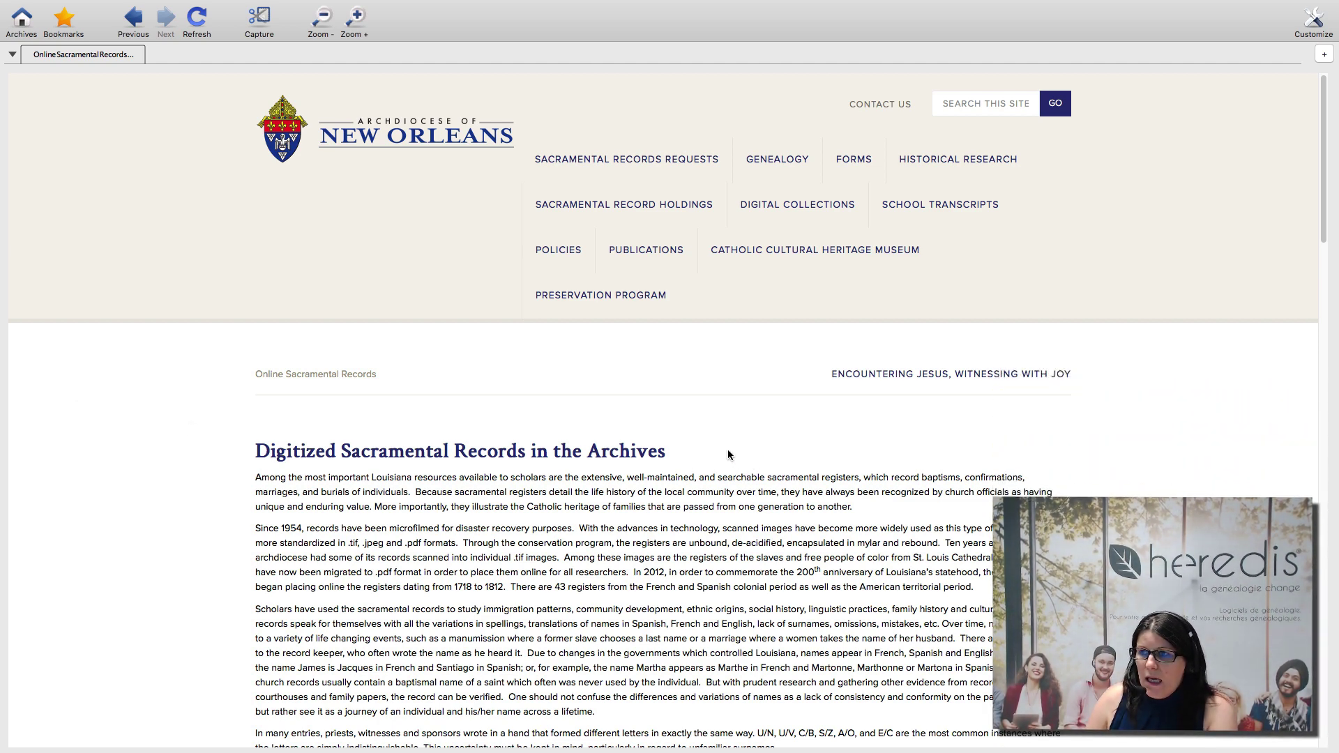
Step: Open the digital collection of Online Sacramental Records and load the Royal Military Hospital, New Orleans, Funeral 1786-1796 Part 1 register
mouse_move(761, 210)
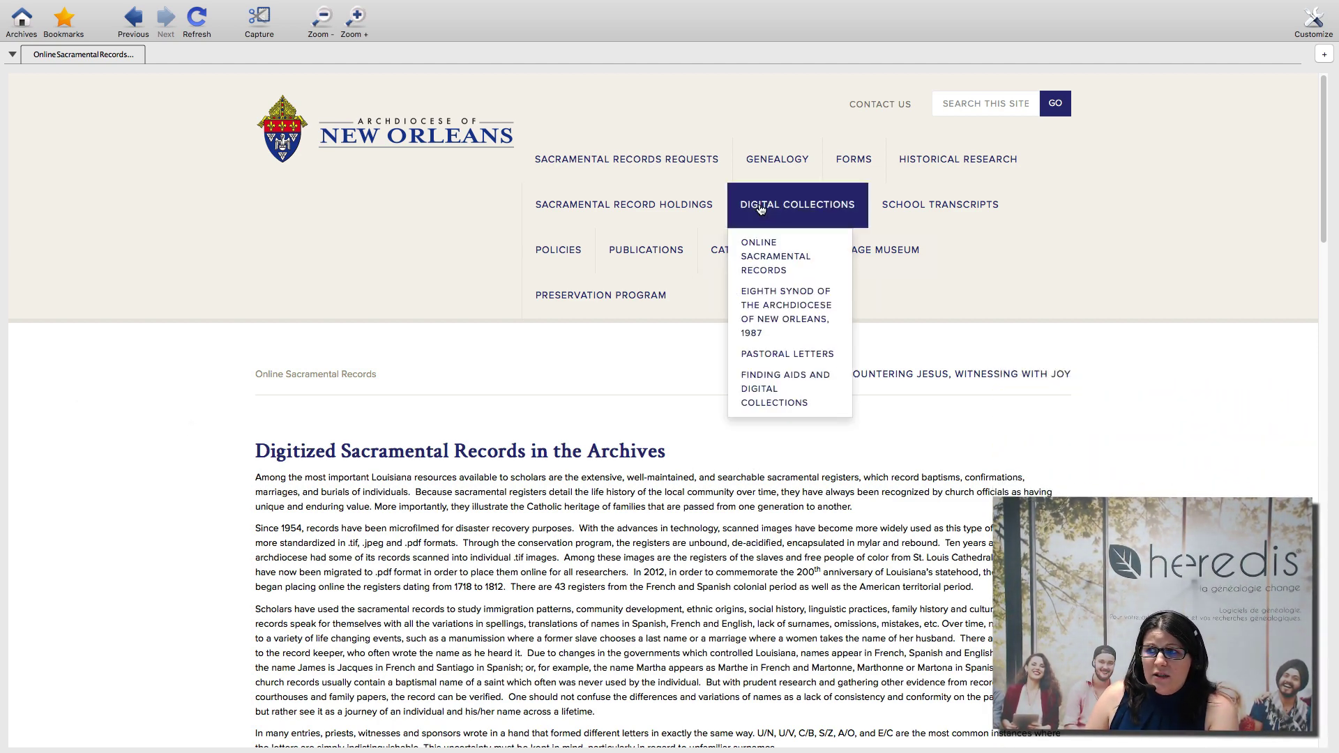
left_click(758, 243)
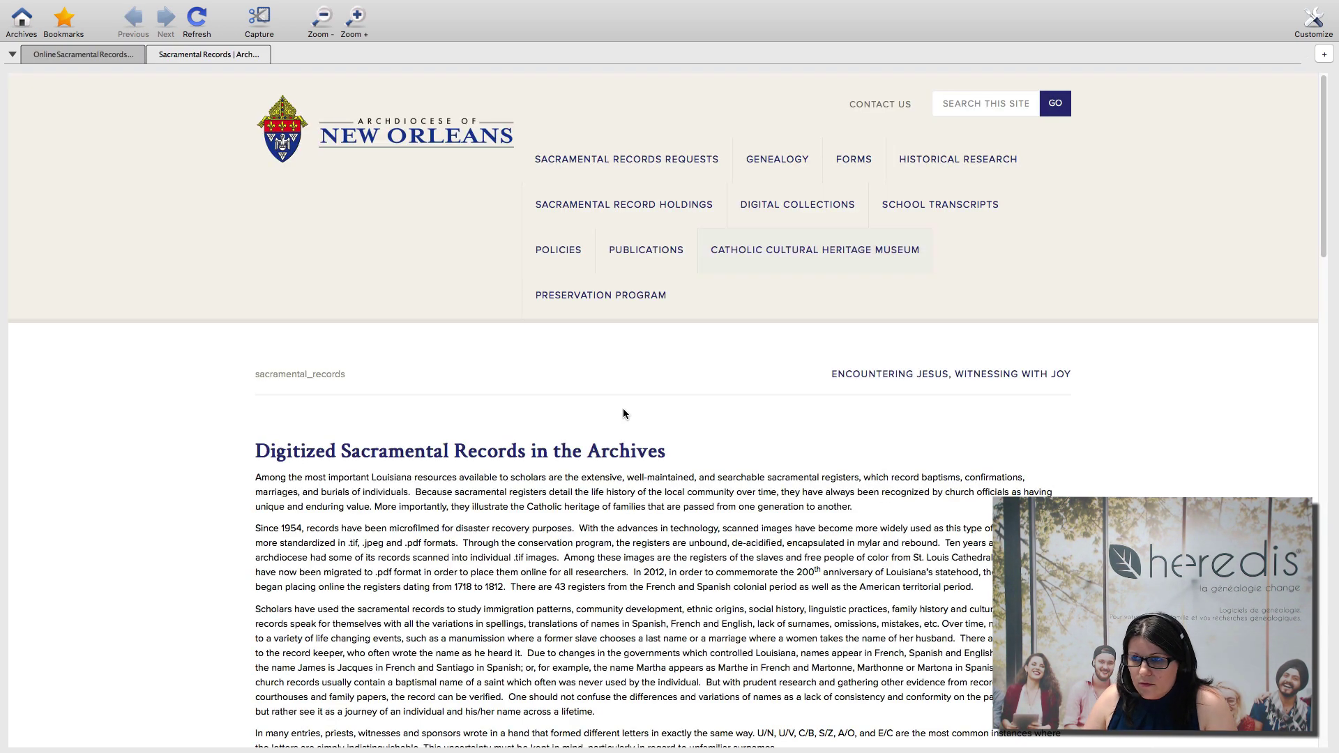
scroll(622, 410, "down", 5)
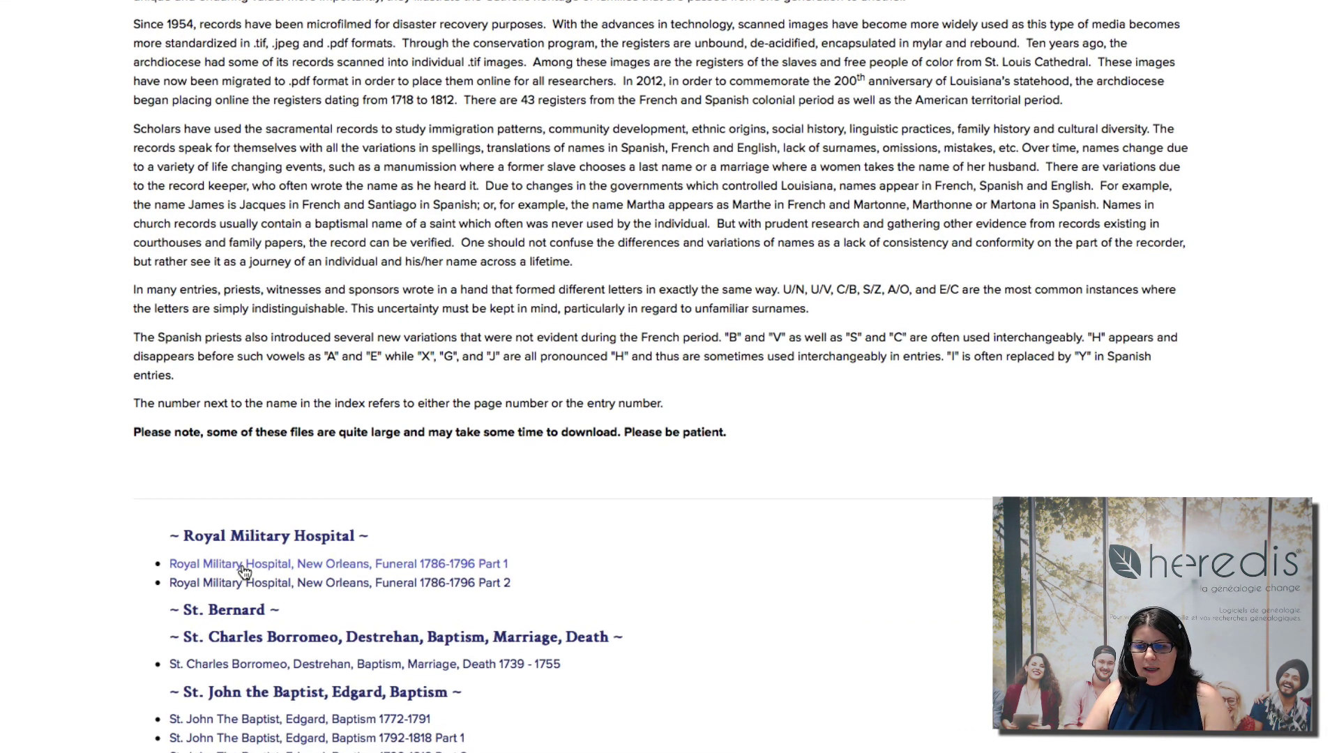
left_click(442, 565)
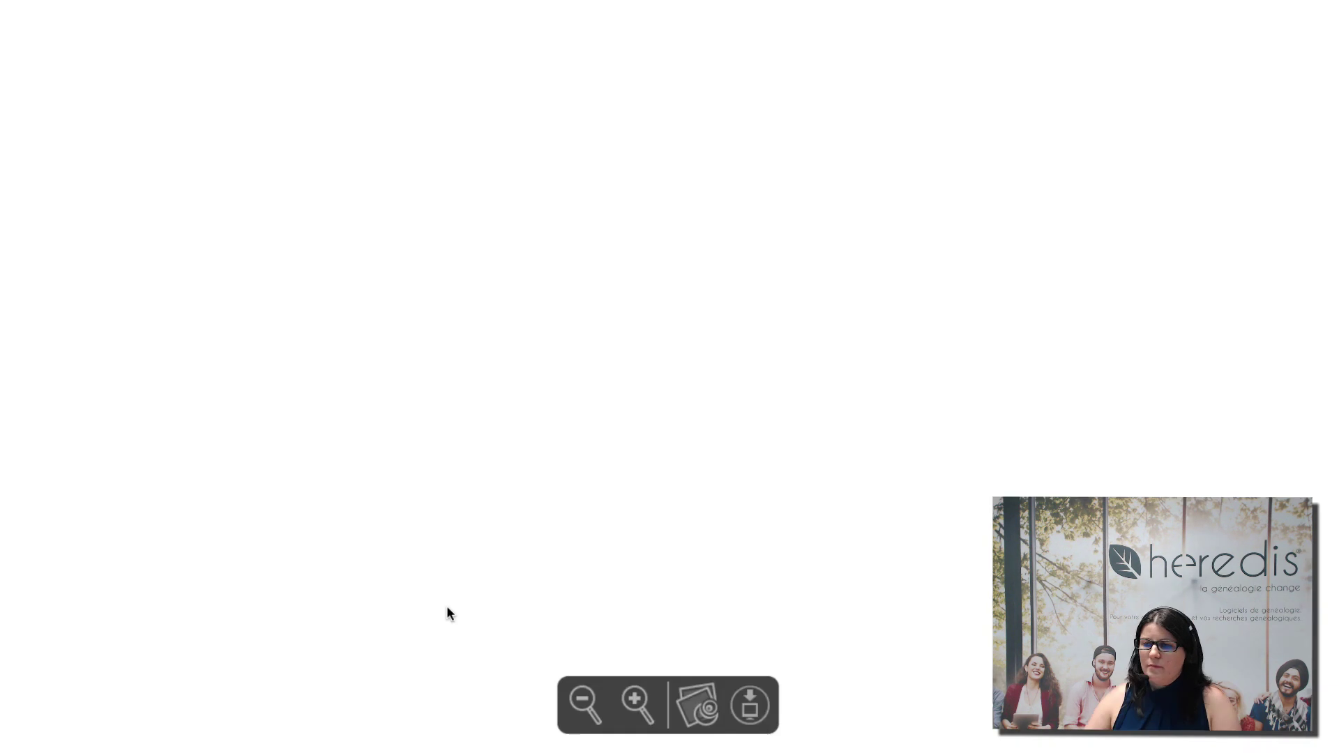
Step: Find page 21 of the funeral register and capture its first entry, the death record no. 62 from August 1786
scroll(546, 361, "down", 10)
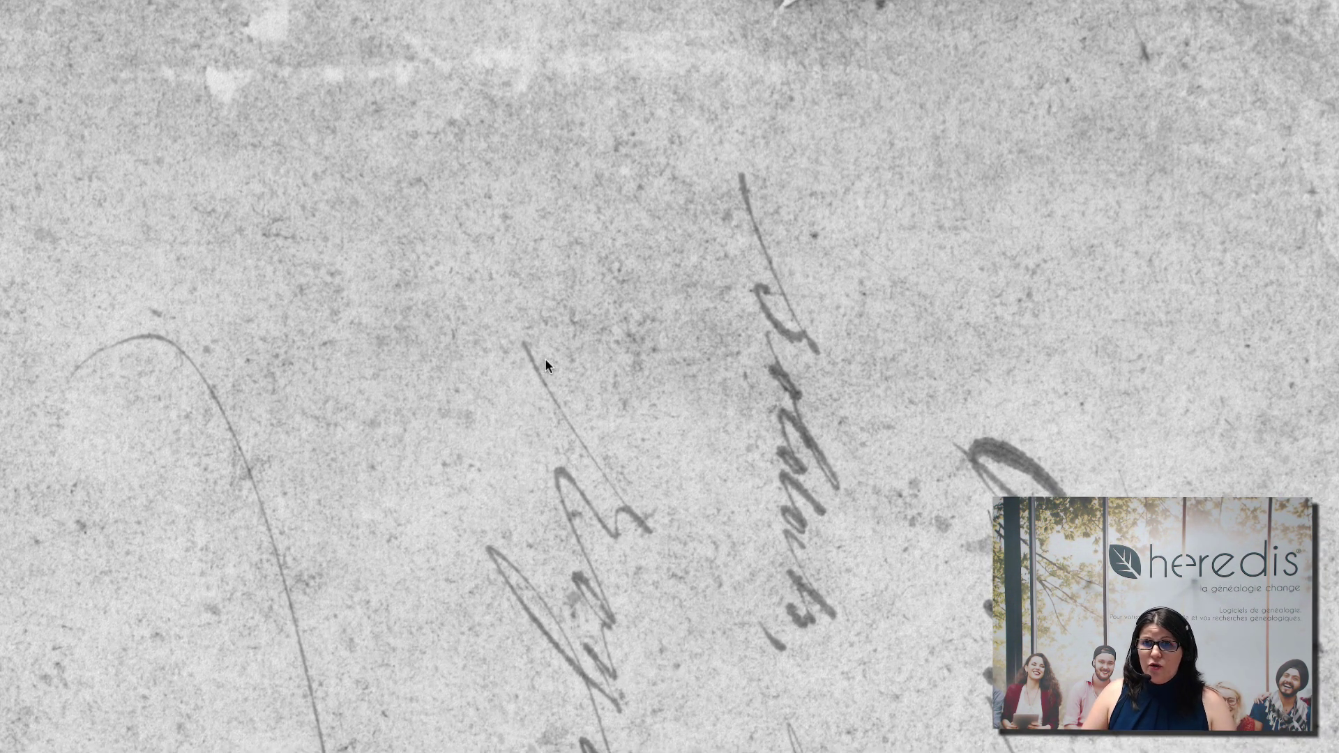
scroll(547, 361, "down", 10)
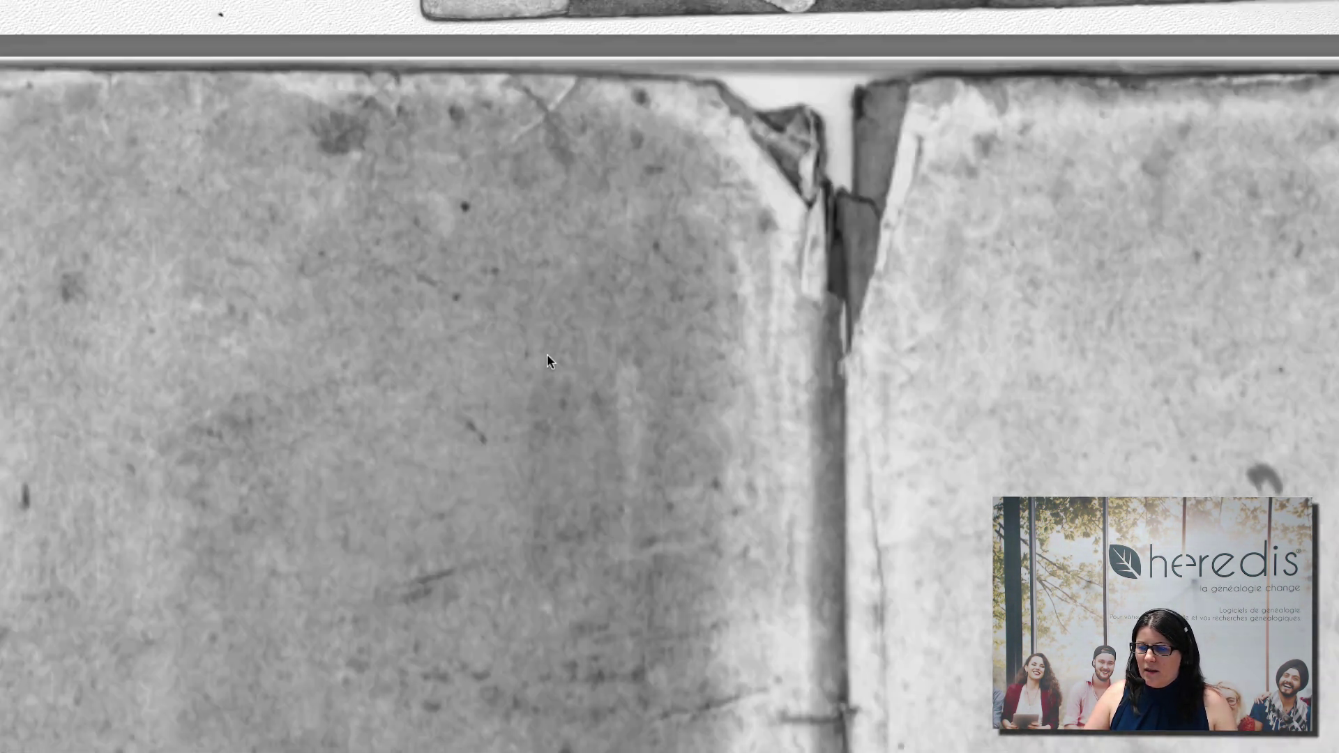
scroll(547, 362, "down", 10)
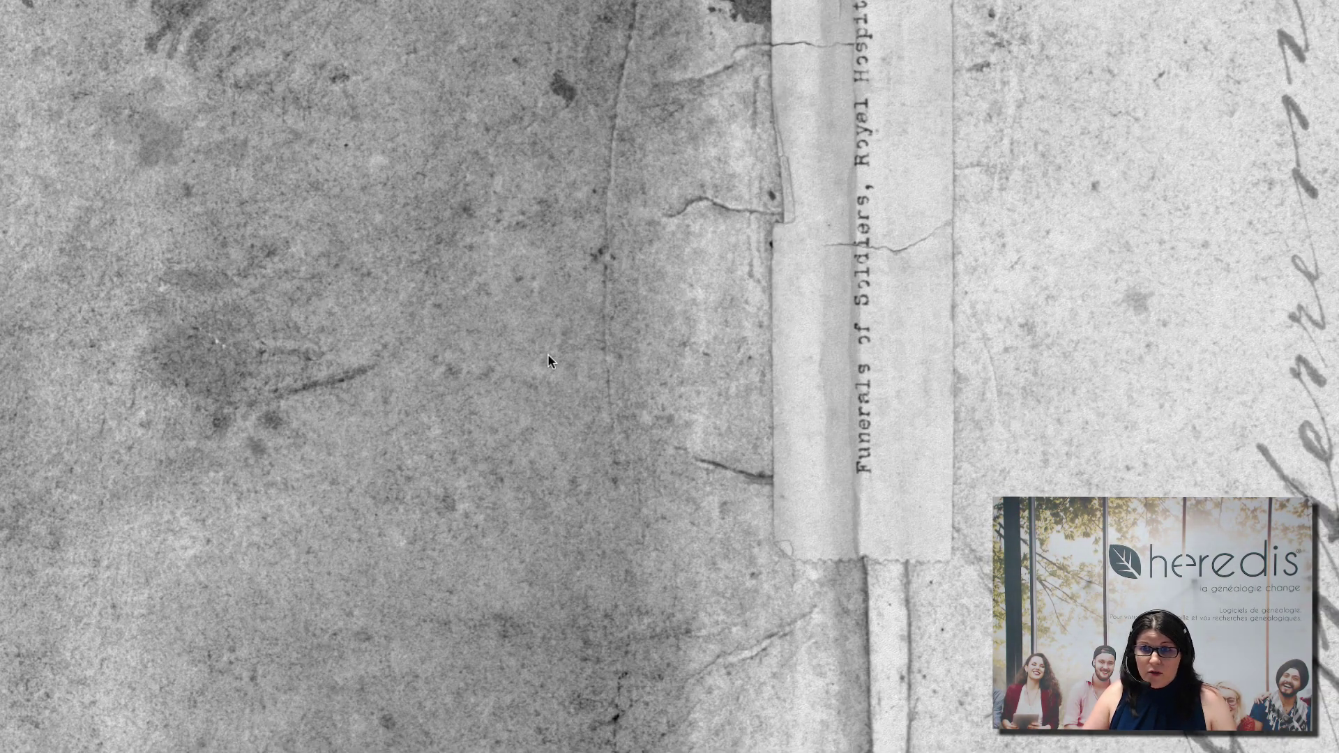
scroll(547, 361, "down", 10)
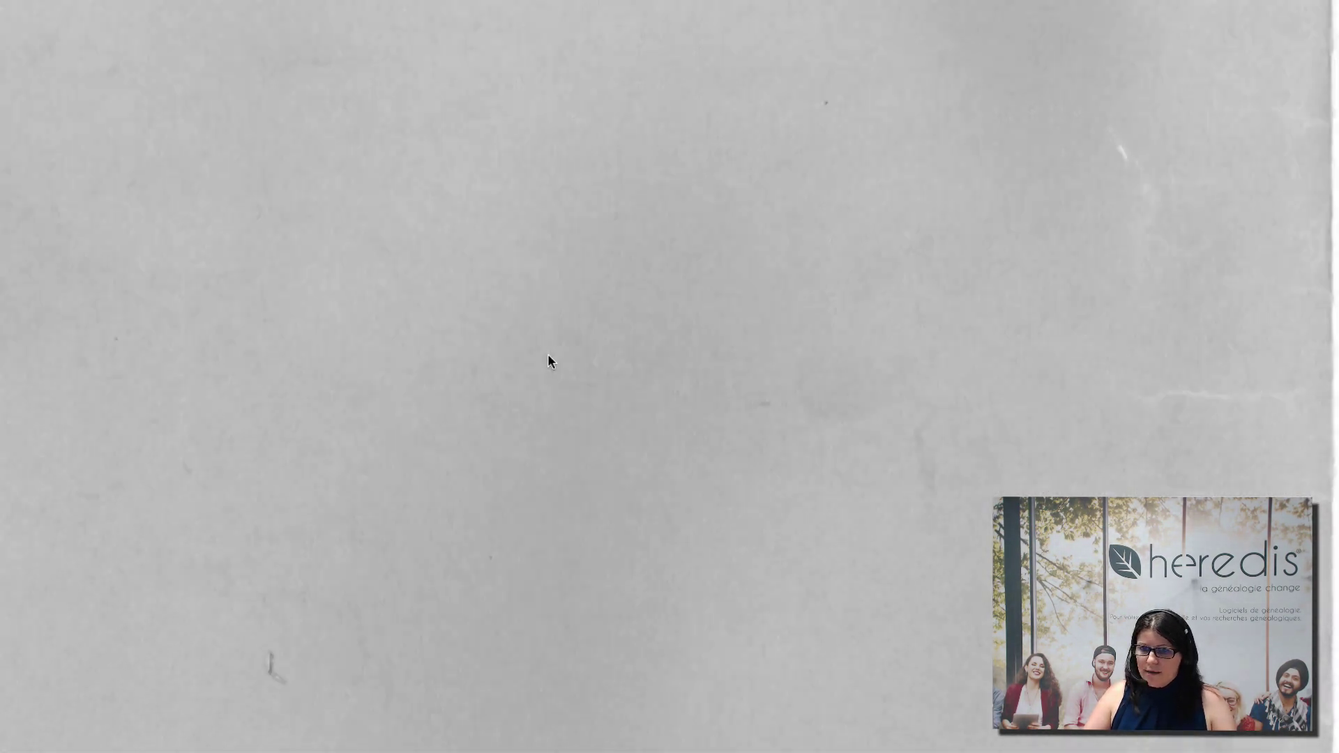
scroll(548, 361, "down", 10)
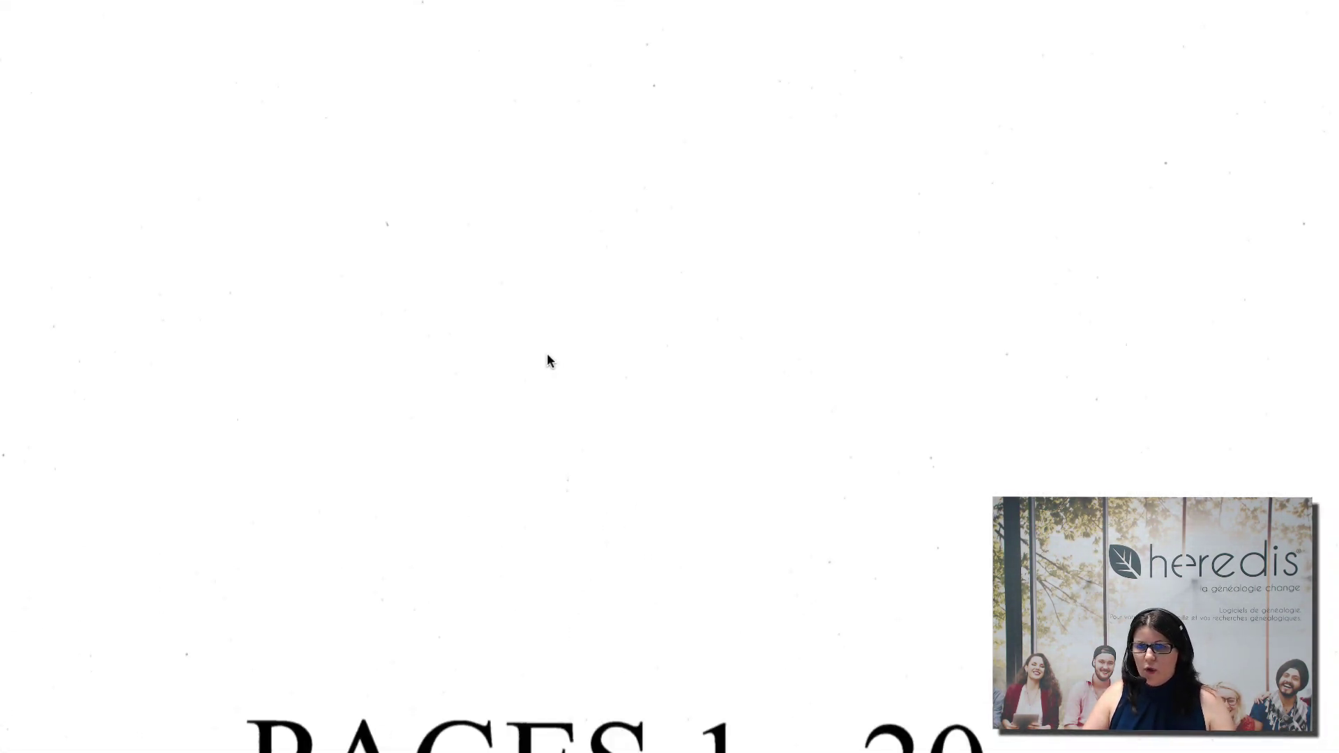
scroll(574, 427, "down", 10)
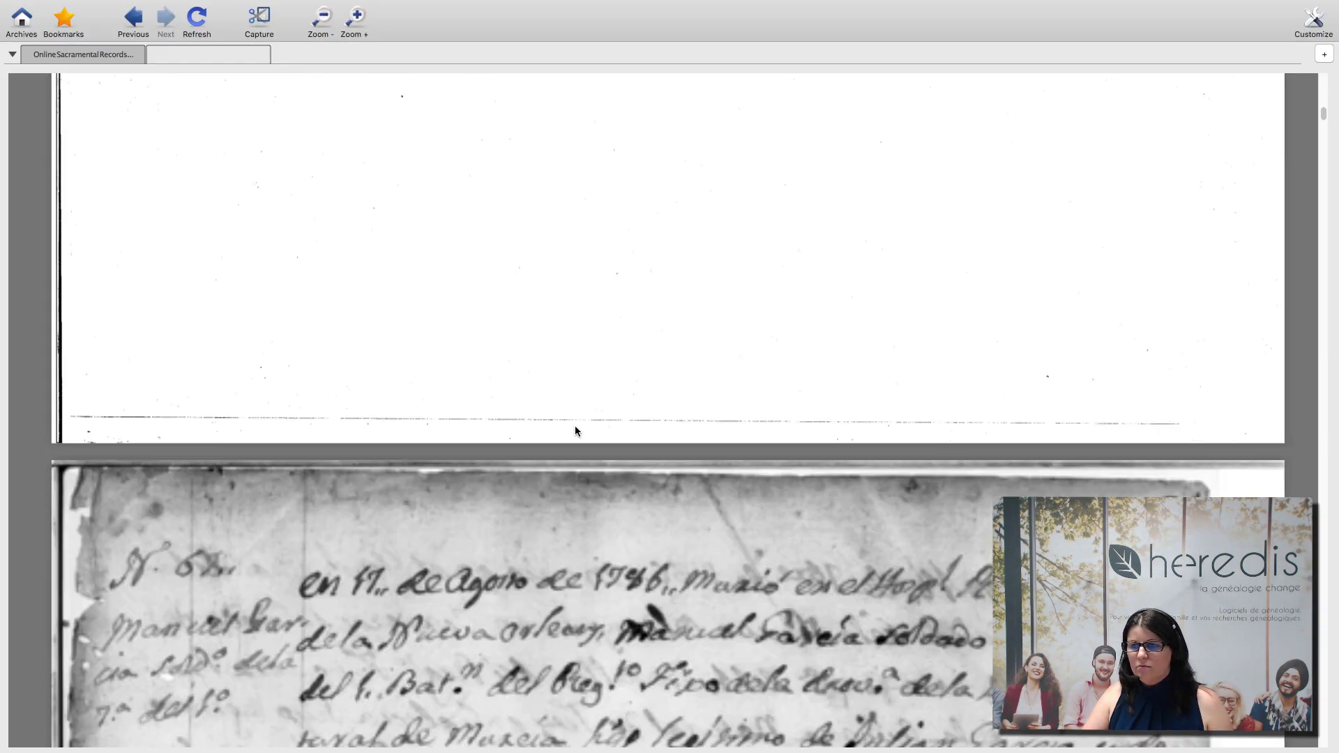
scroll(576, 431, "down", 2)
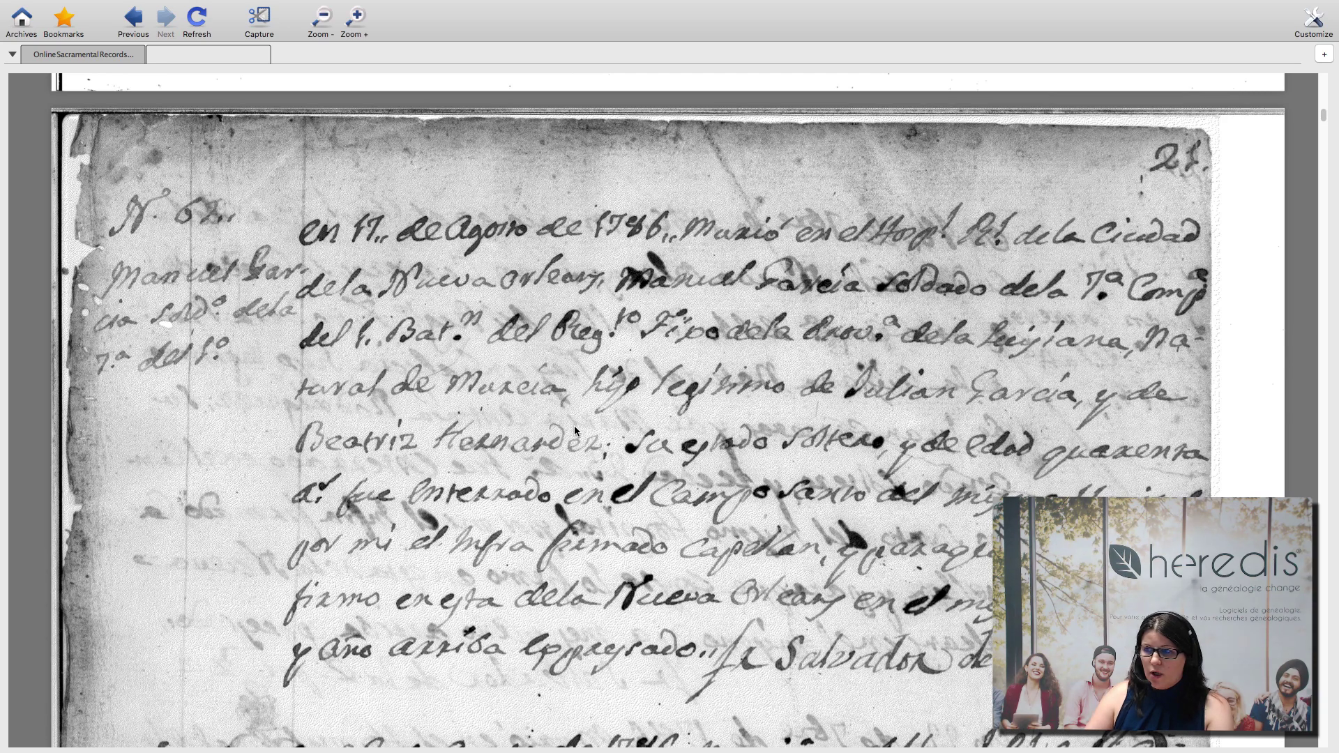
scroll(575, 430, "down", 1)
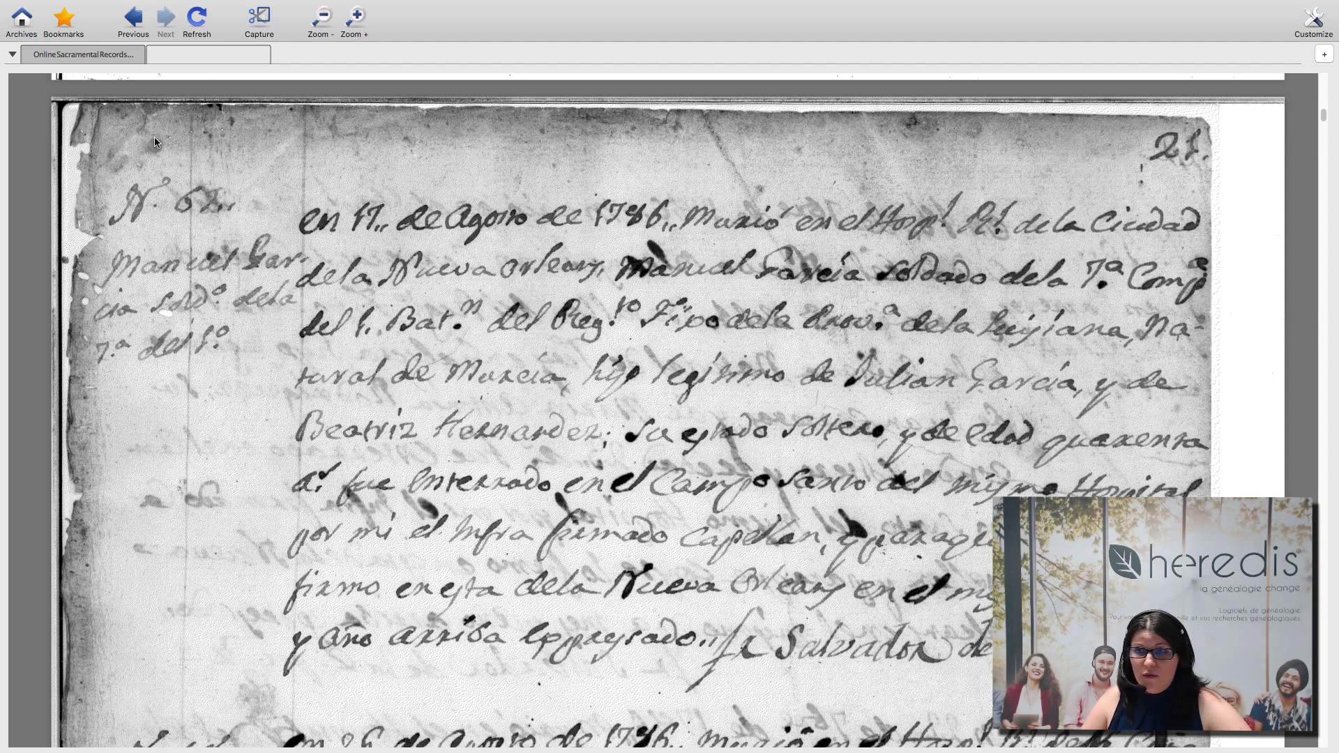
left_click(260, 19)
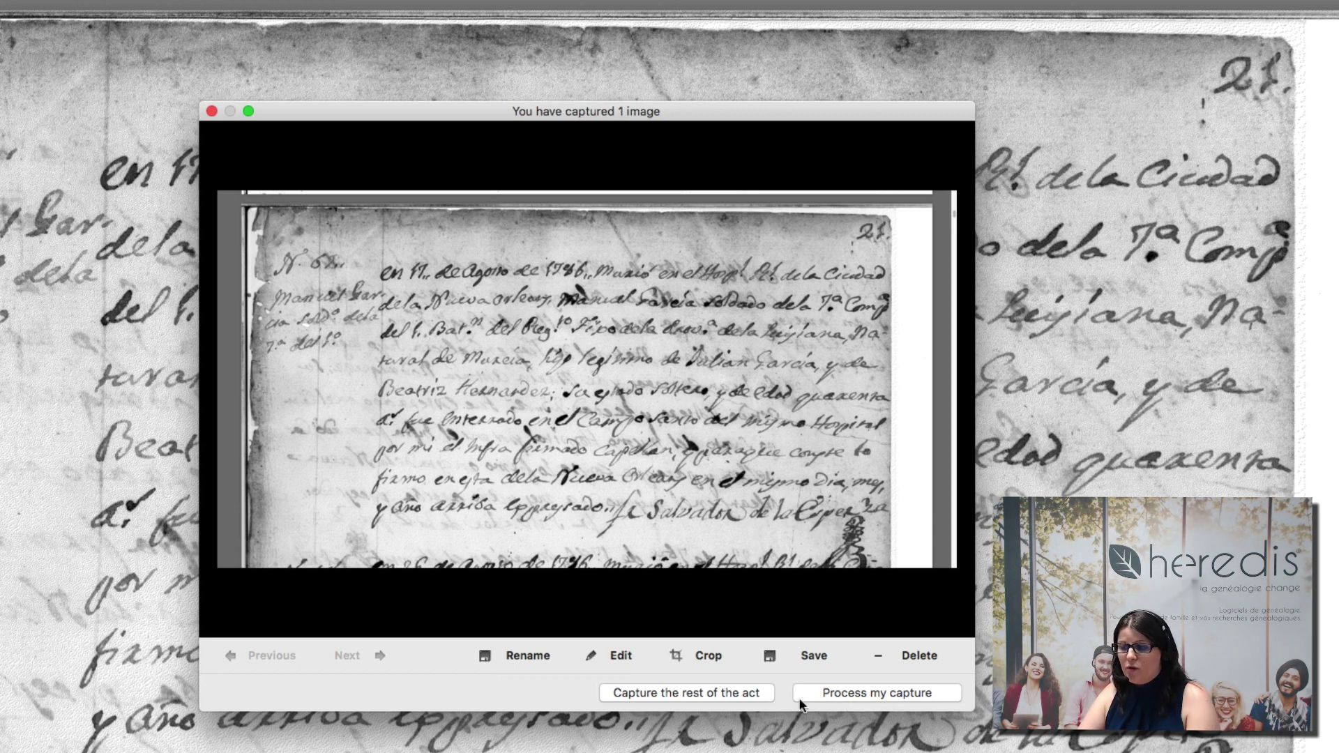
Step: Rename the captured image with the deceased's surname and first name followed by "_death", separated by underscores
left_click(488, 659)
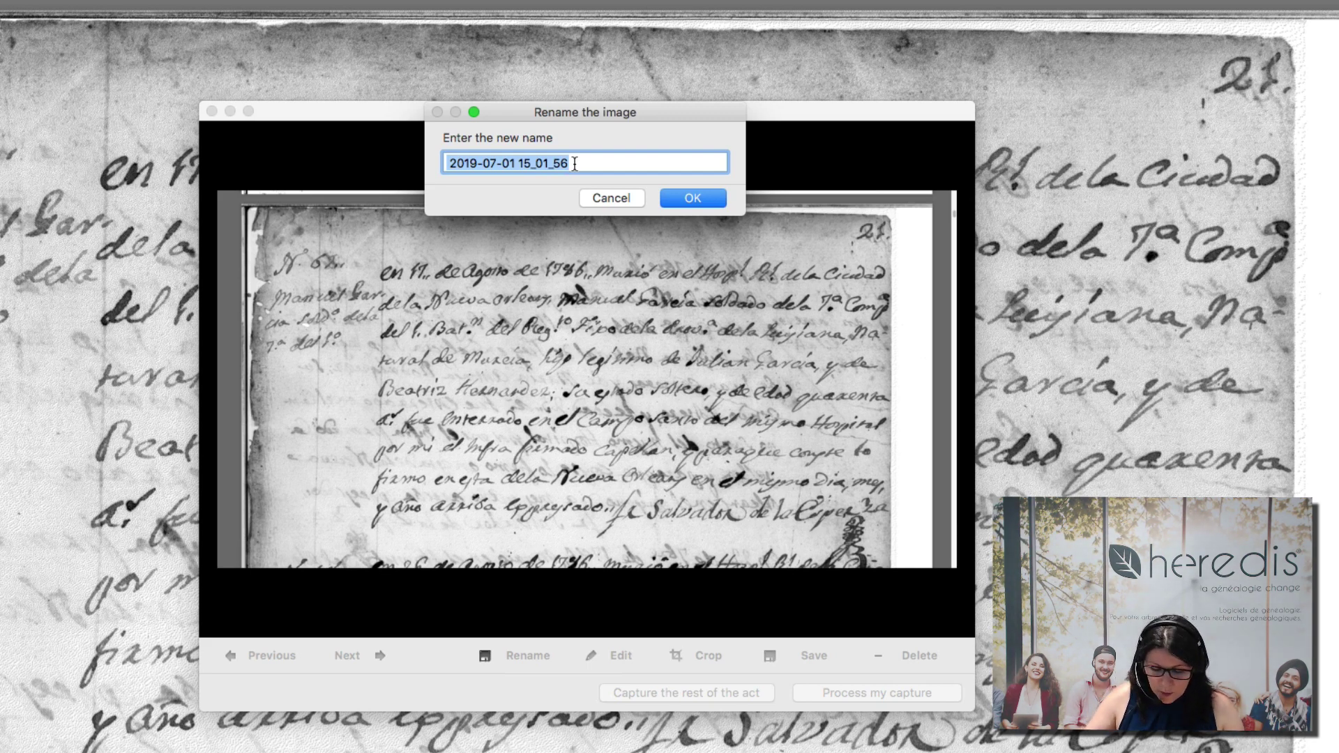
key("BackSpace")
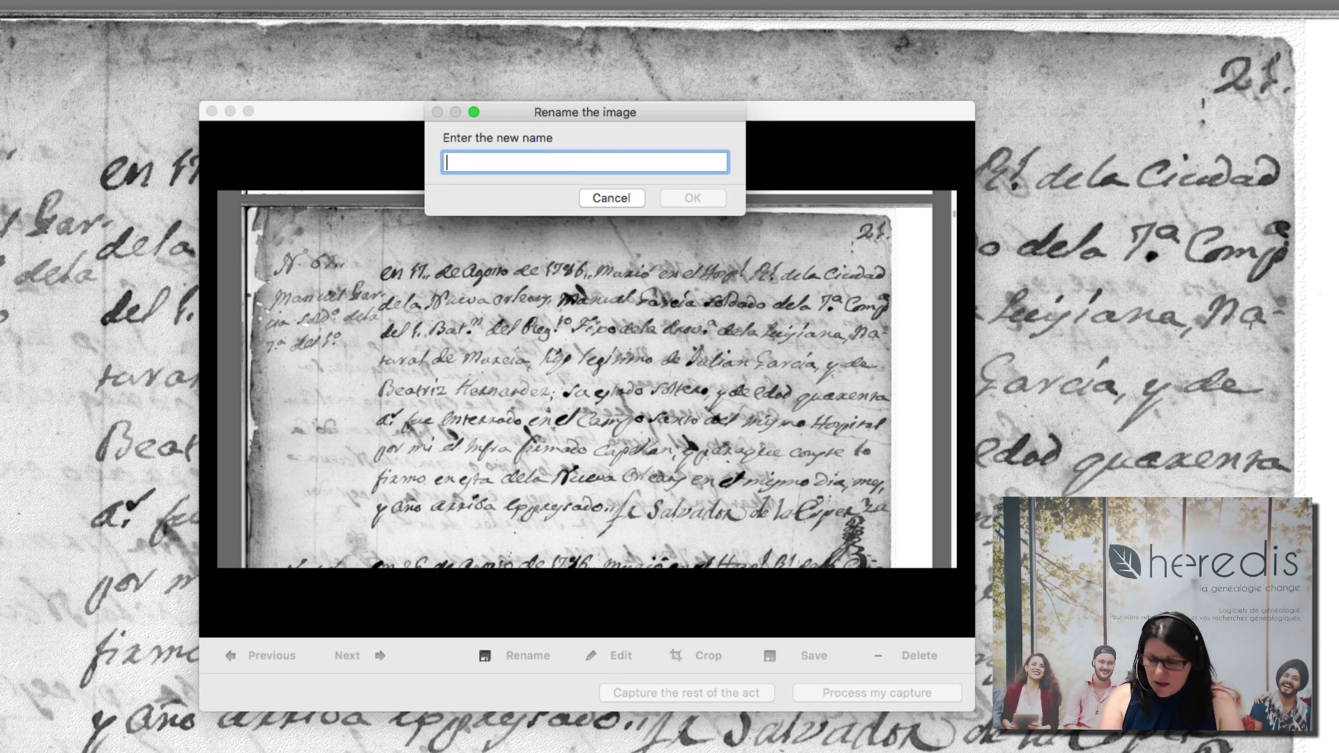
type("gavi")
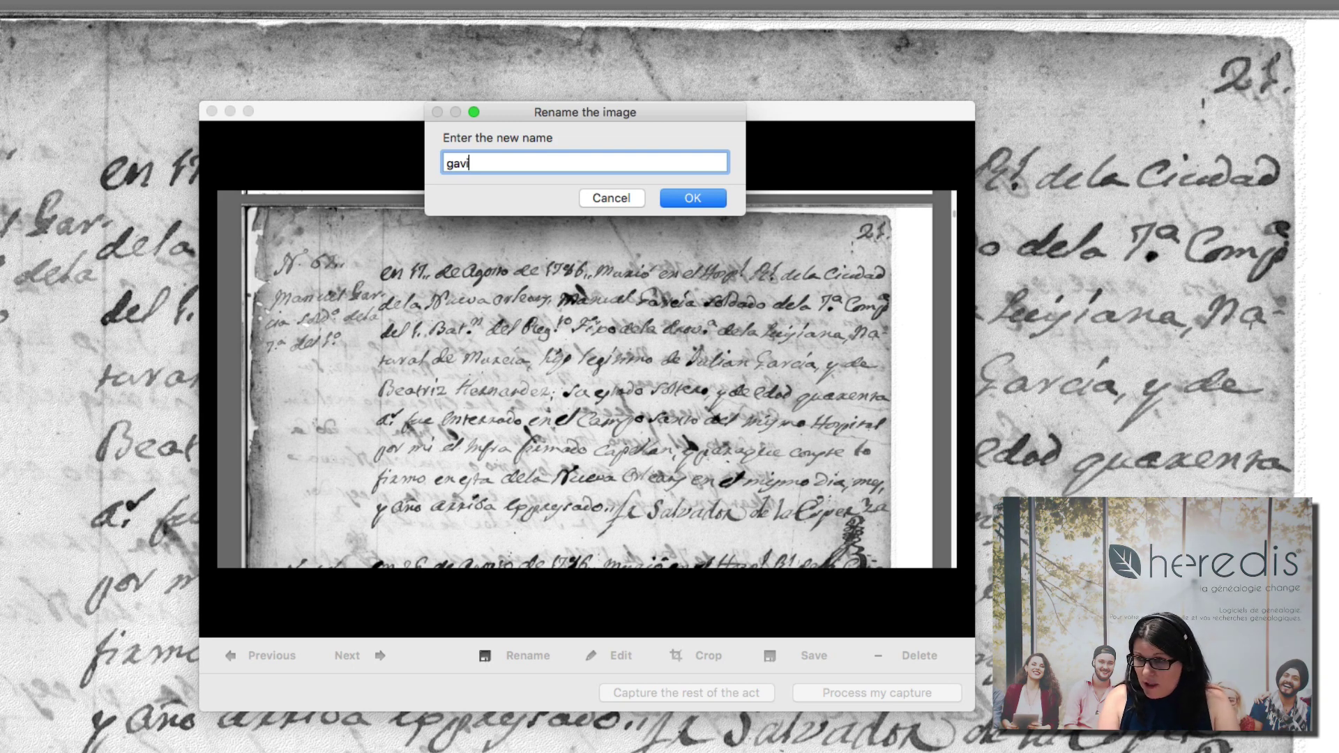
key("BackSpace")
type("eia")
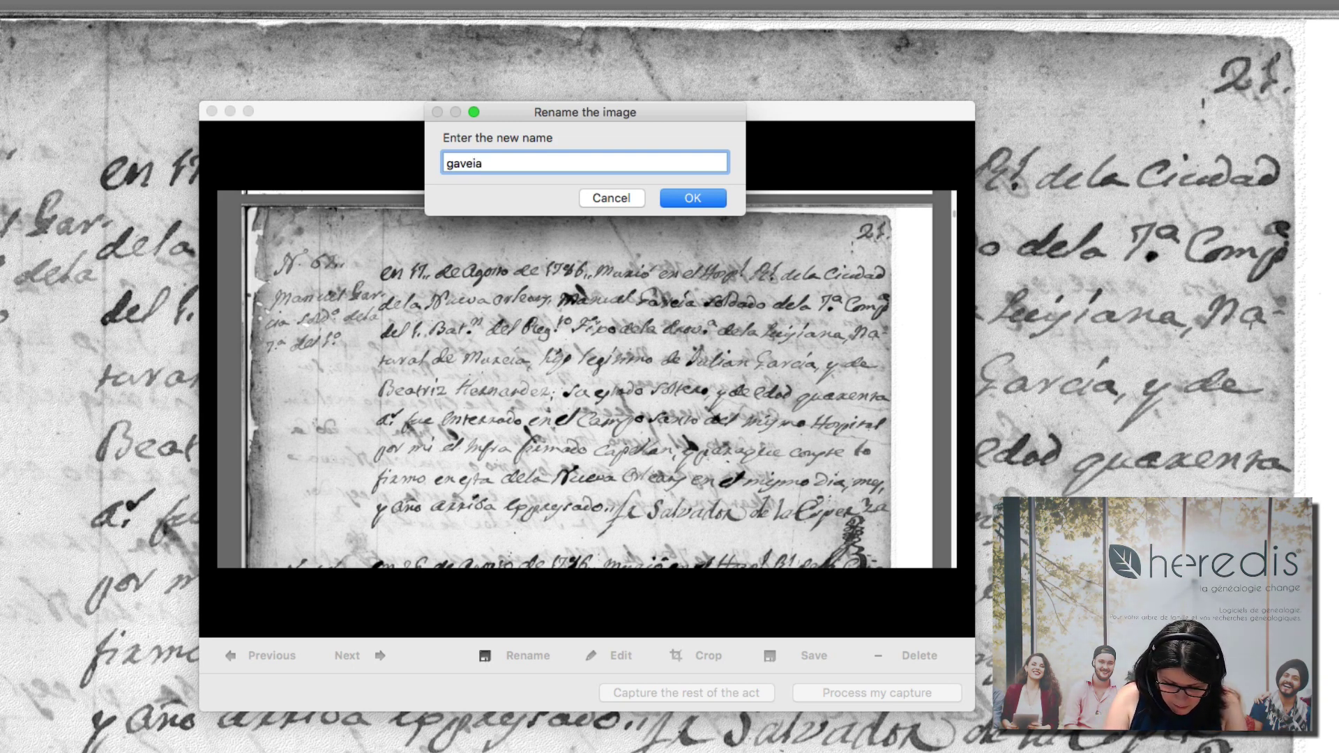
type("_m")
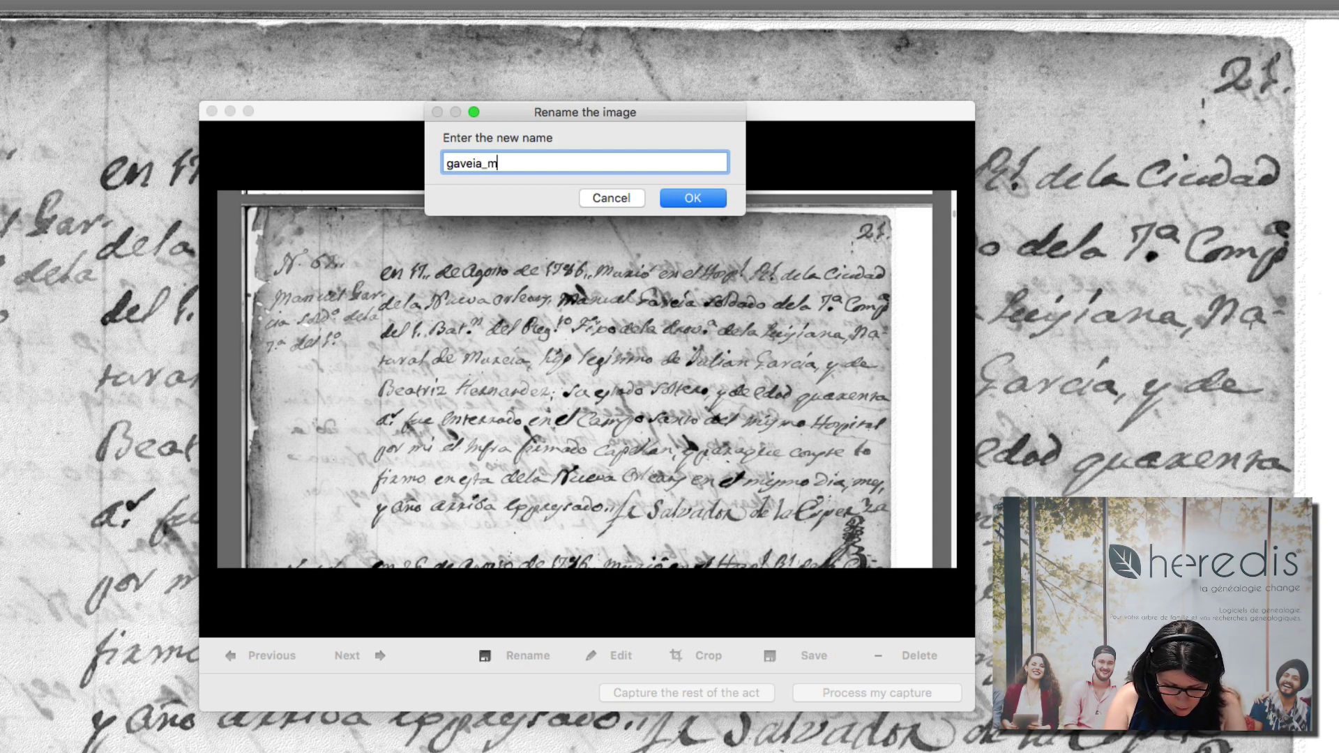
type("anuel")
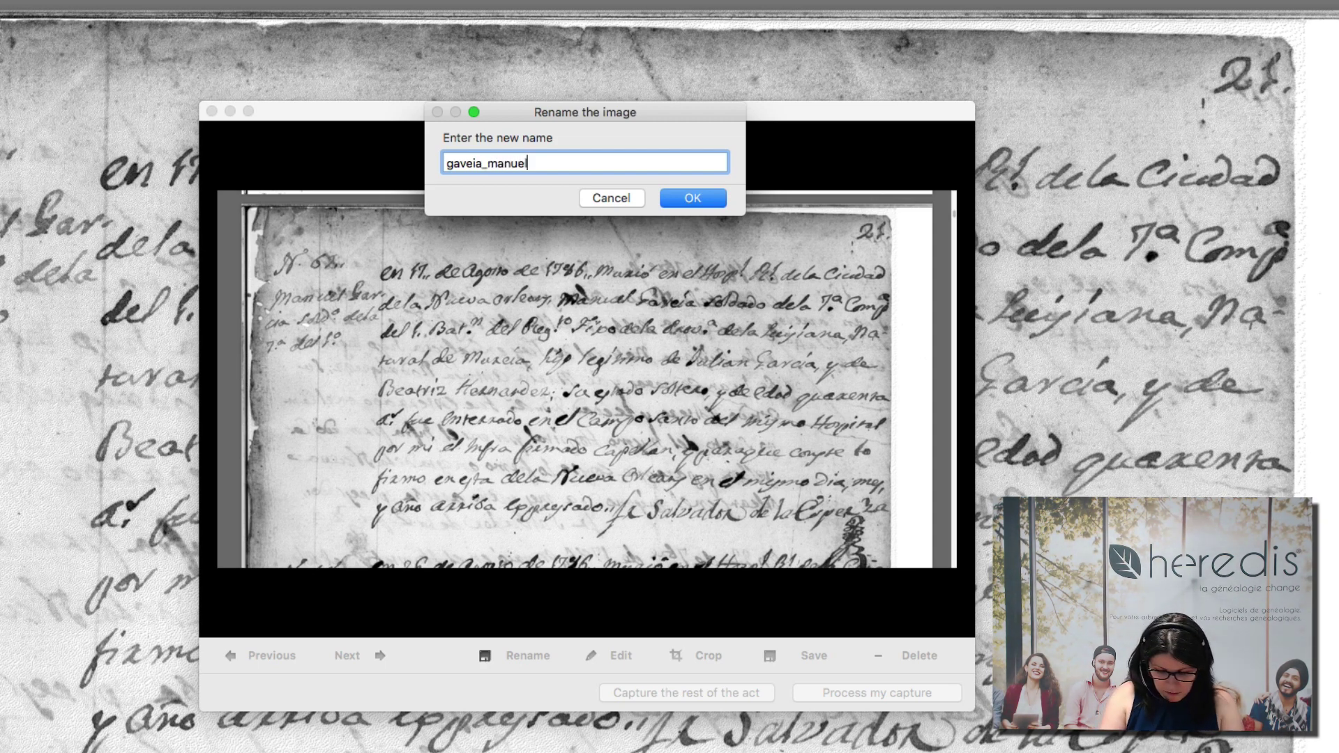
type("_death")
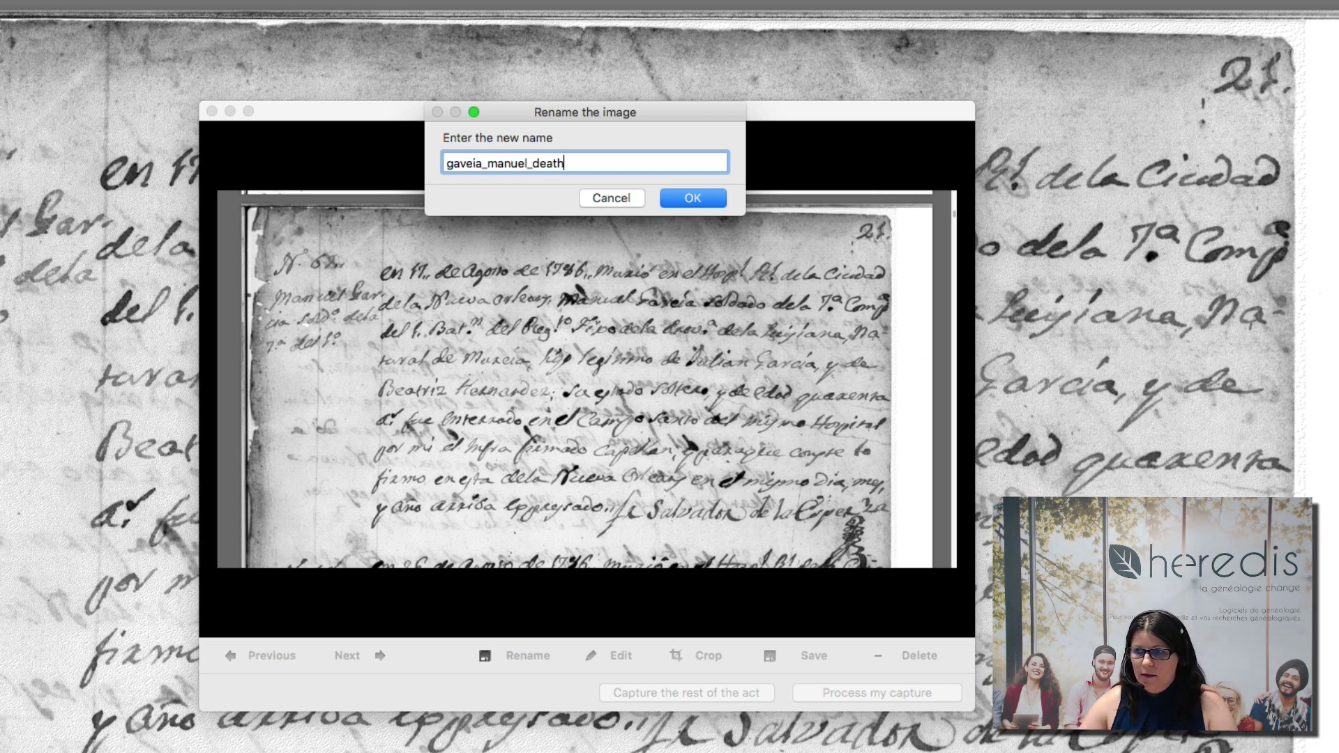
left_click(701, 198)
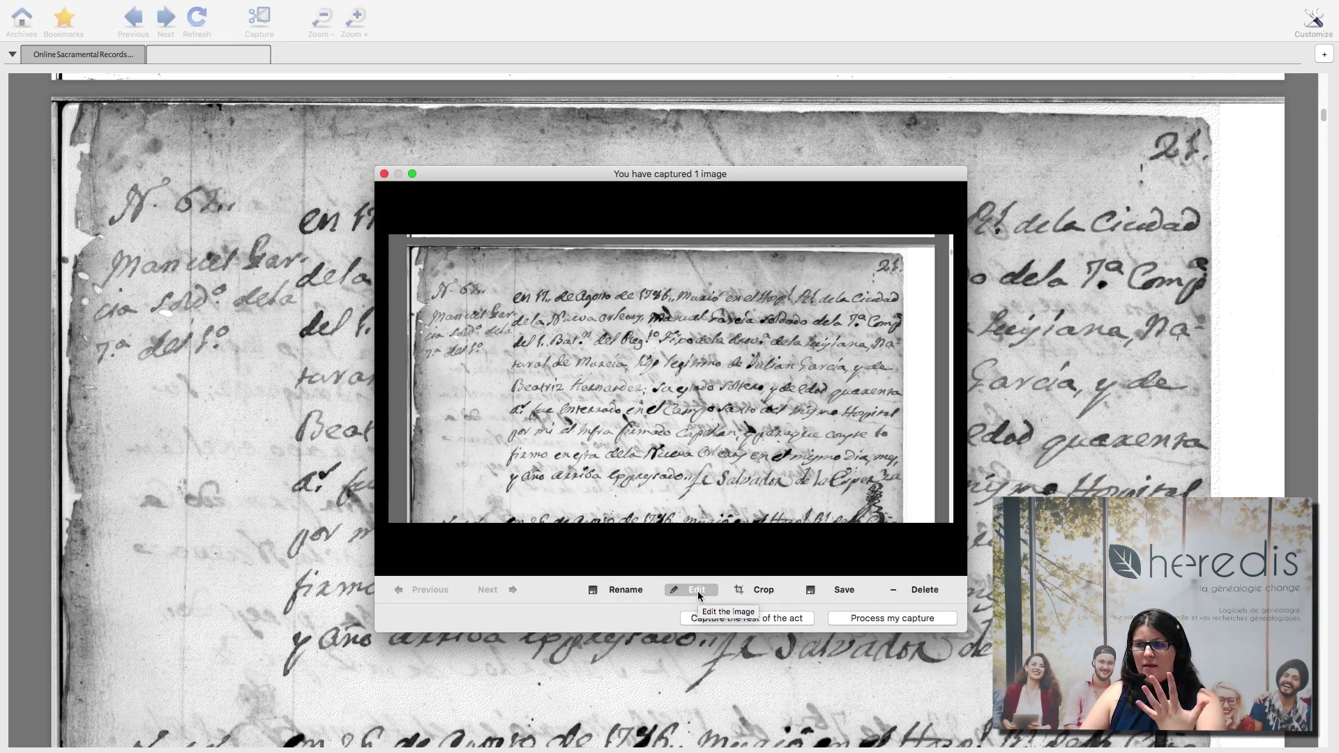
Step: Edit the captured image by slightly lowering its brightness and raising its contrast, apply the changes and close the image editor
left_click(696, 591)
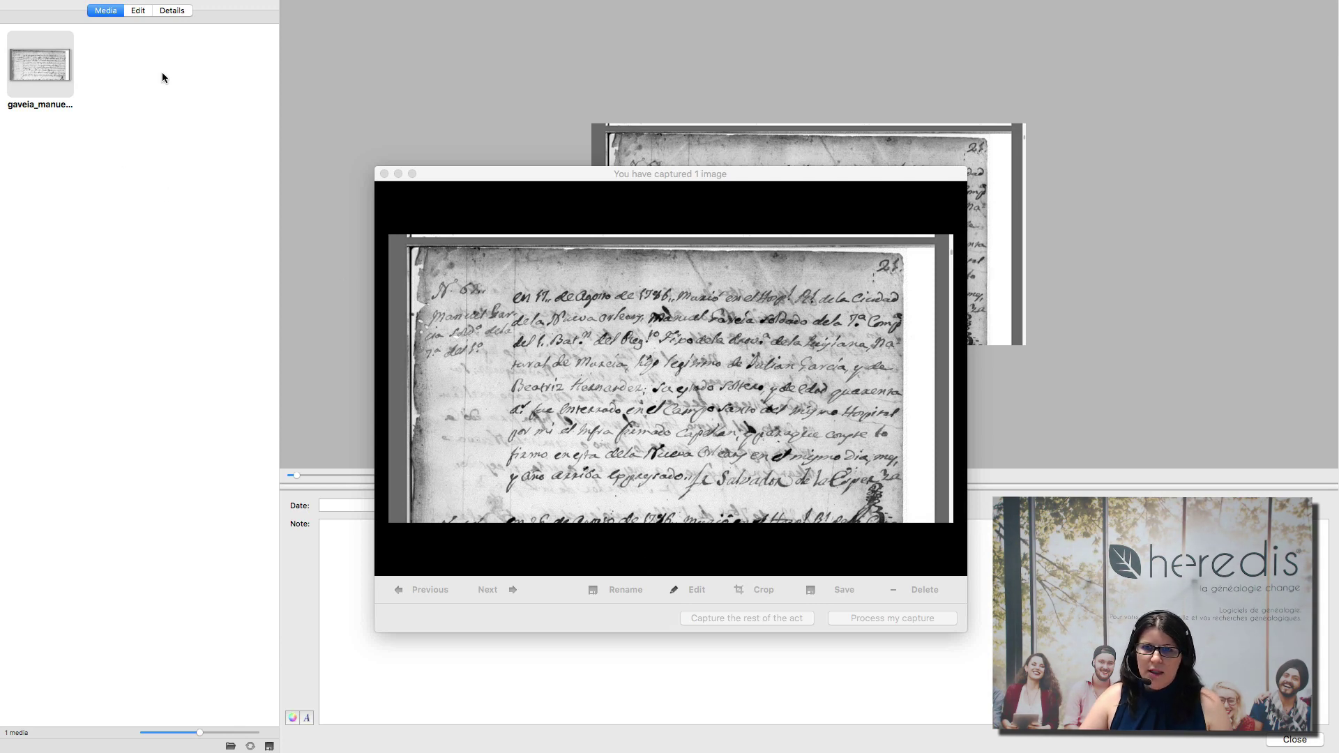
left_click(137, 11)
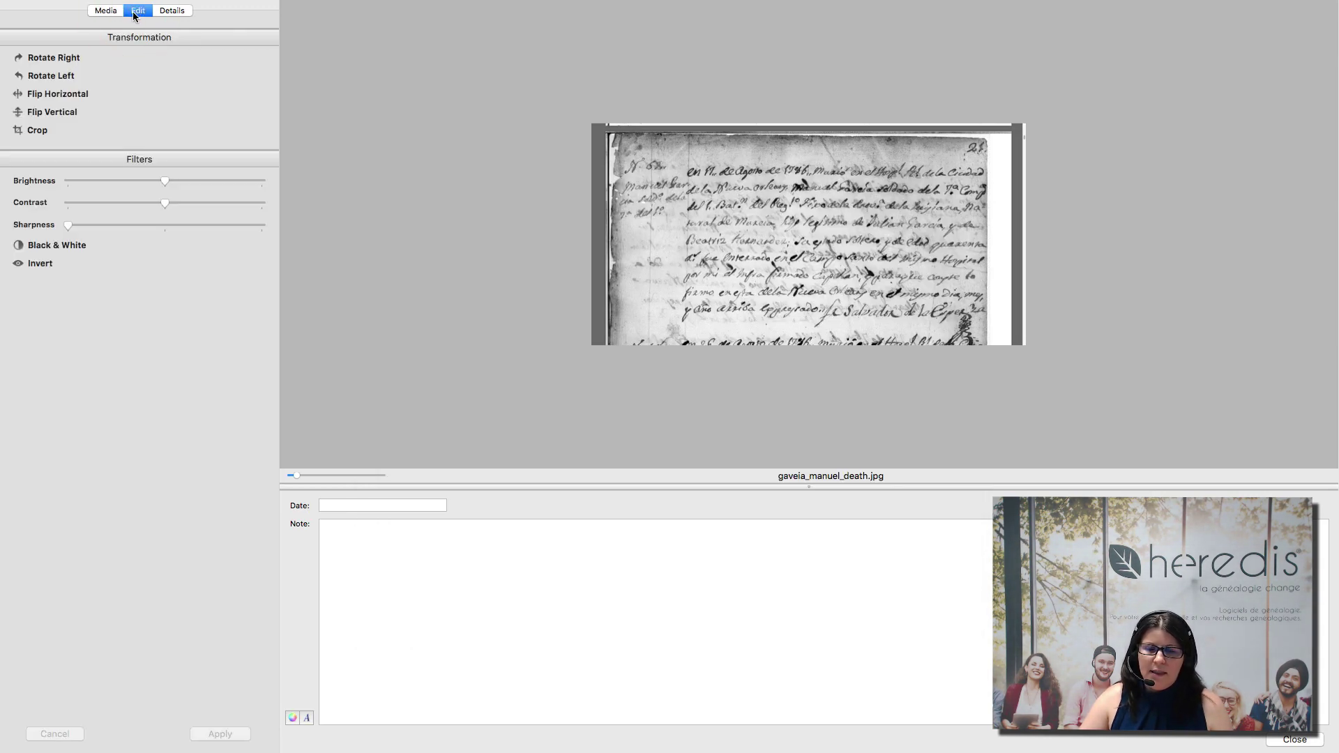
left_click(48, 59)
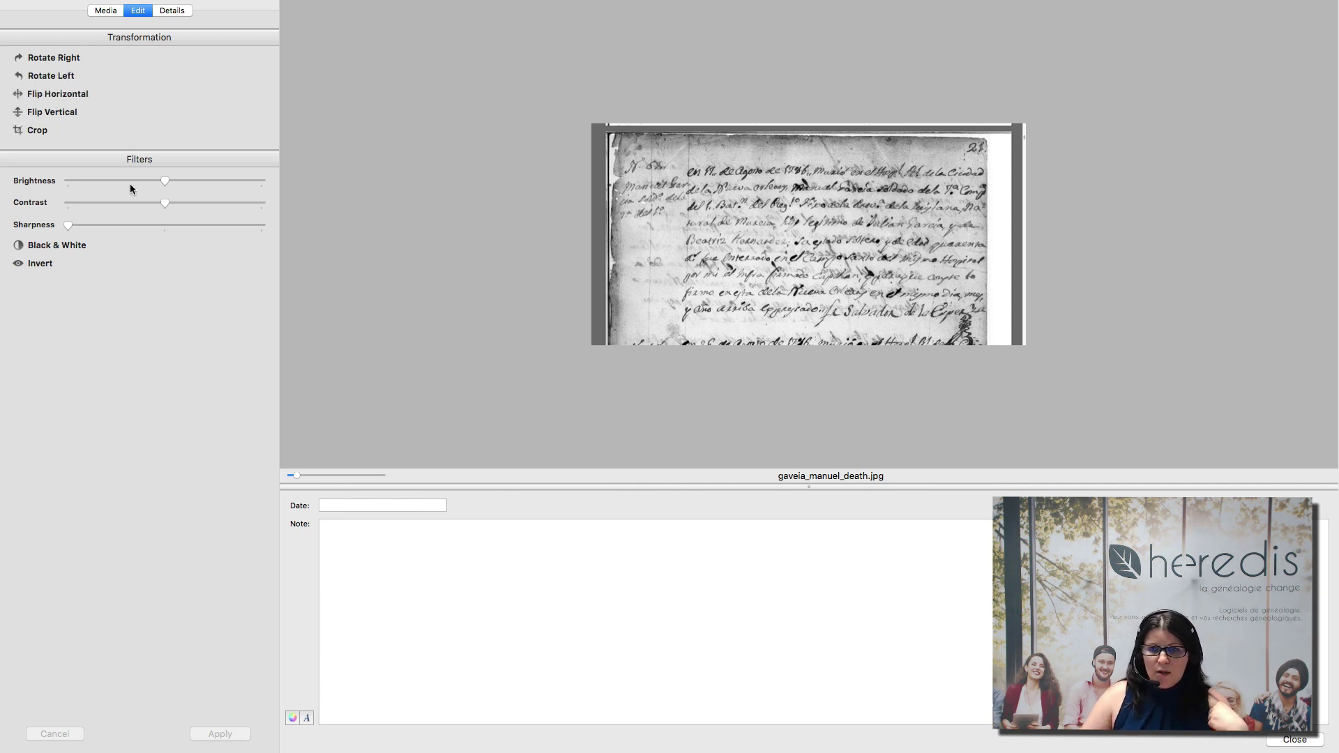
left_click_drag(164, 182, 193, 205)
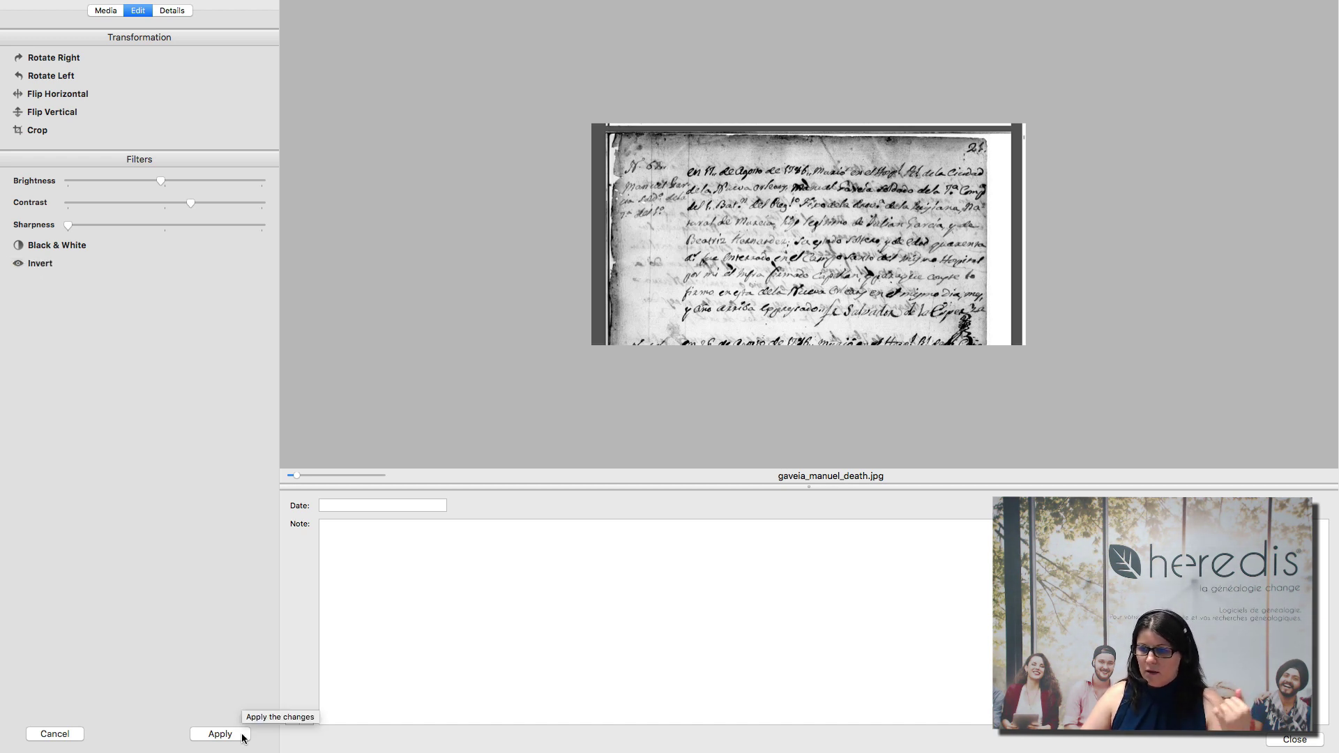
left_click(220, 735)
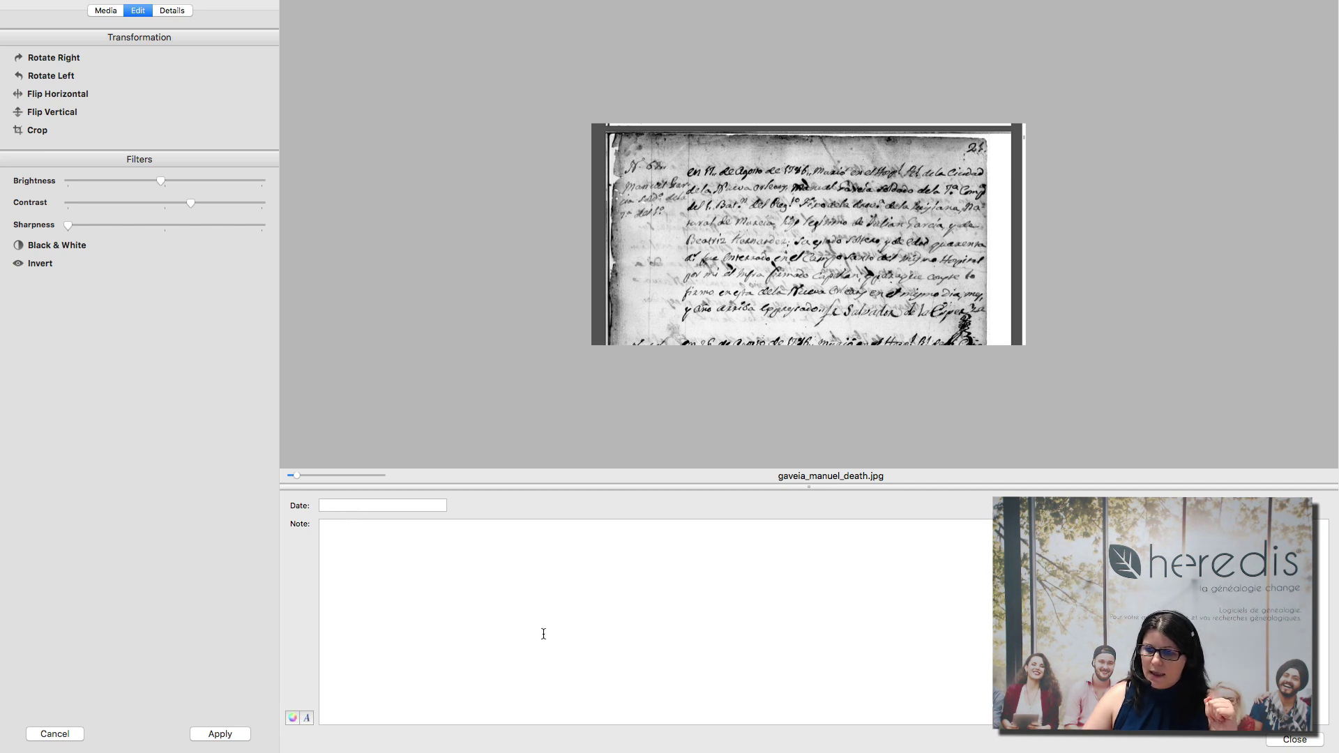
left_click(219, 735)
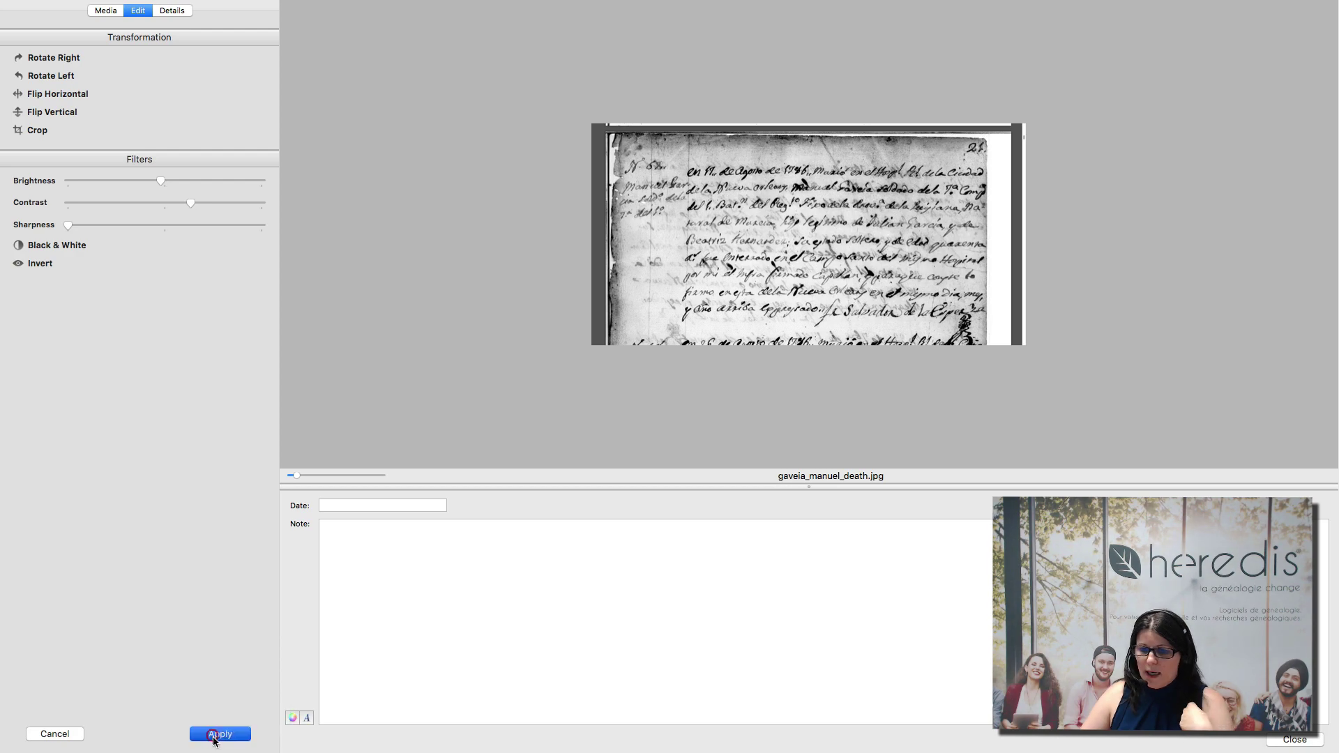
left_click(1303, 741)
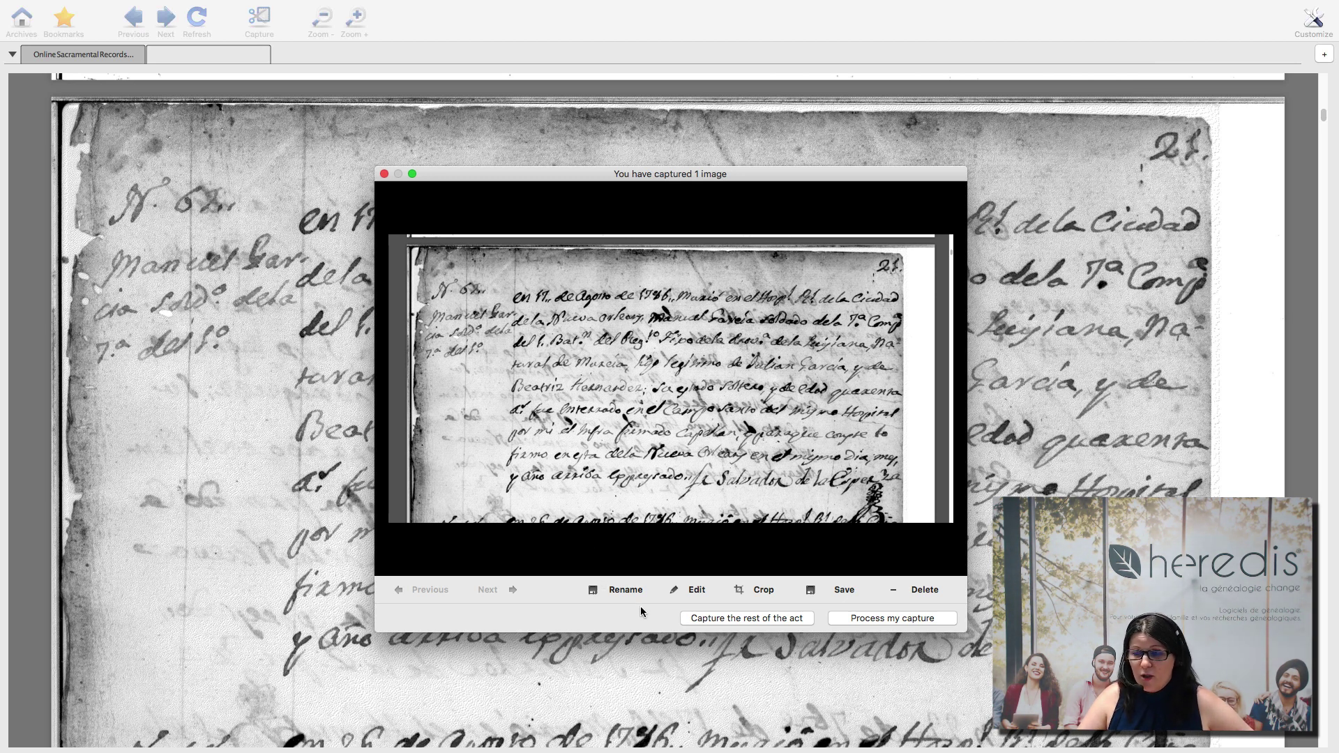
Step: Crop the captured image to the edges of the register page, keeping the whole first entry and the page number
left_click(736, 593)
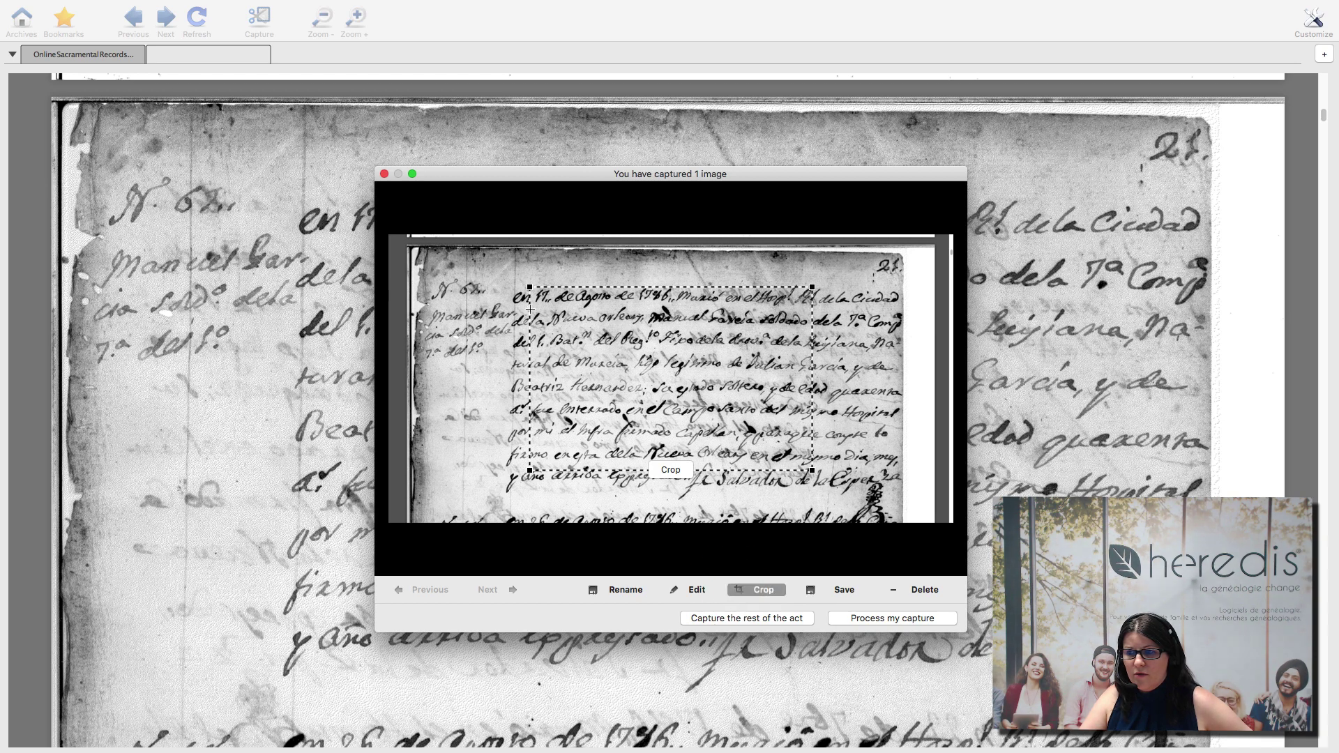
left_click_drag(460, 276, 420, 252)
left_click_drag(812, 471, 904, 512)
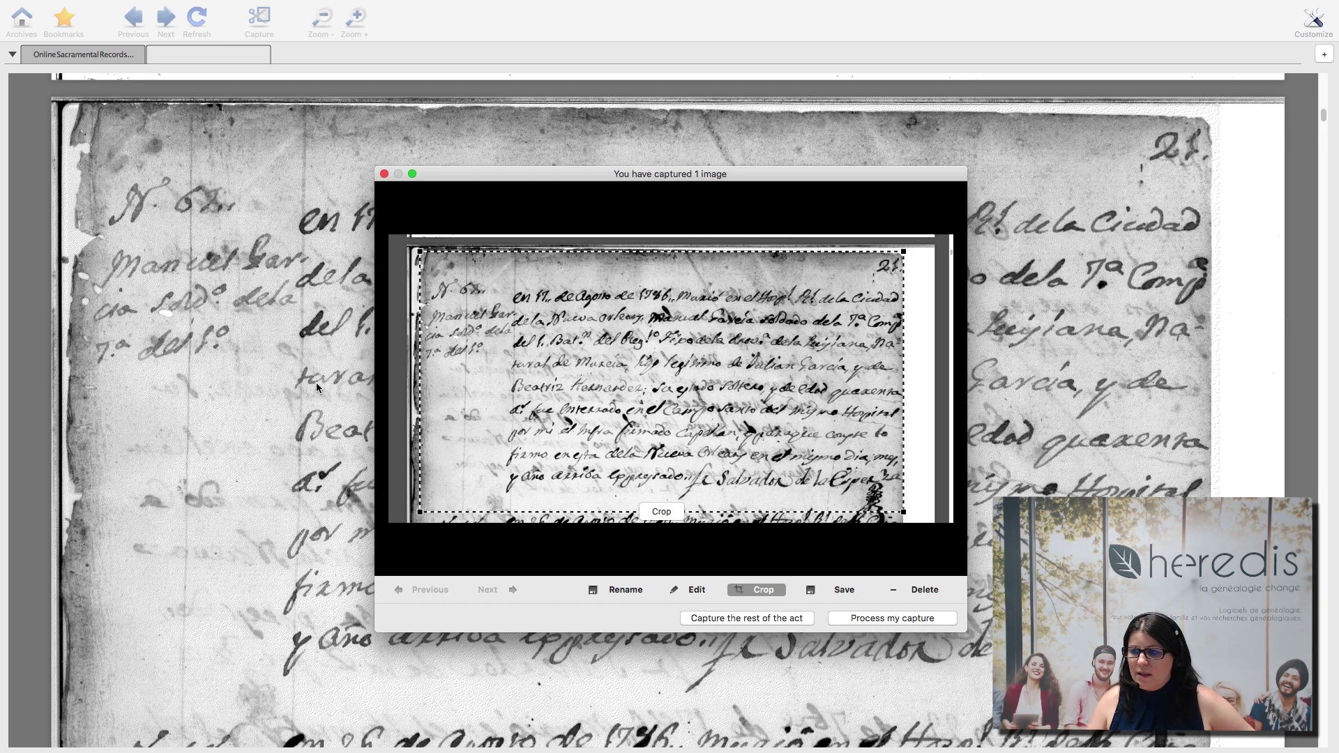
left_click(663, 513)
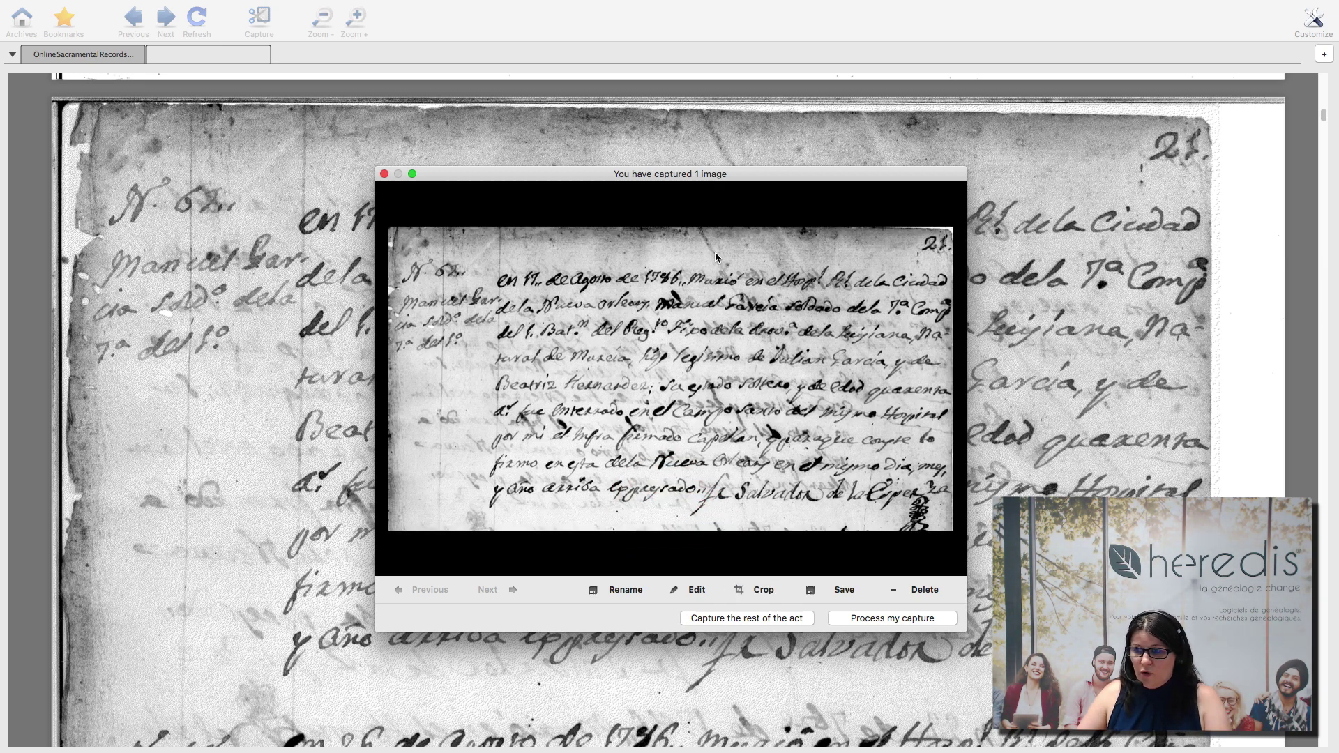
Step: Save the cropped image as a JPG file on the Desktop under its current name
left_click(825, 593)
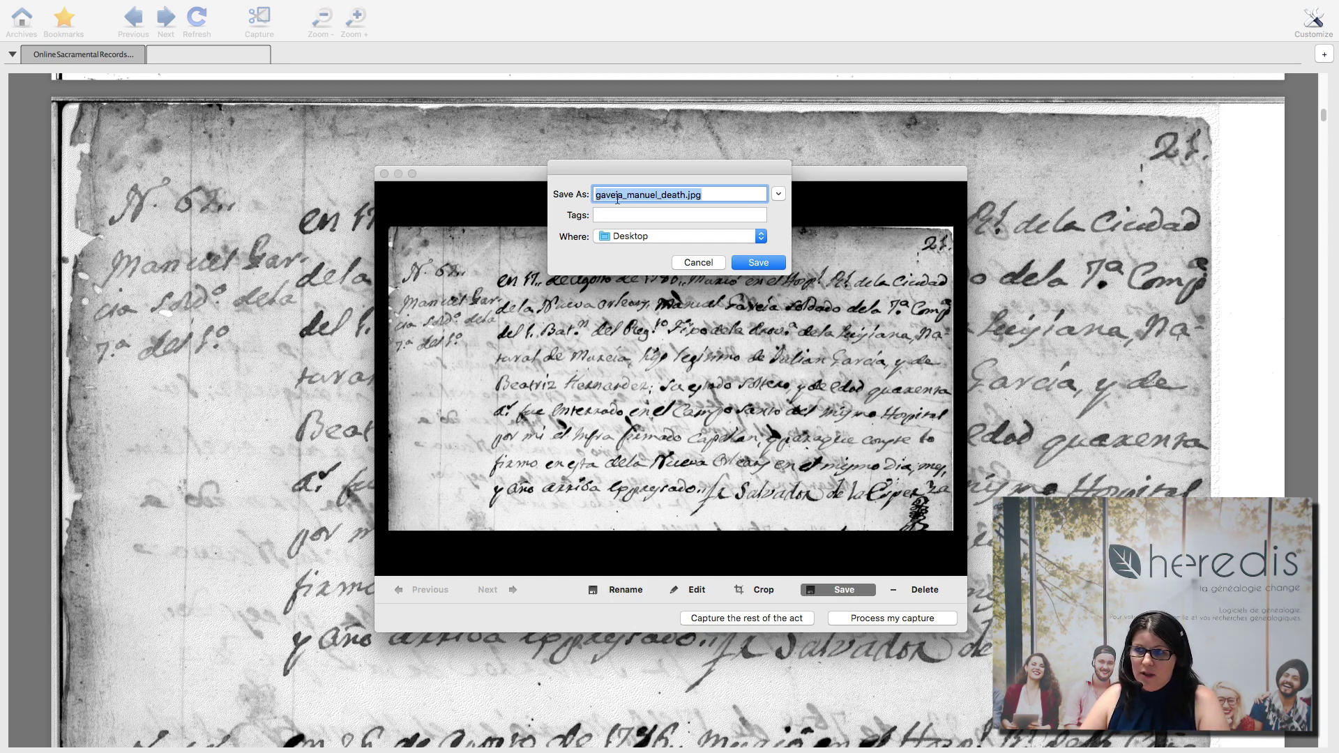
left_click(602, 239)
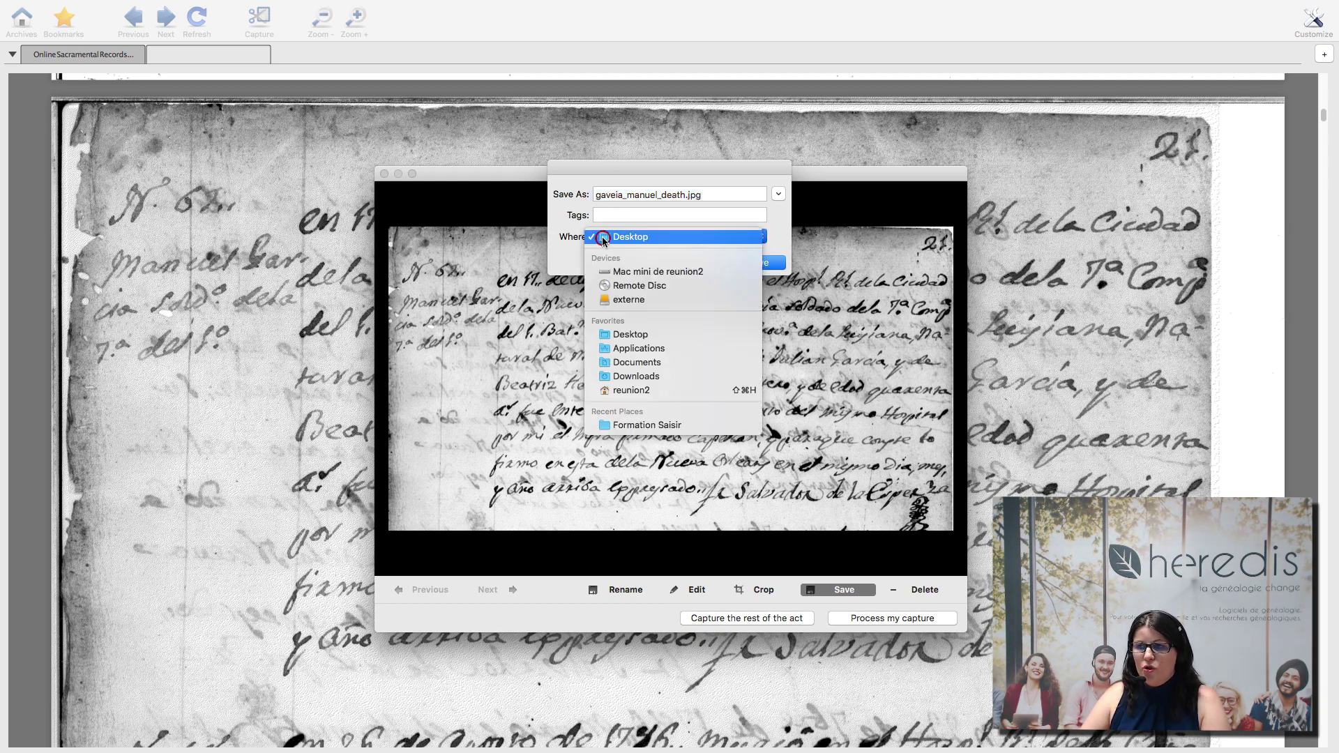
left_click(633, 239)
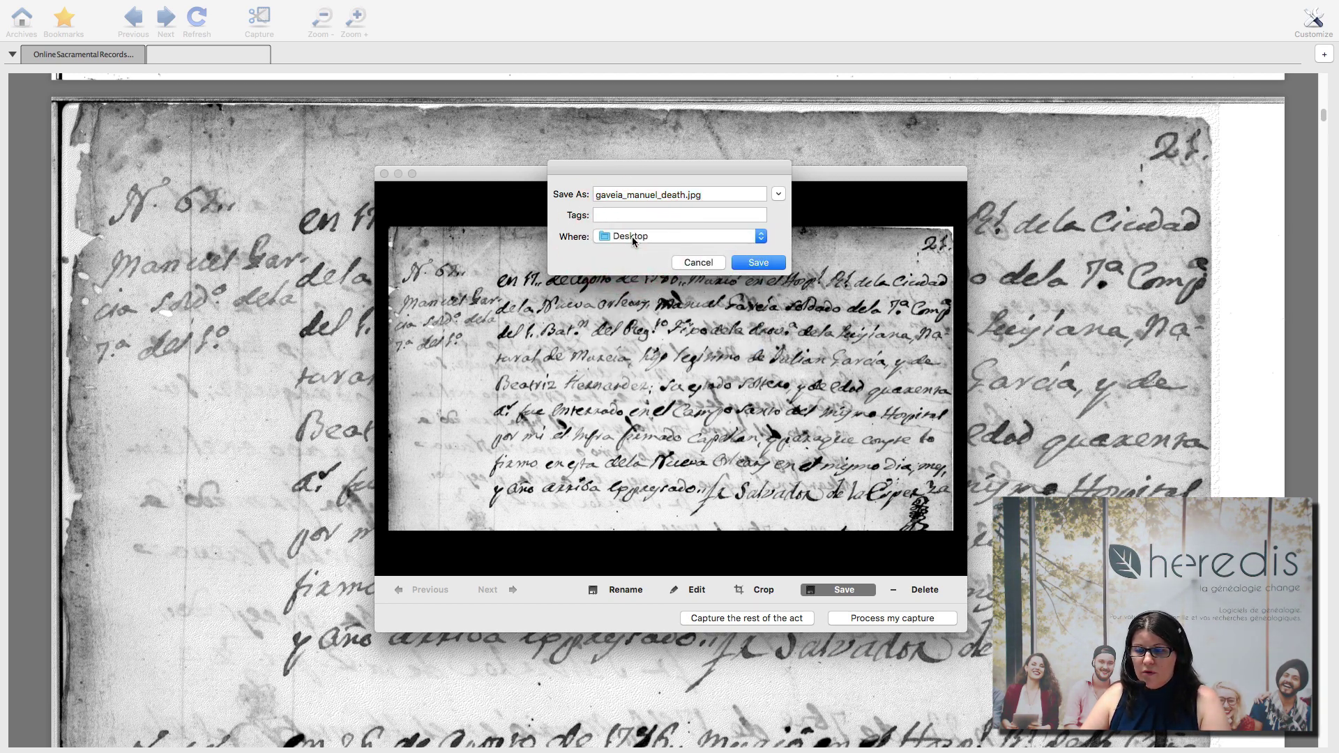
left_click(761, 263)
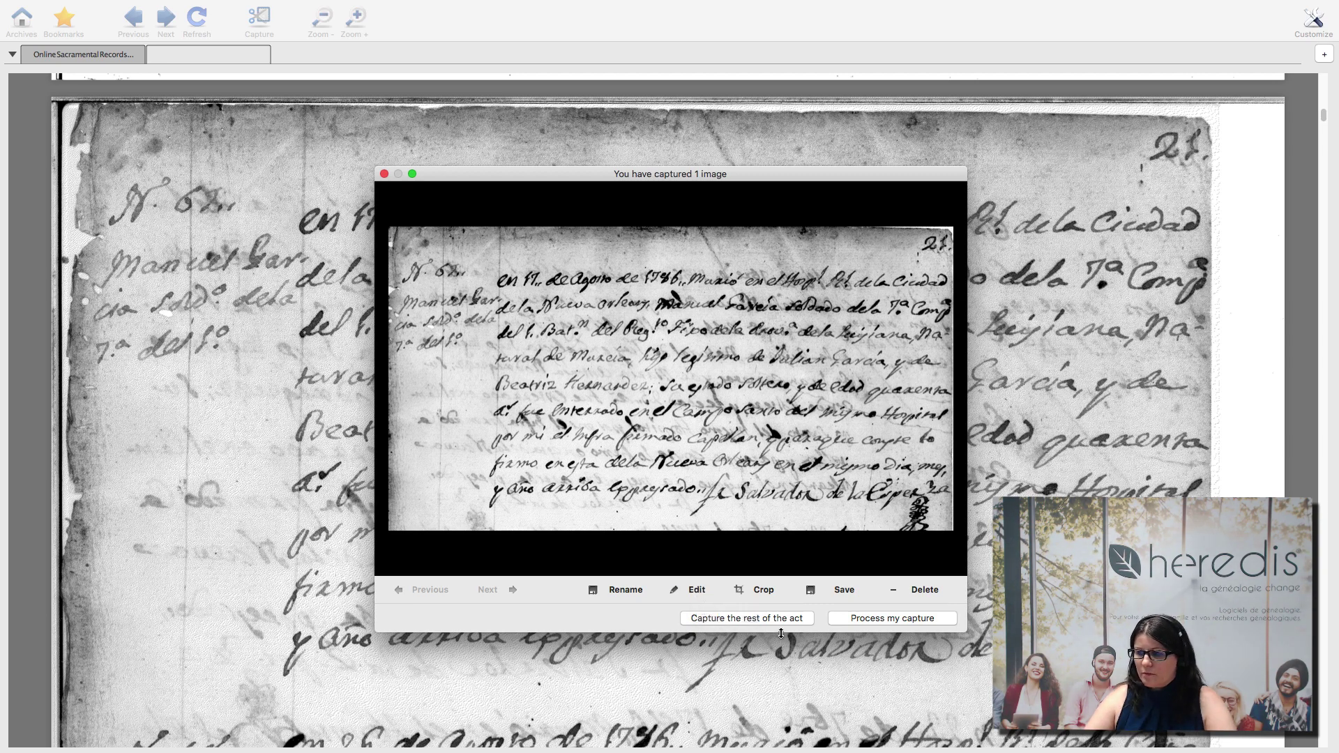
Step: Process the capture with the Link to an Event option and browse the list of existing persons for the deceased
left_click(874, 618)
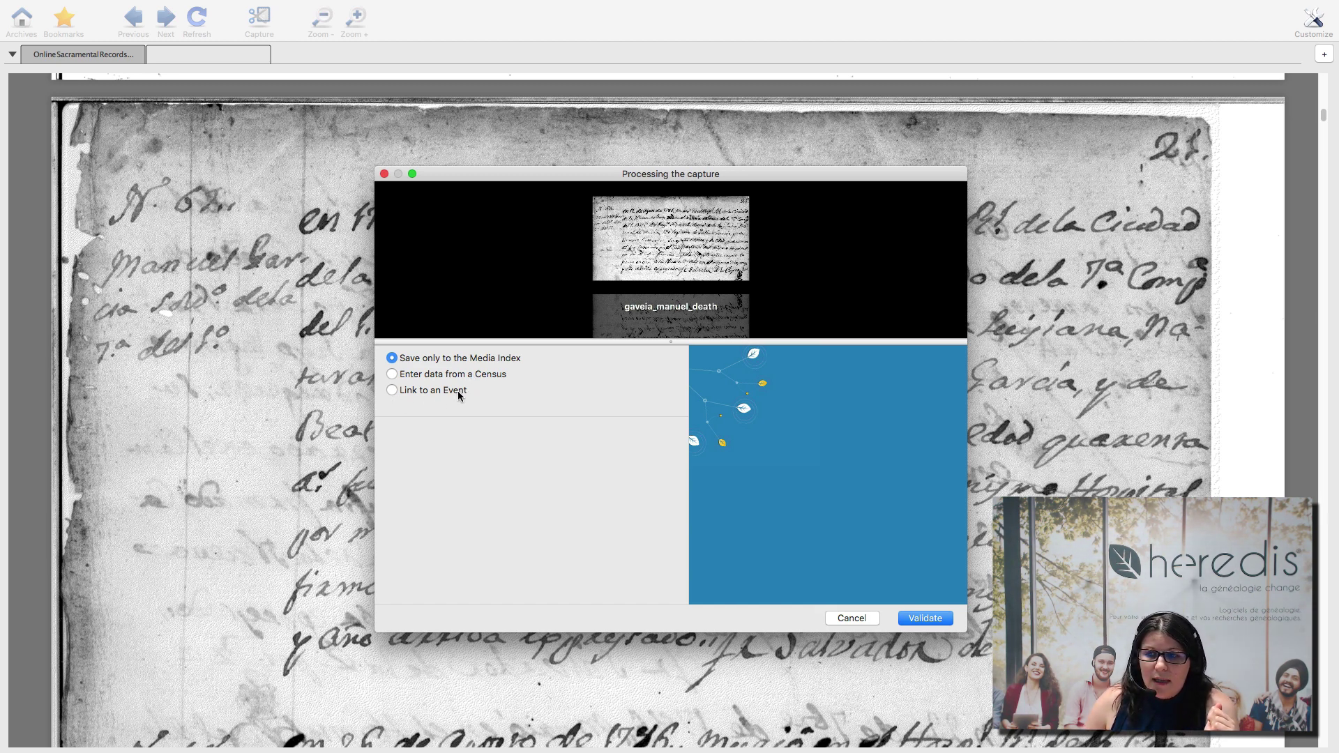
left_click(431, 392)
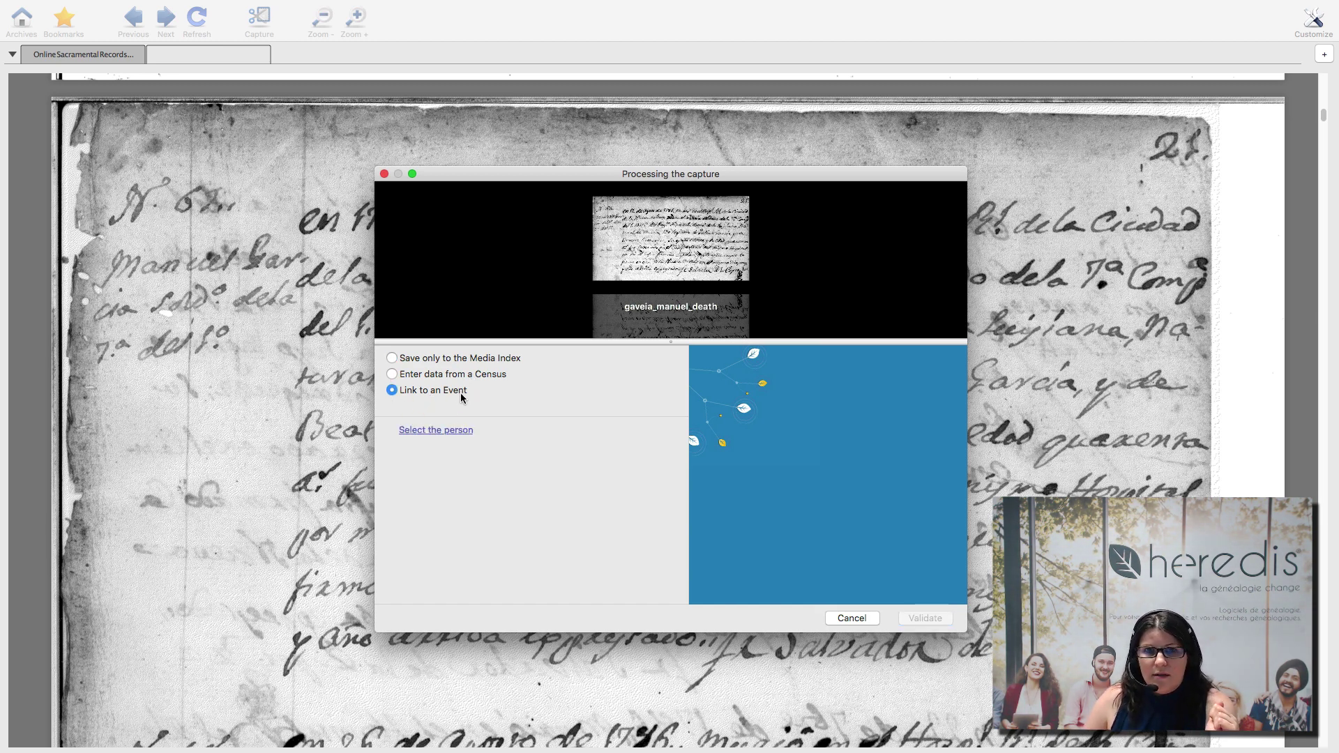
left_click(406, 433)
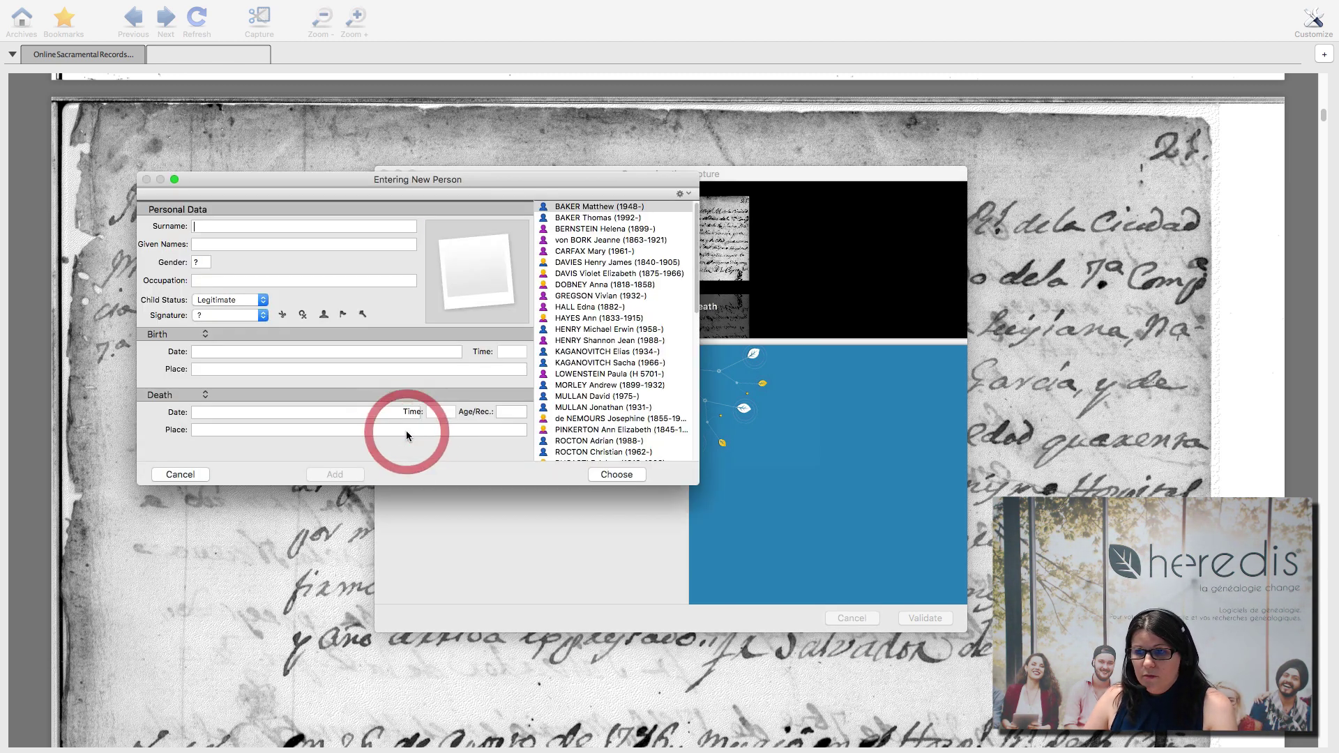
scroll(606, 420, "down", 5)
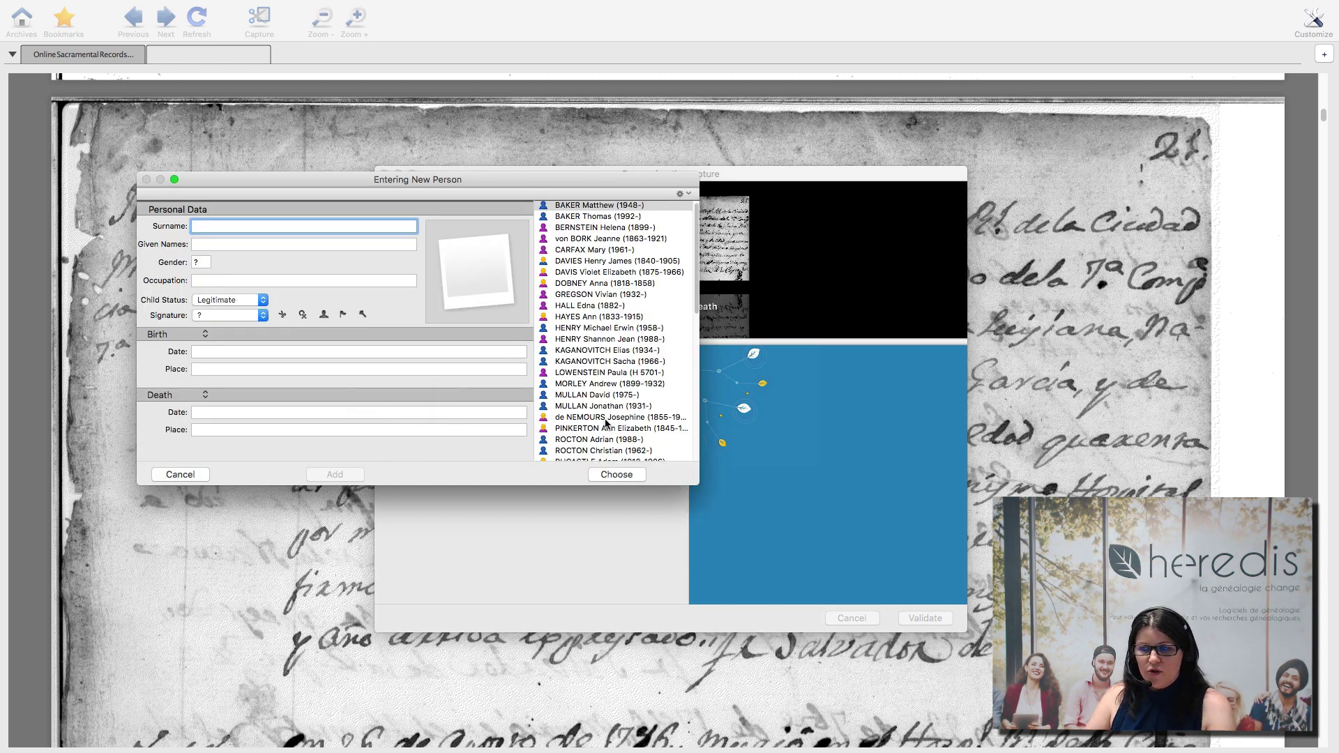
scroll(606, 421, "down", 3)
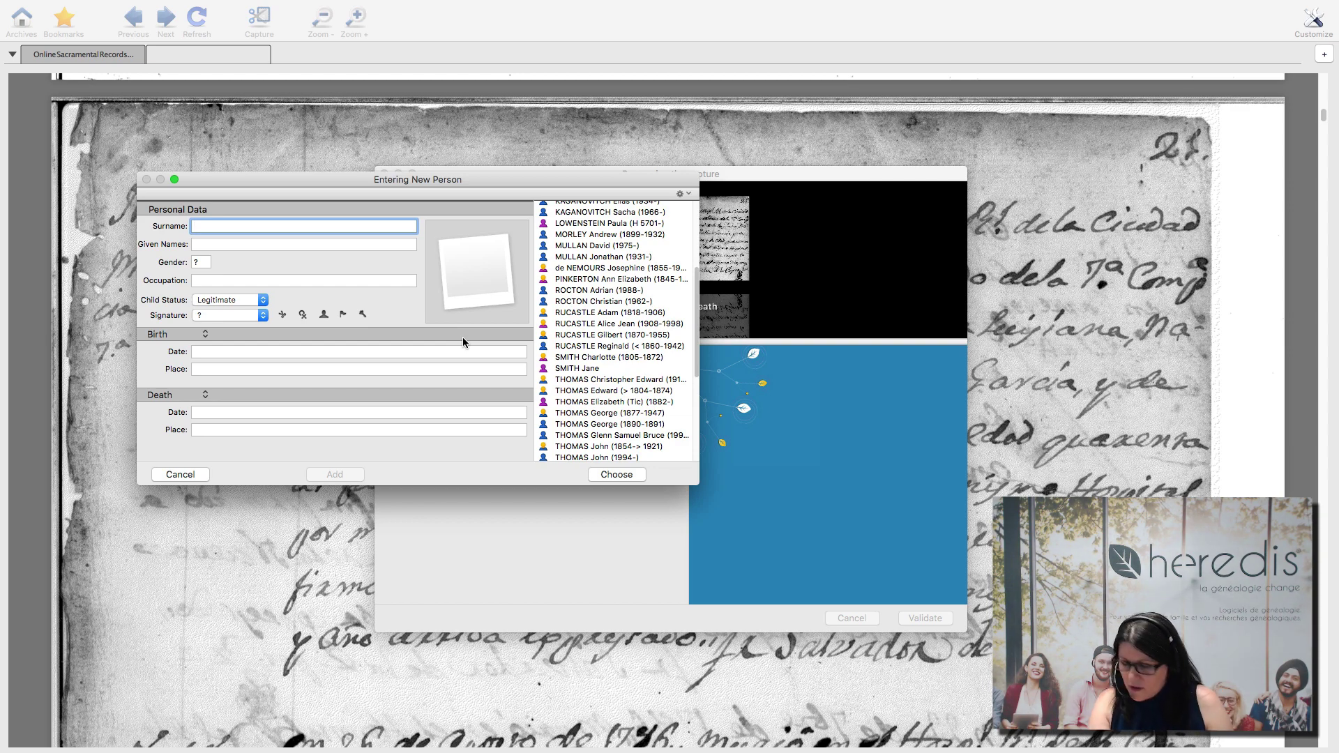
Step: Add the deceased as a new person, correcting the surname to match the record and entering the given name
type("GAVE")
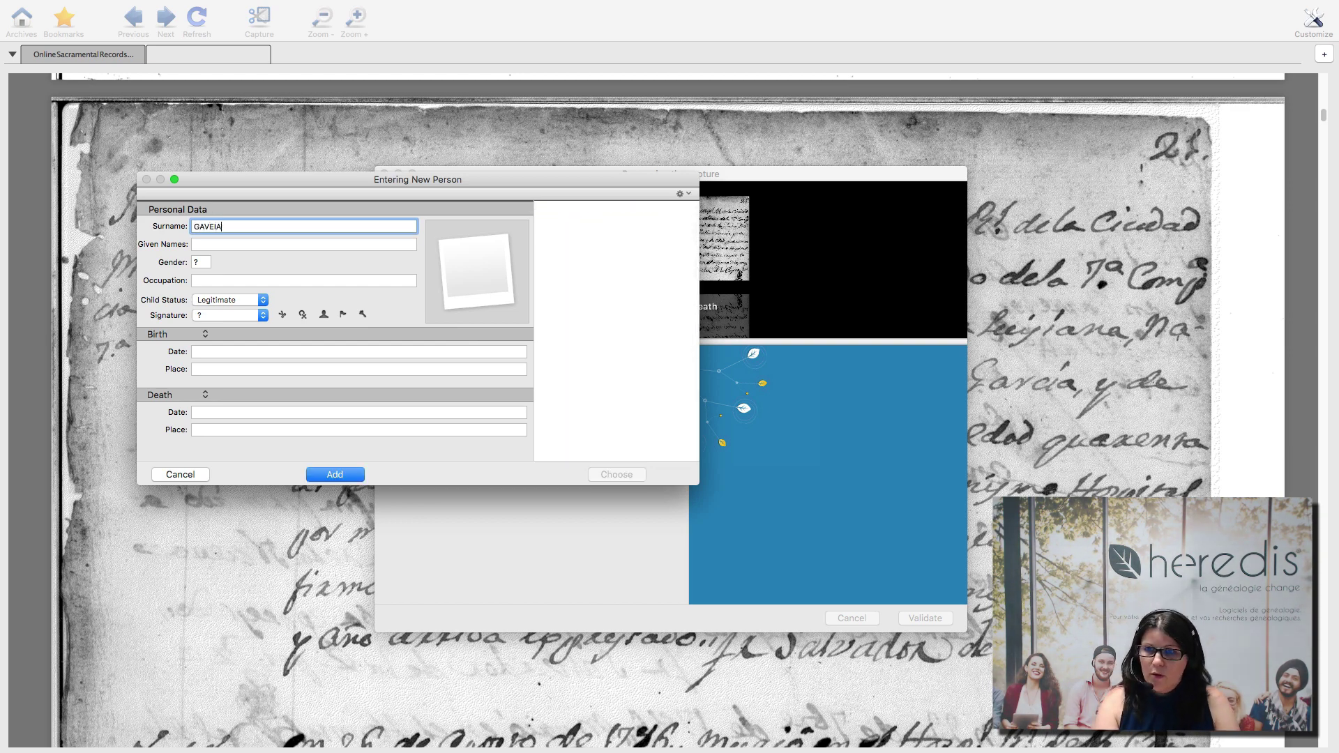
type("IA")
left_click_drag(455, 183, 700, 333)
key("Tab")
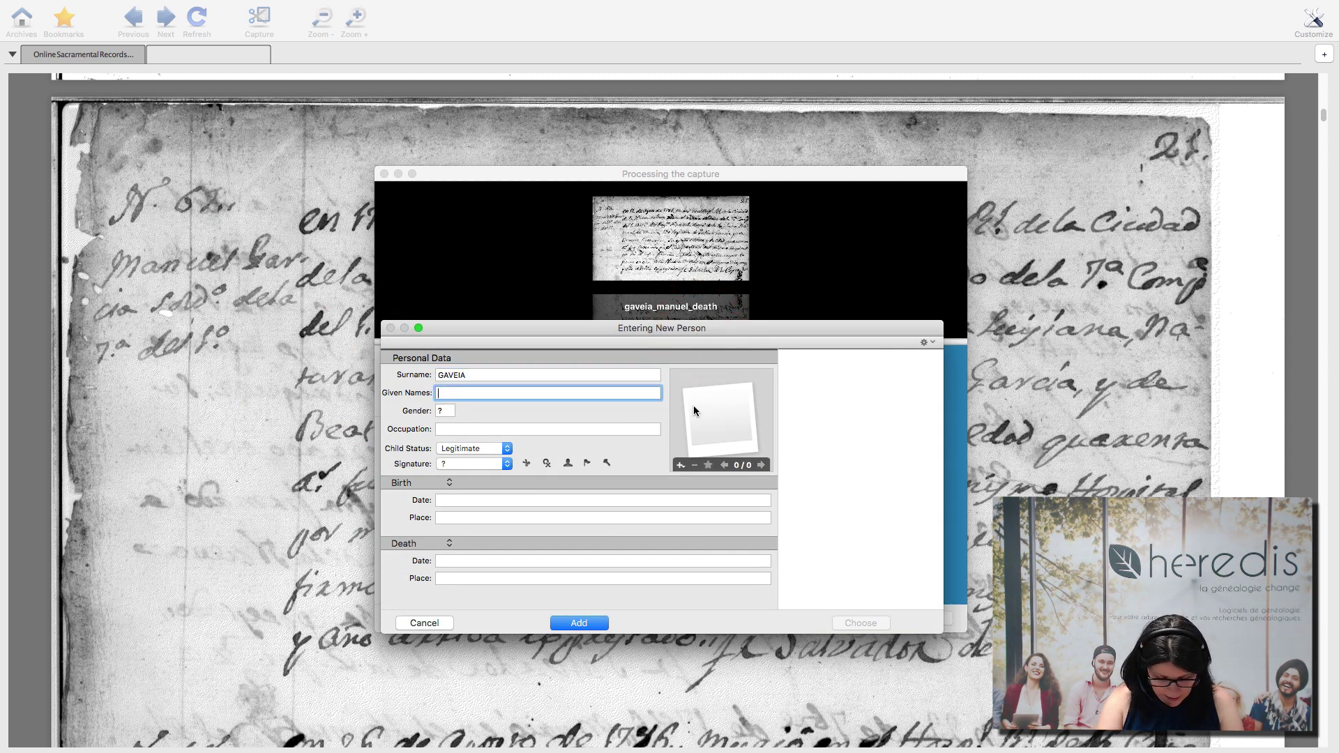
type("Manuel")
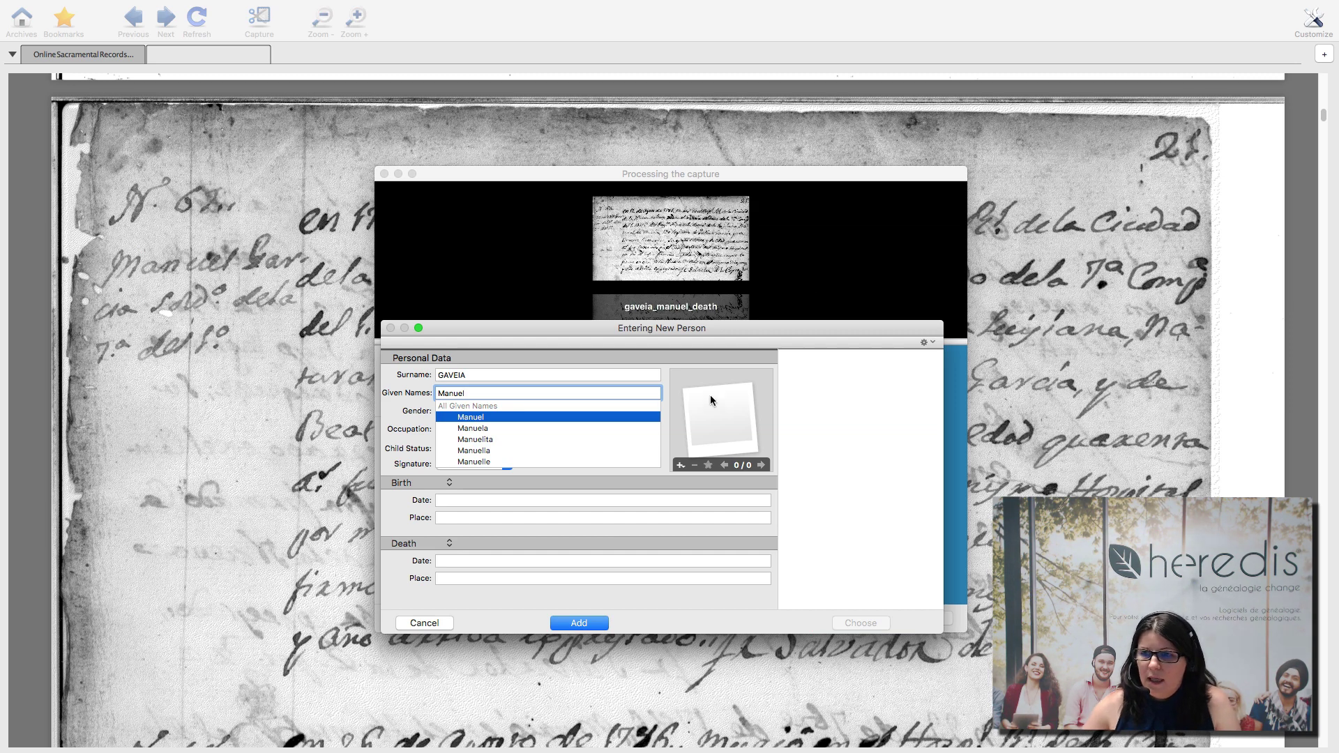
double_click(448, 376)
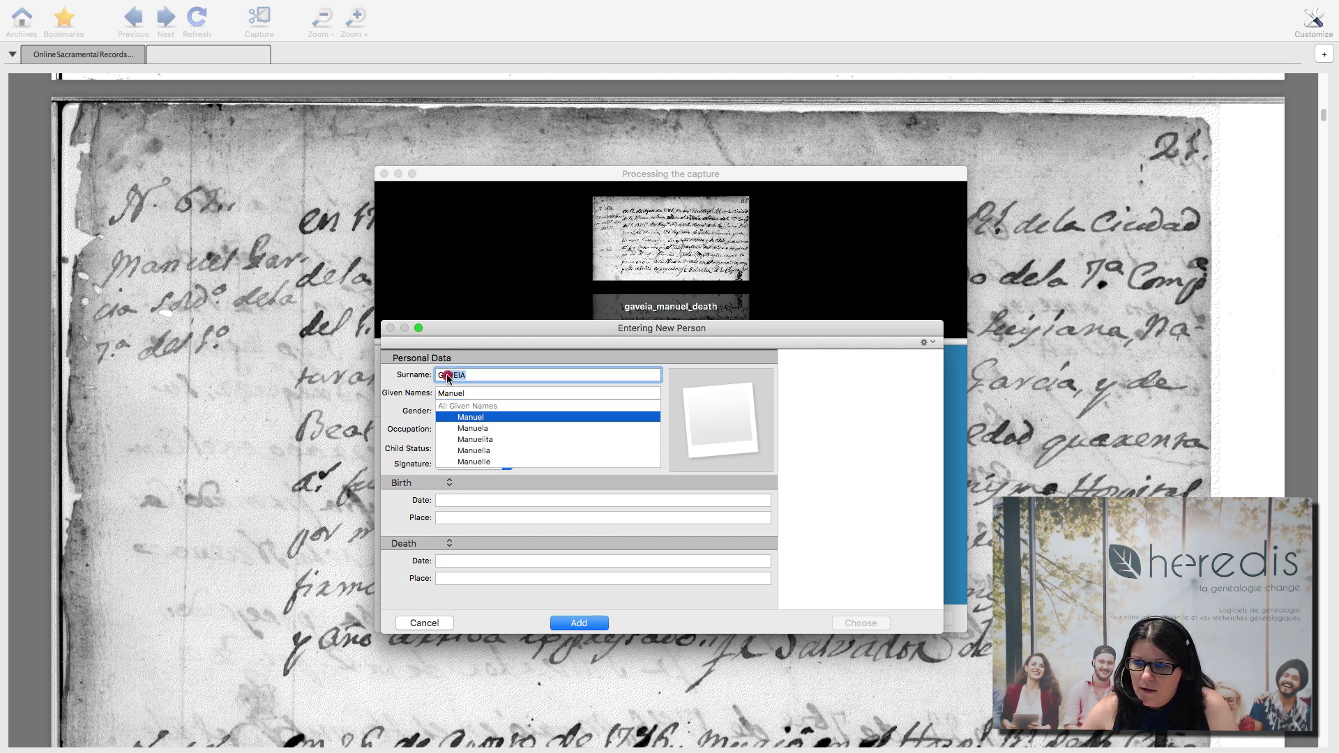
type("GARCIA")
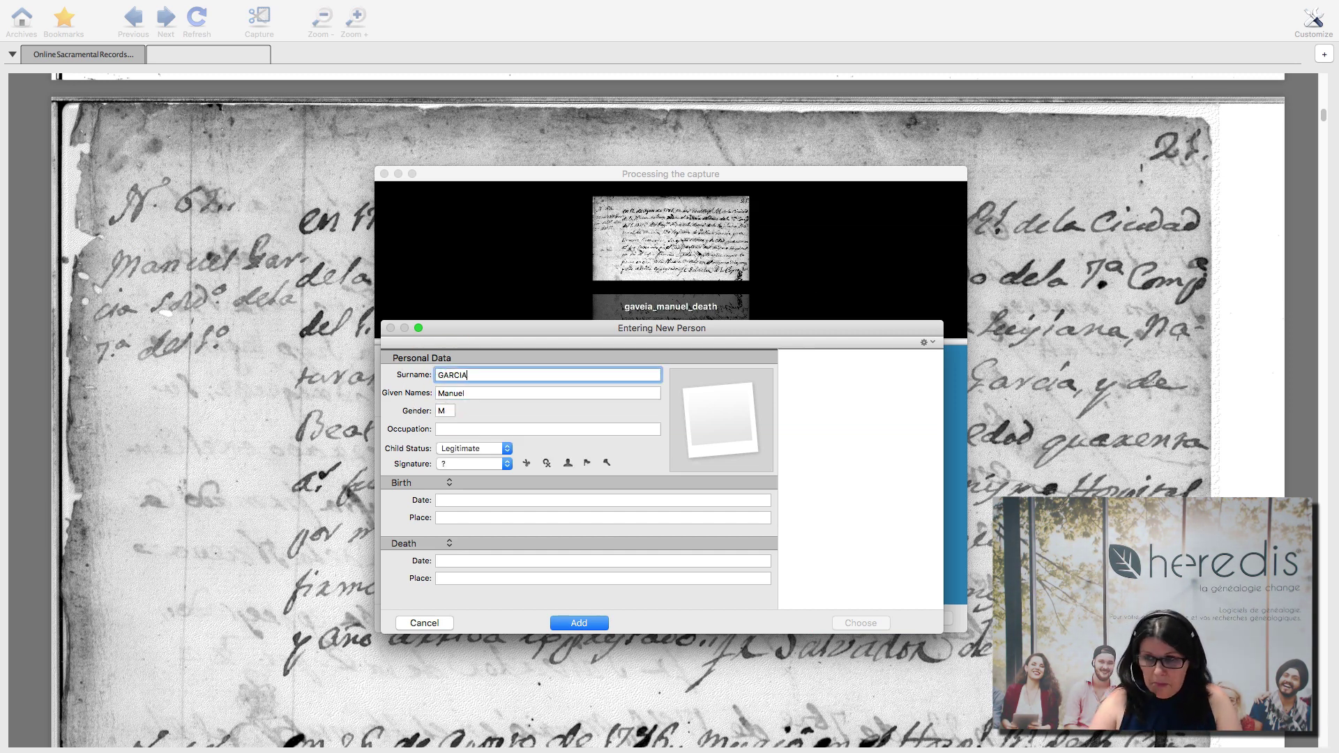
left_click(477, 395)
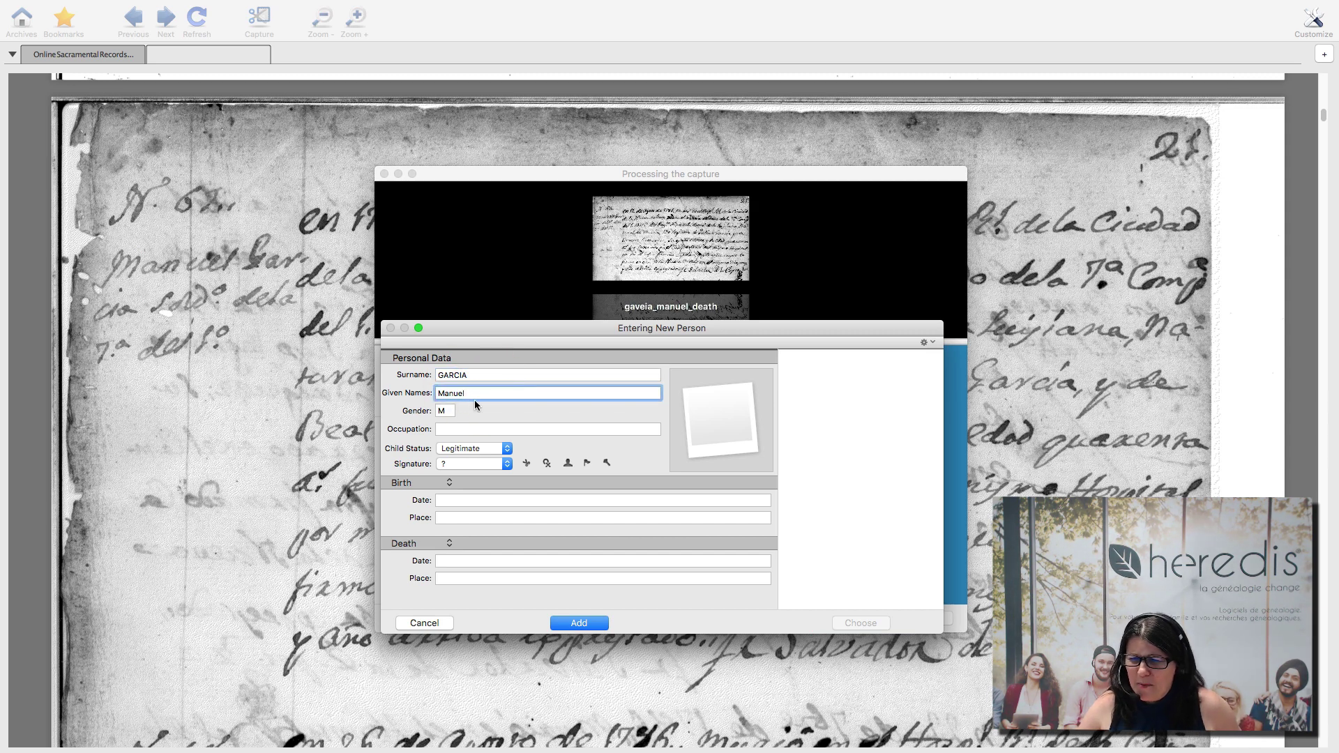
left_click_drag(505, 333, 466, 248)
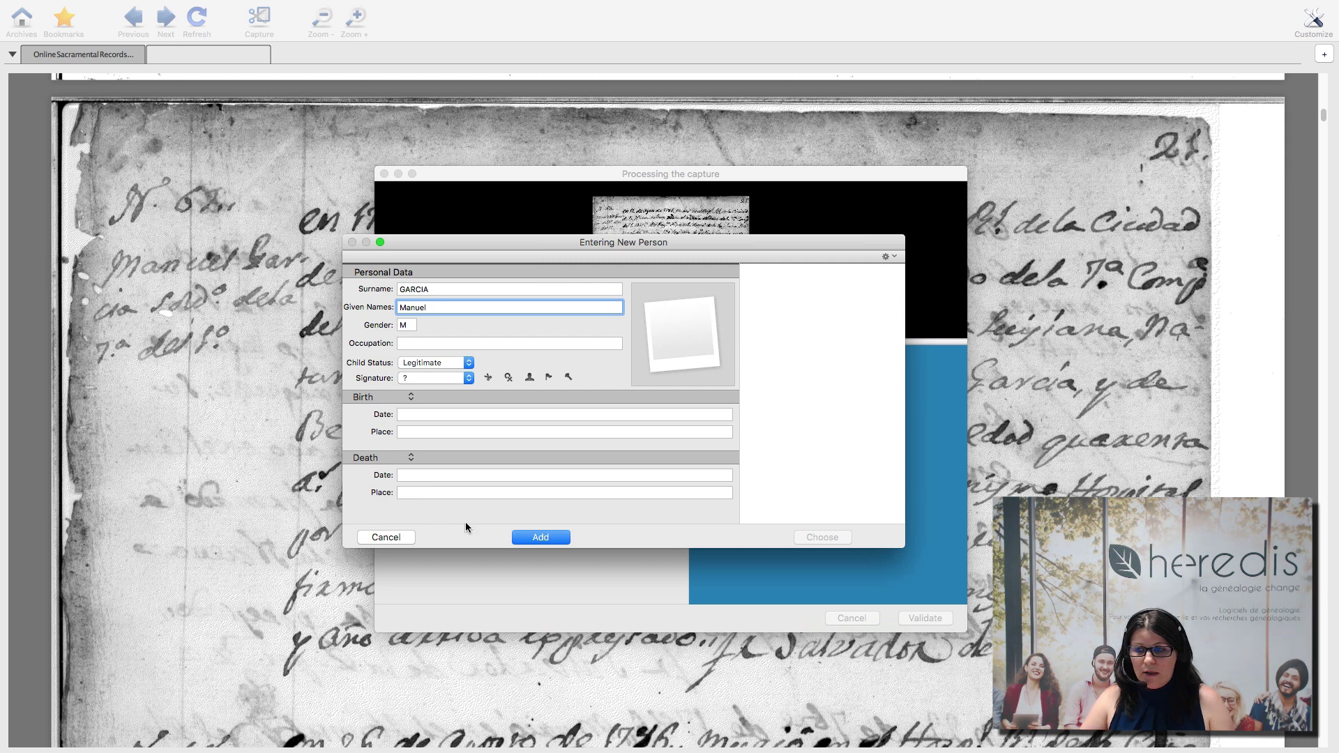
left_click(540, 538)
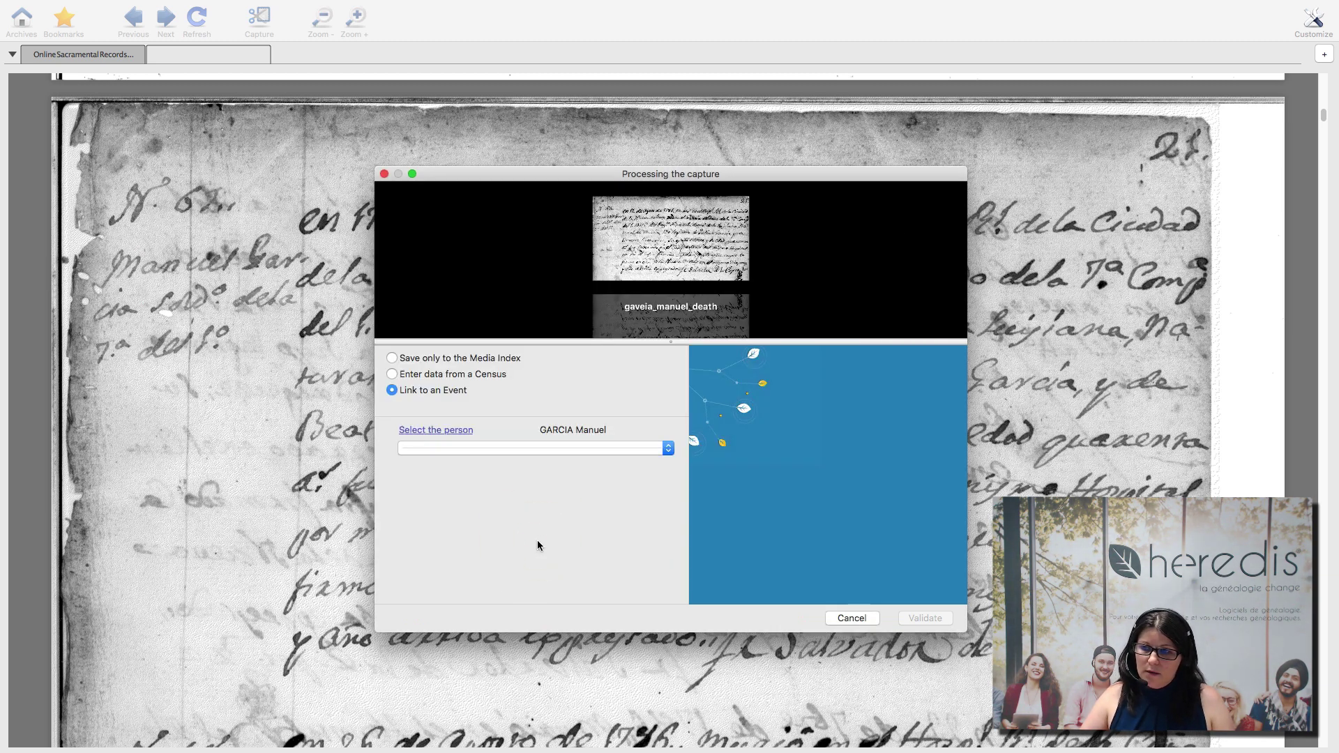
Step: Try selecting the existing person born in 1899 instead and look at the events available for linking
left_click(540, 452)
left_click(547, 450)
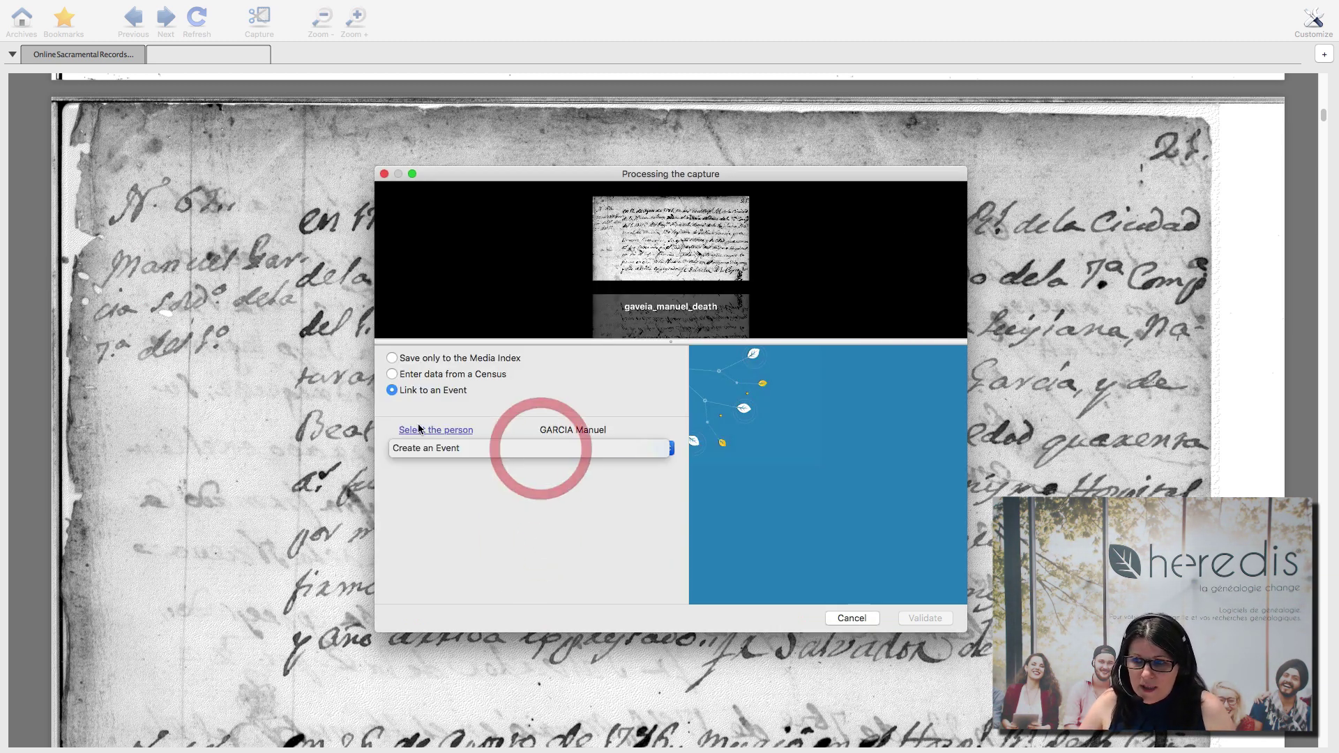
left_click(419, 433)
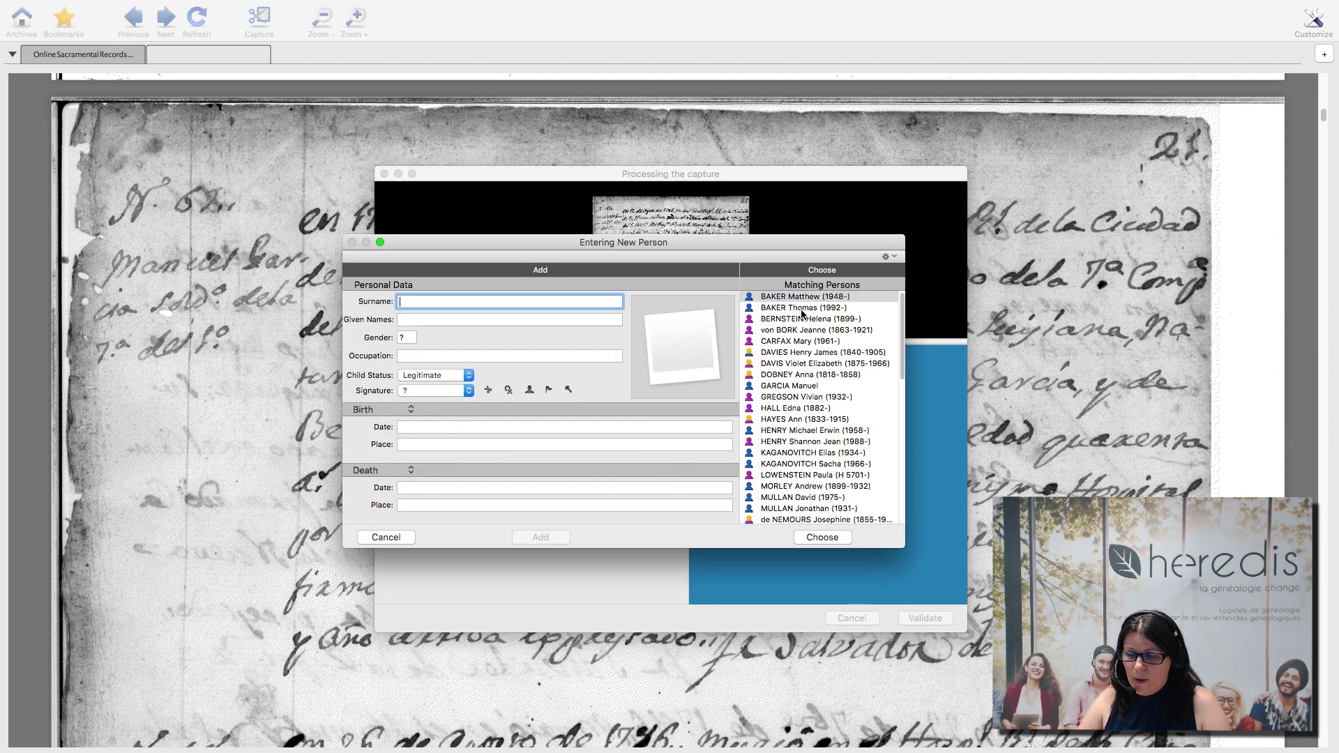
double_click(796, 319)
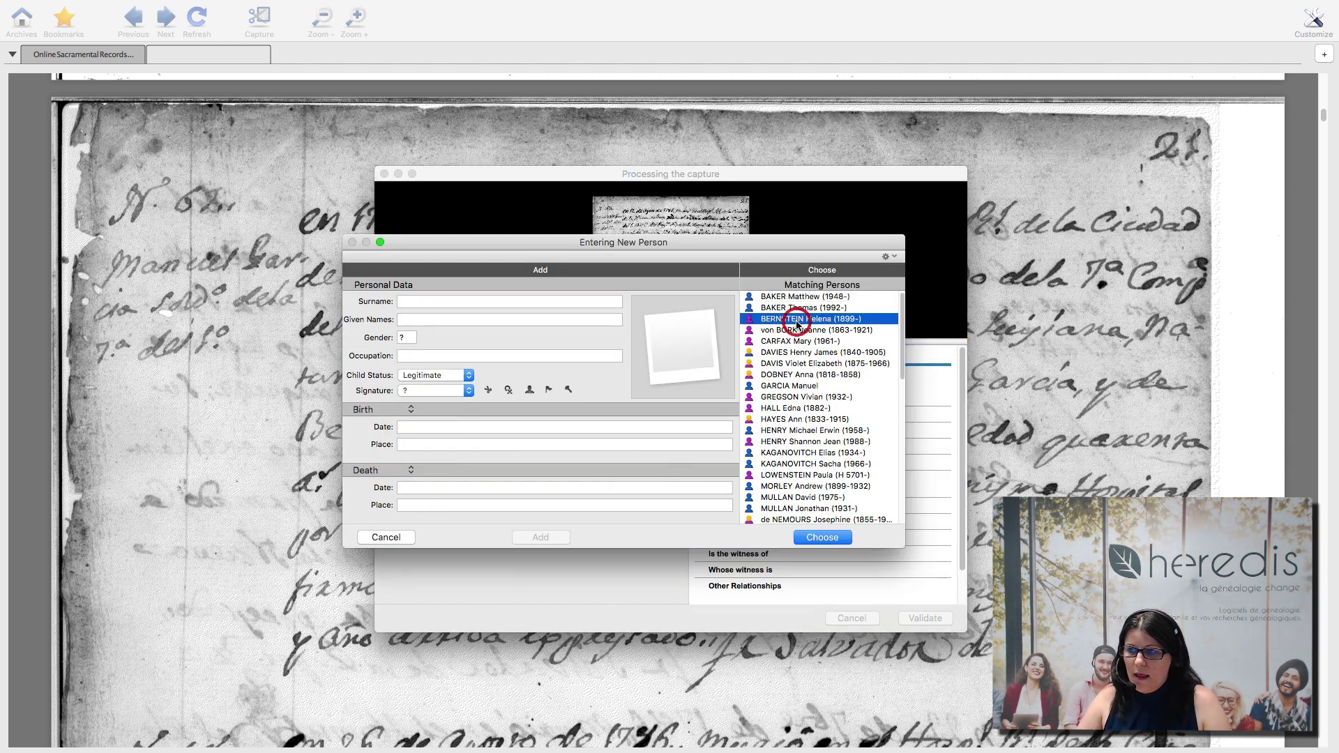
left_click(498, 450)
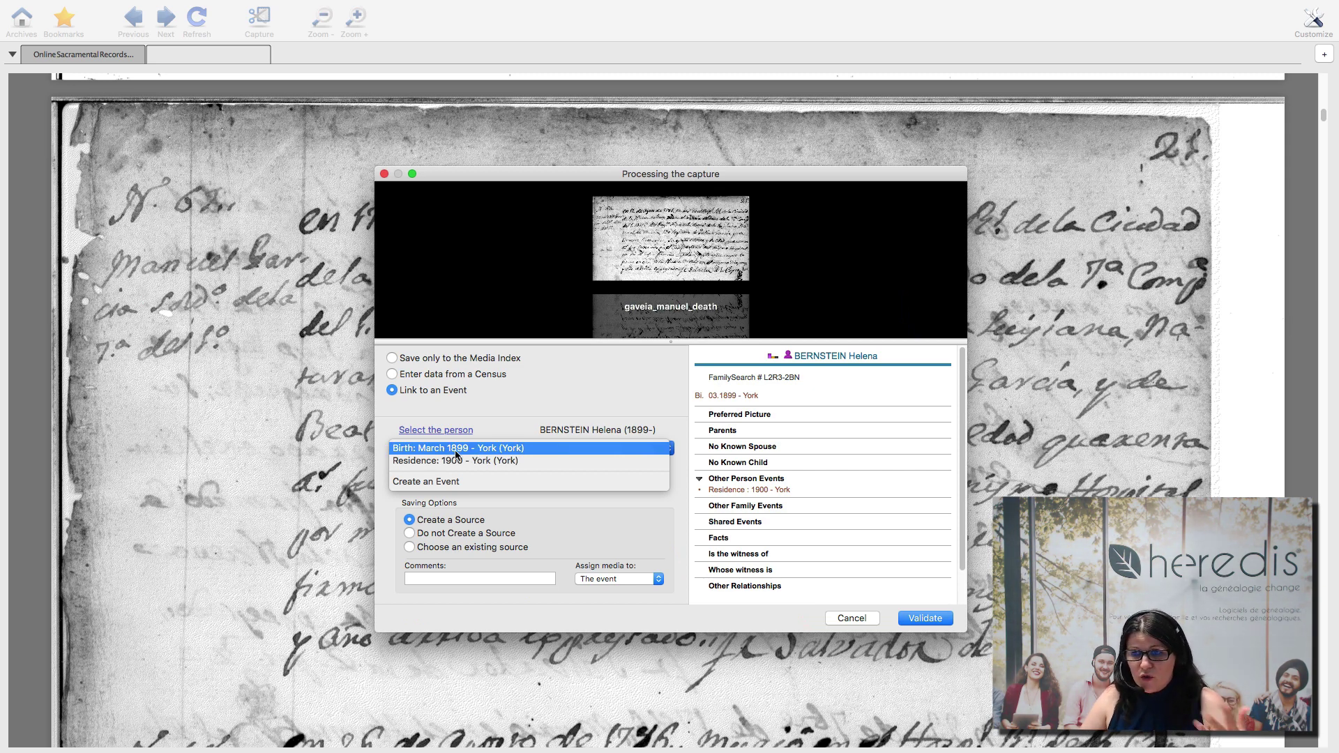
left_click(498, 429)
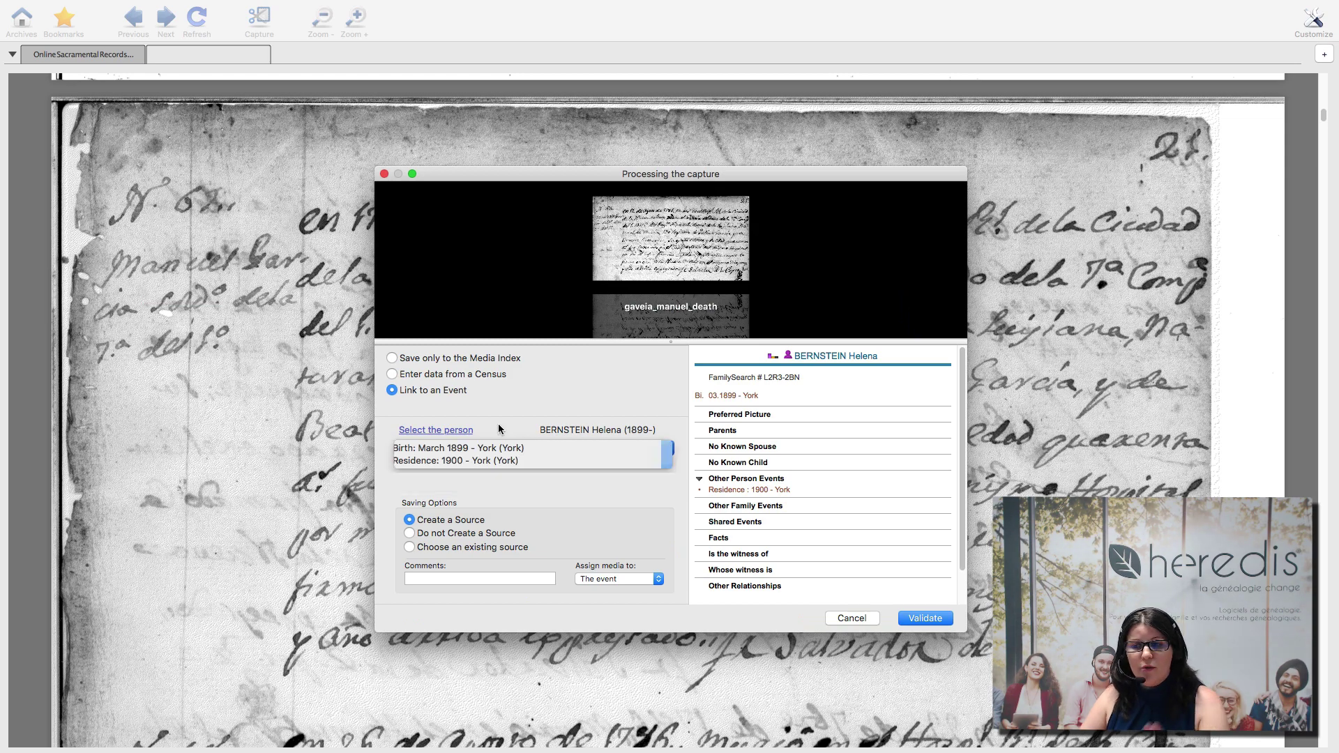
Step: Select the newly added deceased person again and create a Death event to link the capture to
left_click(458, 432)
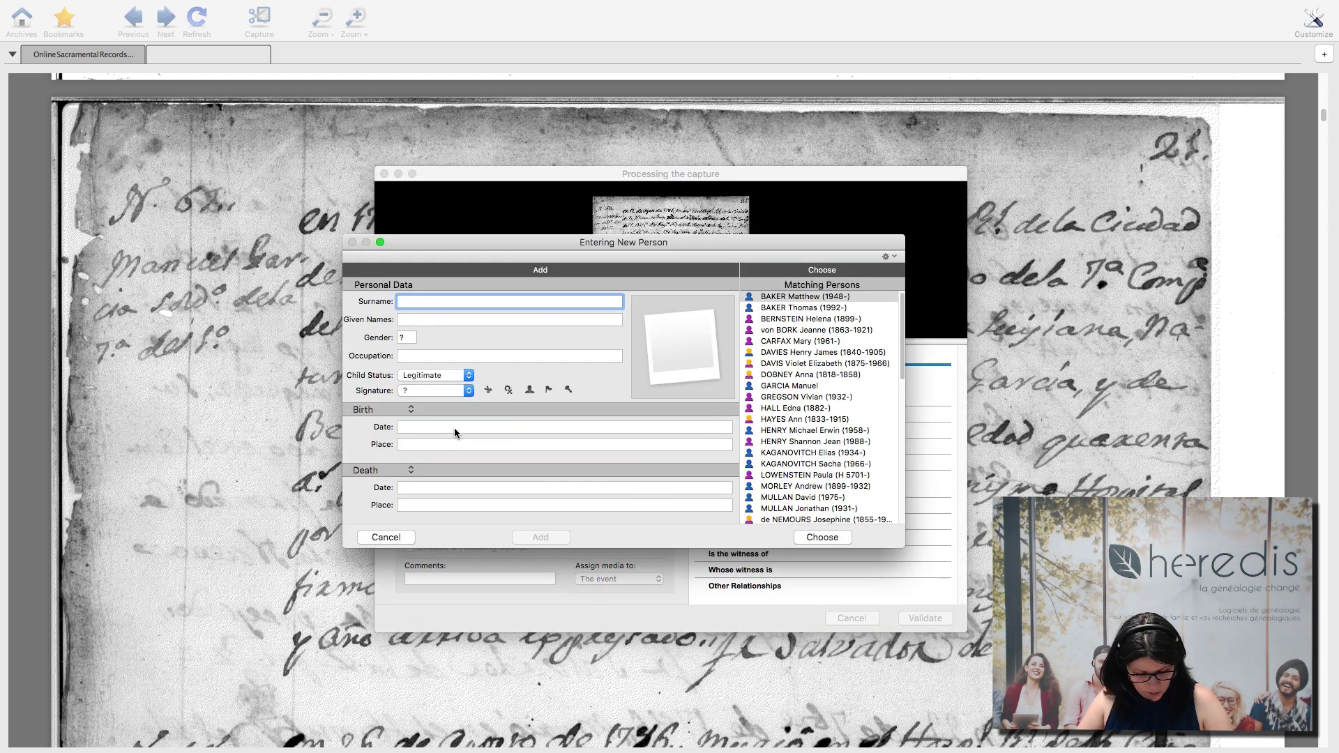
type("GAR")
double_click(767, 298)
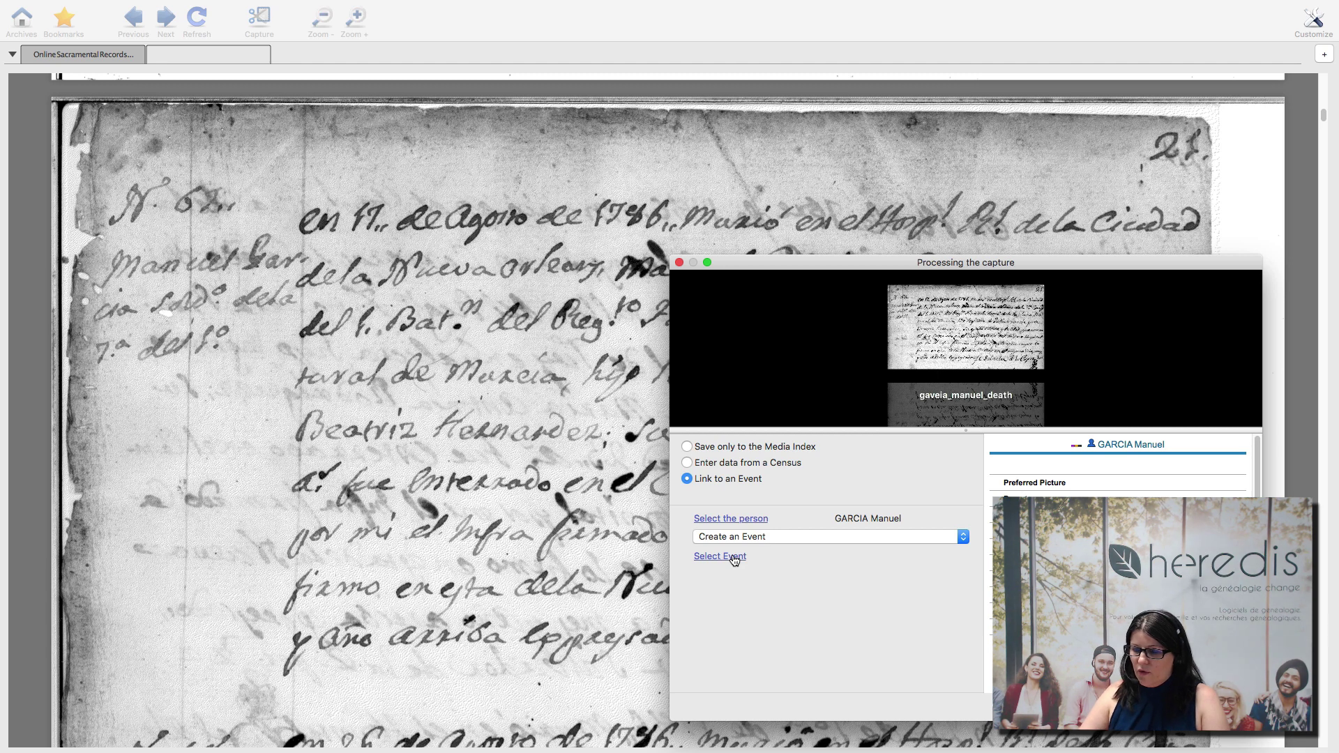
left_click(735, 558)
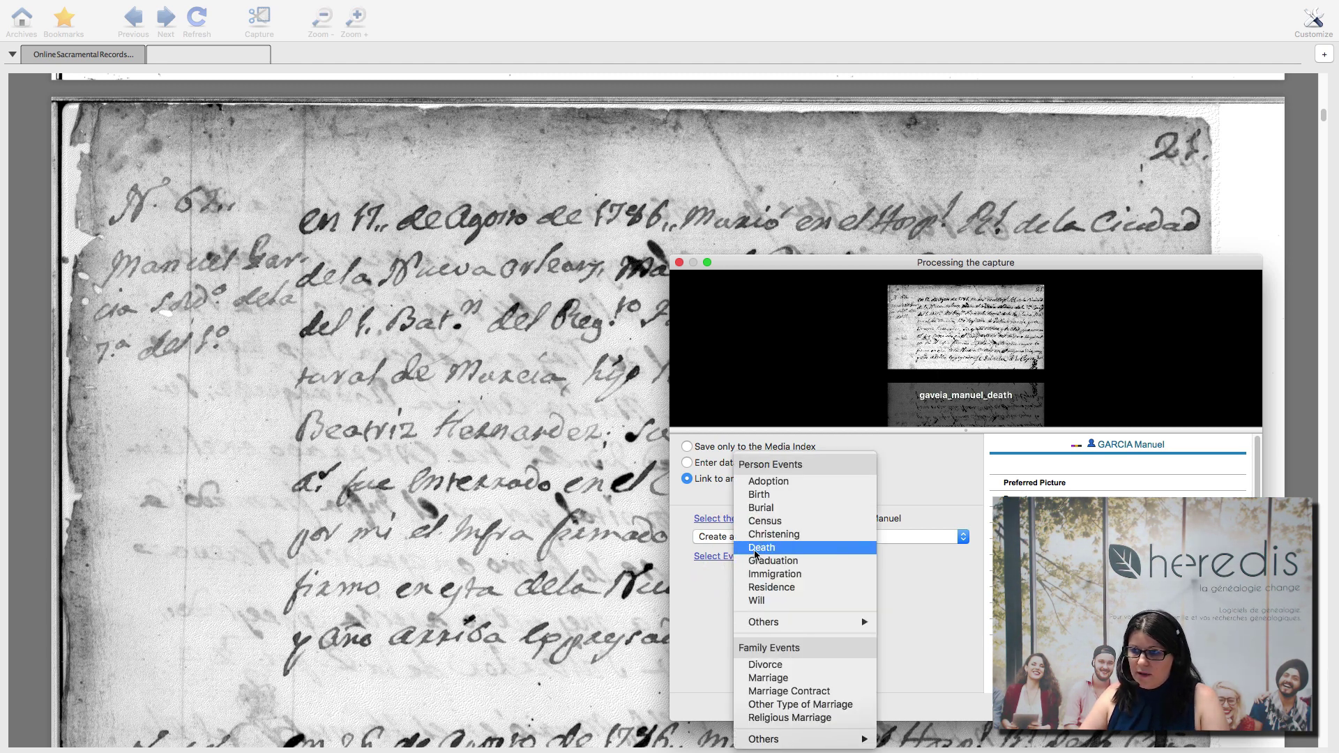
left_click(757, 549)
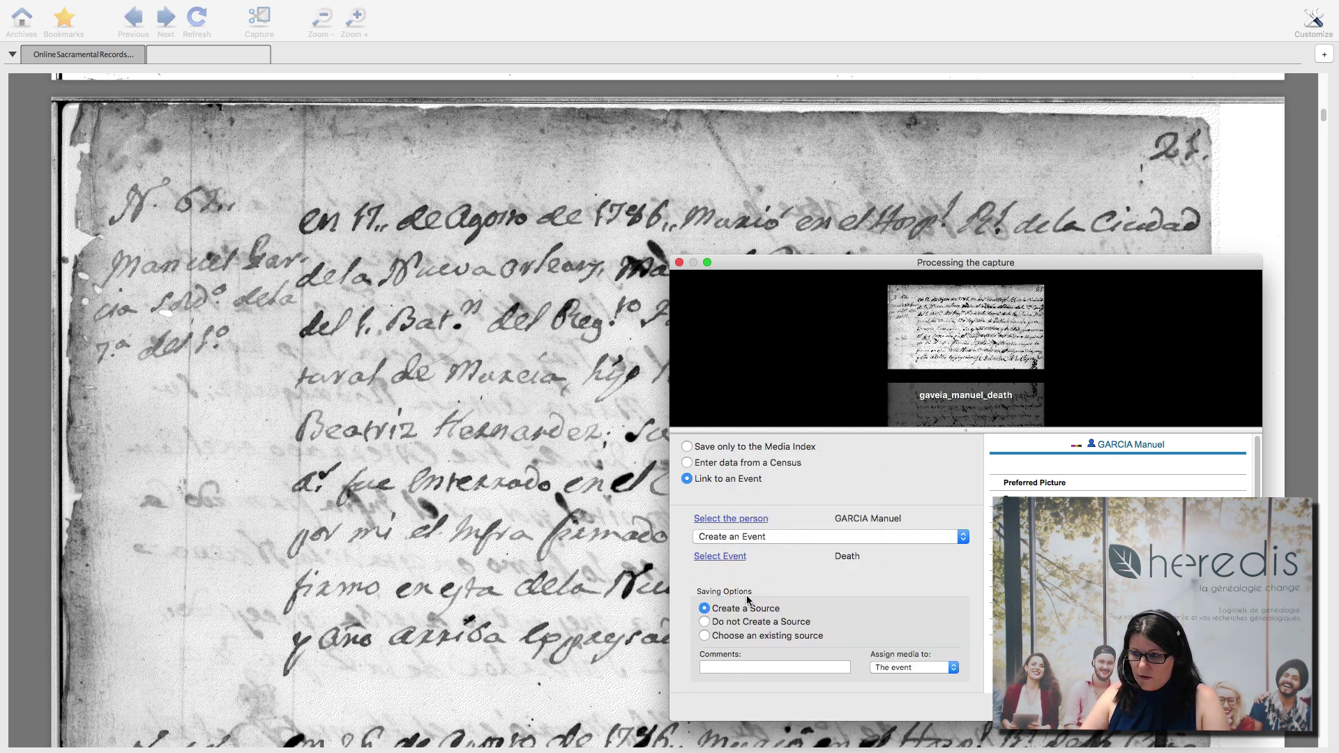
left_click_drag(852, 263, 613, 131)
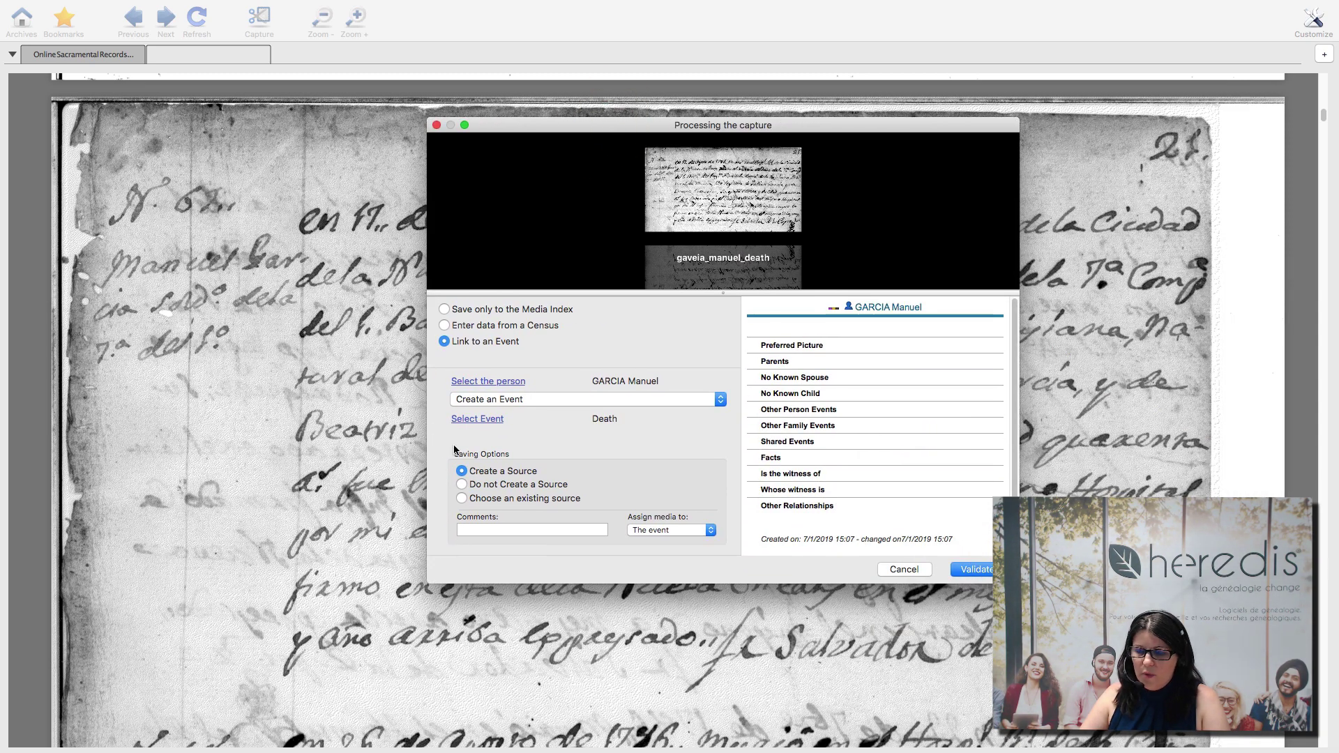
Step: Set the saving option to Choose an existing source, browse the source list and leave it without choosing a source
left_click(460, 498)
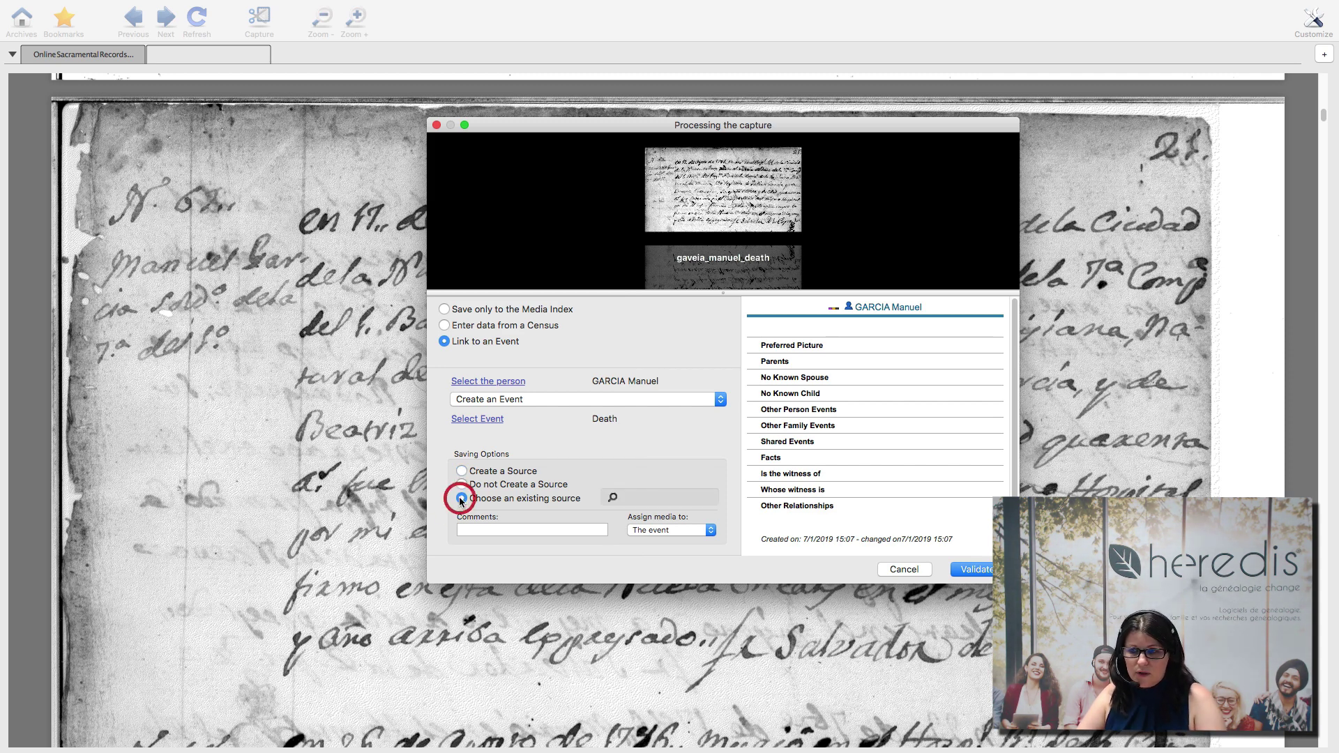
left_click(614, 497)
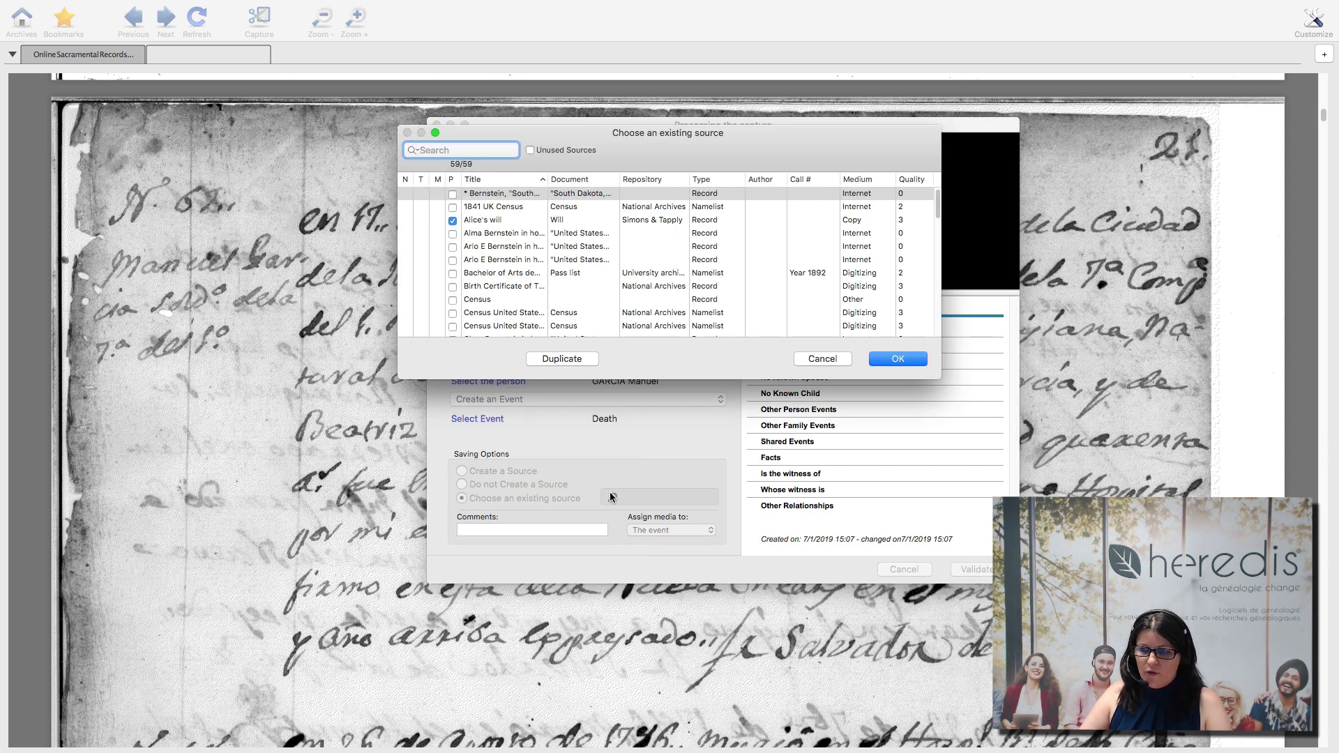
scroll(612, 290, "down", 1)
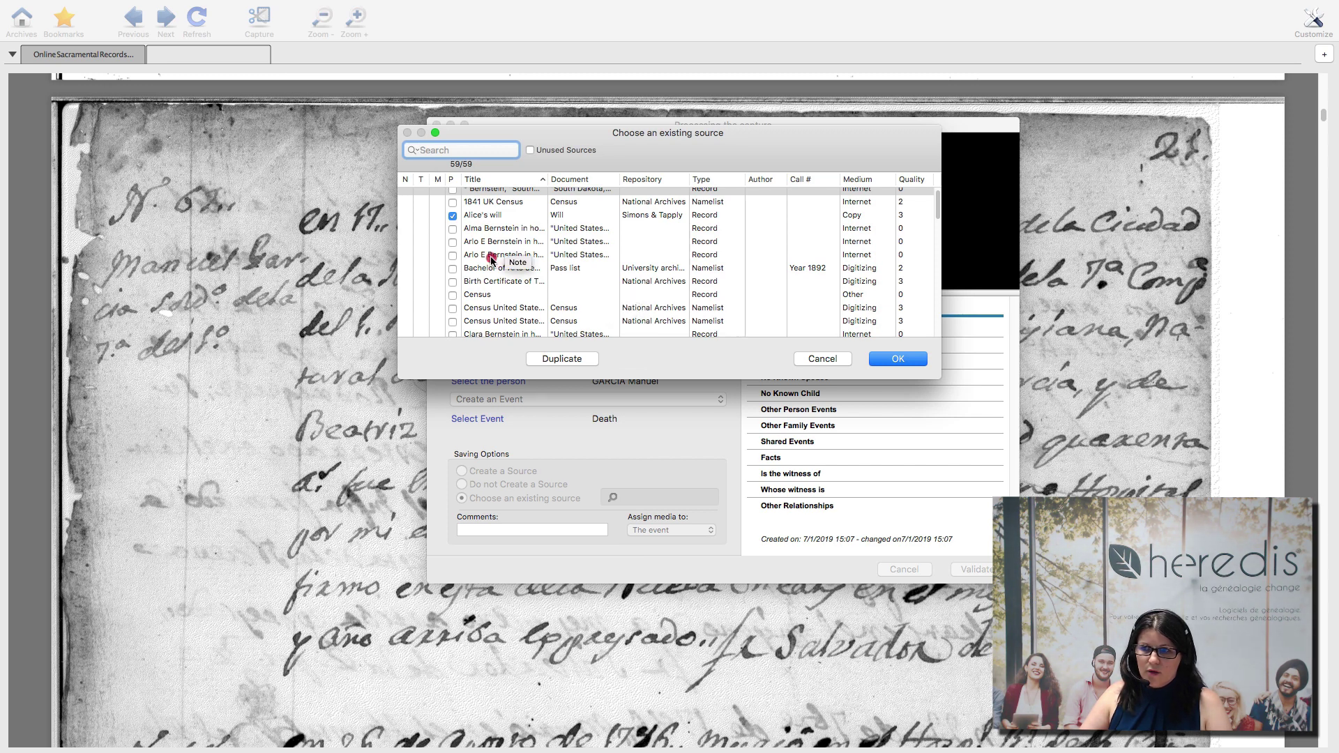
left_click(457, 255)
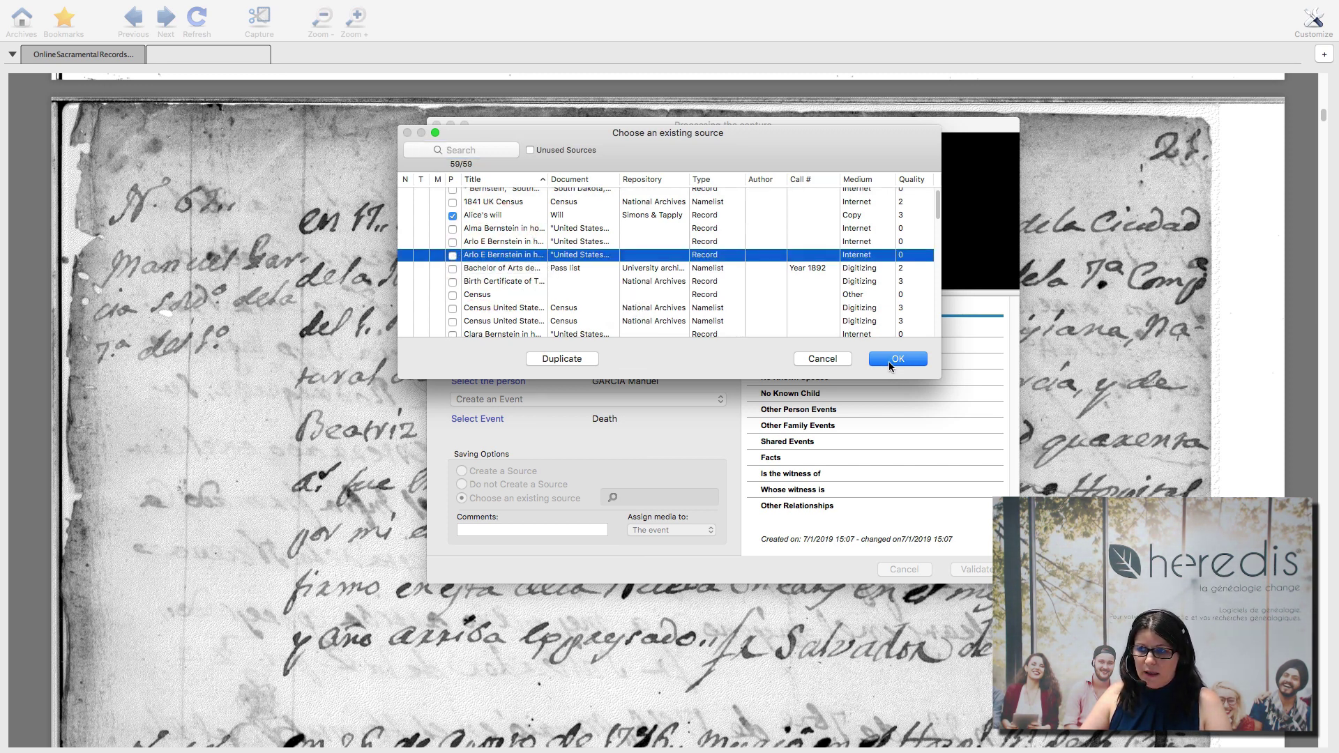
left_click(818, 358)
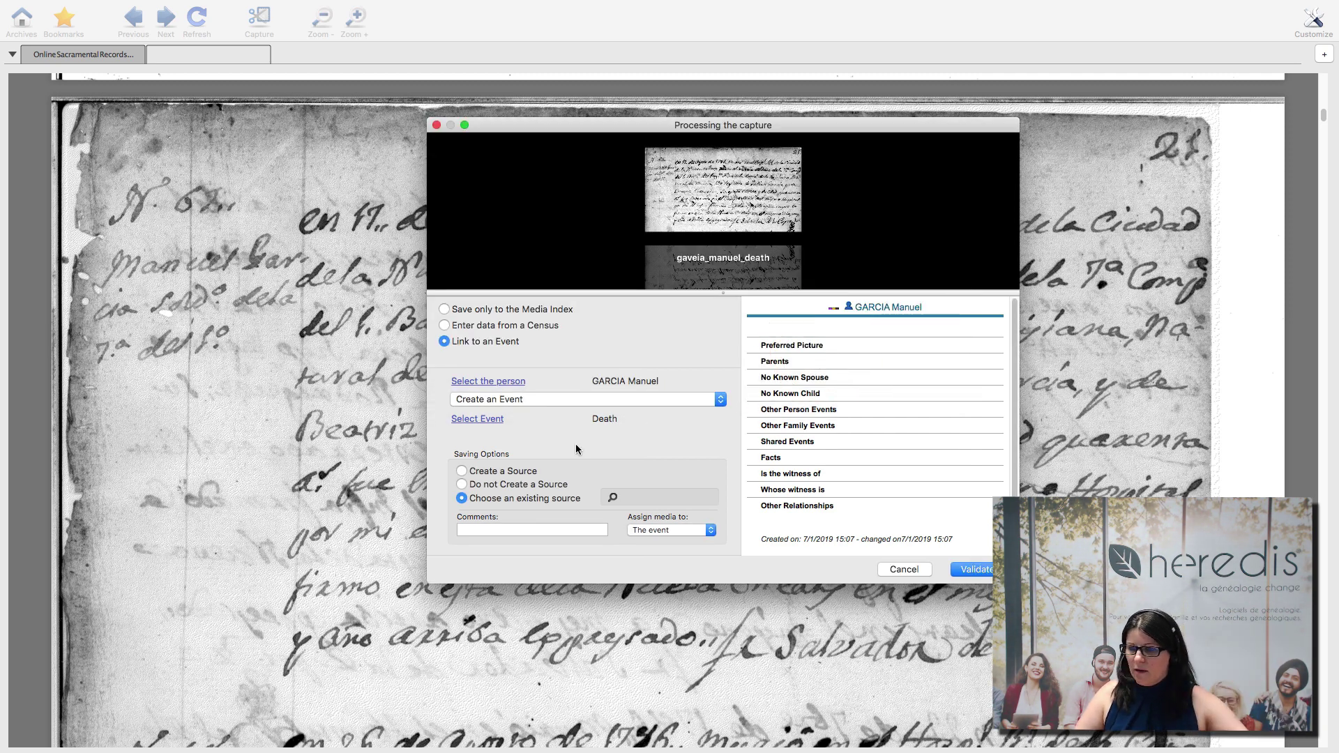
Step: Set the saving option to Create a Source with the comment P4, keep the media assigned to the event, and validate the capture
left_click(517, 474)
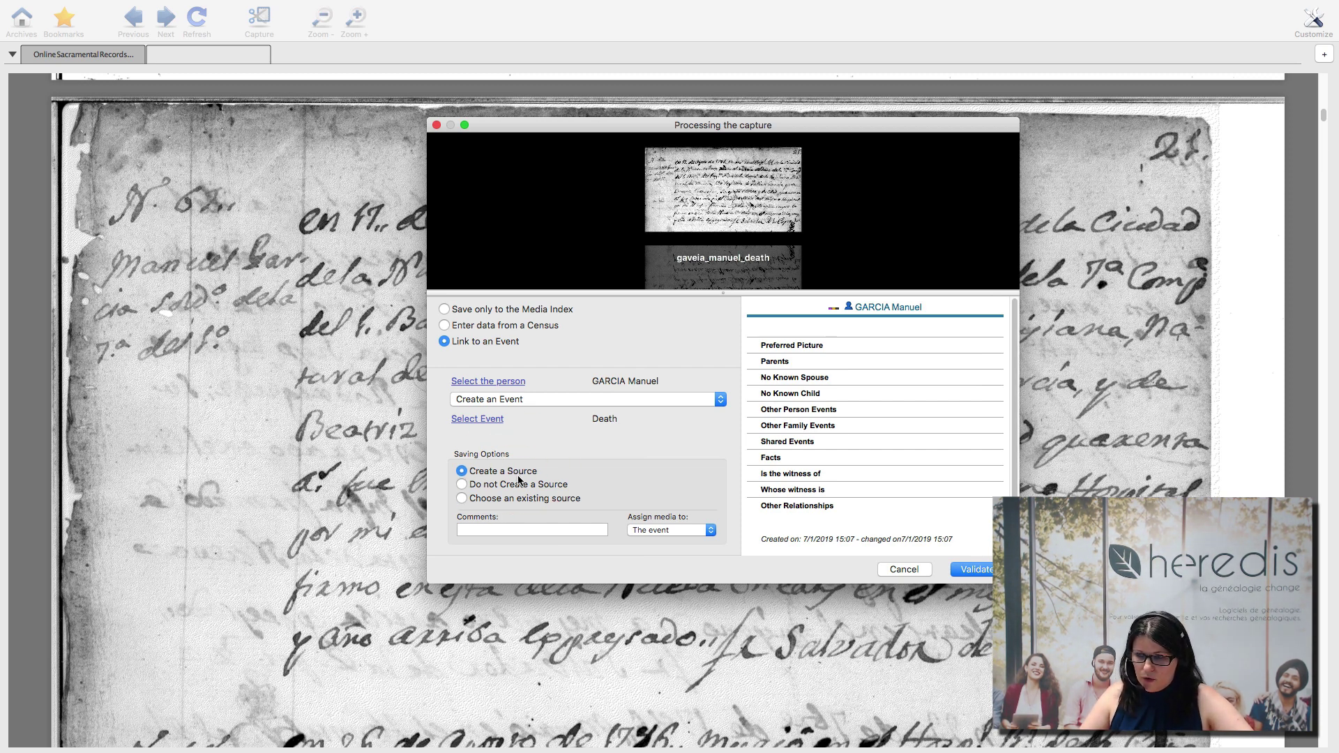
left_click(478, 532)
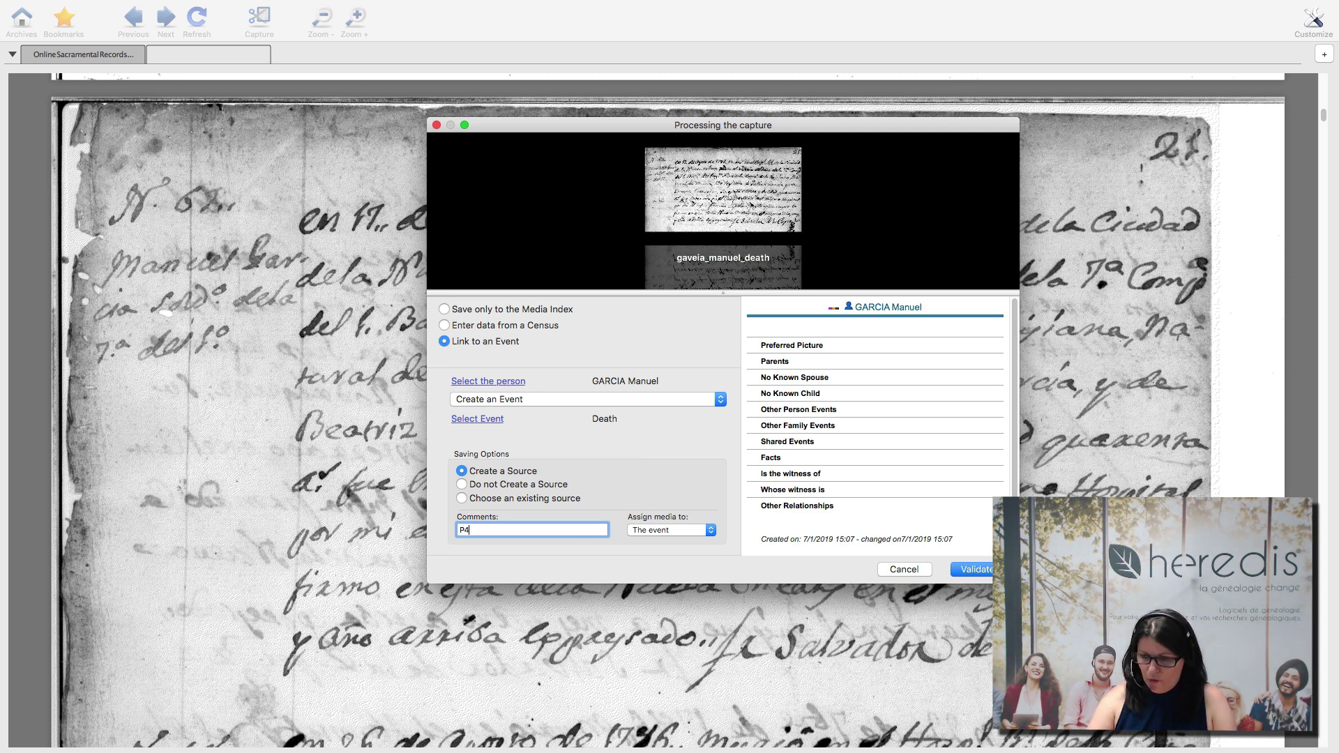
left_click(642, 530)
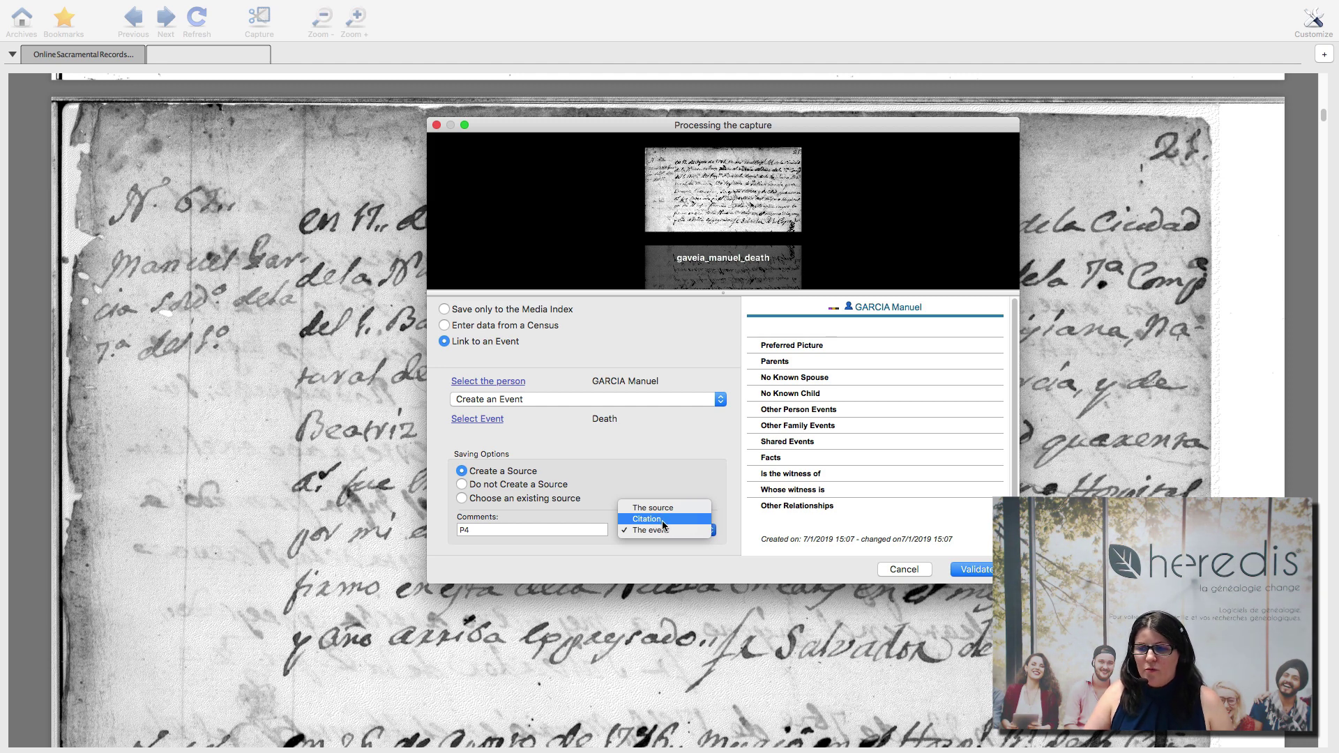
left_click(677, 483)
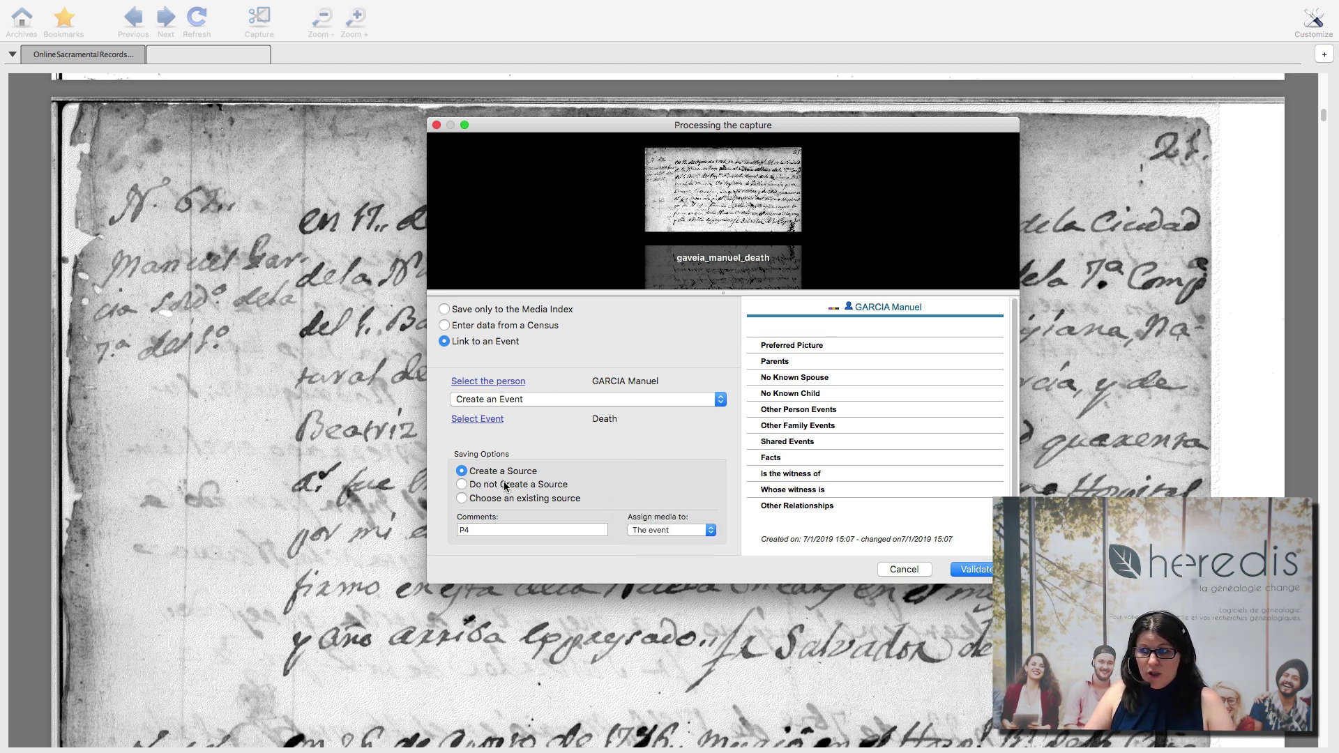
left_click(975, 571)
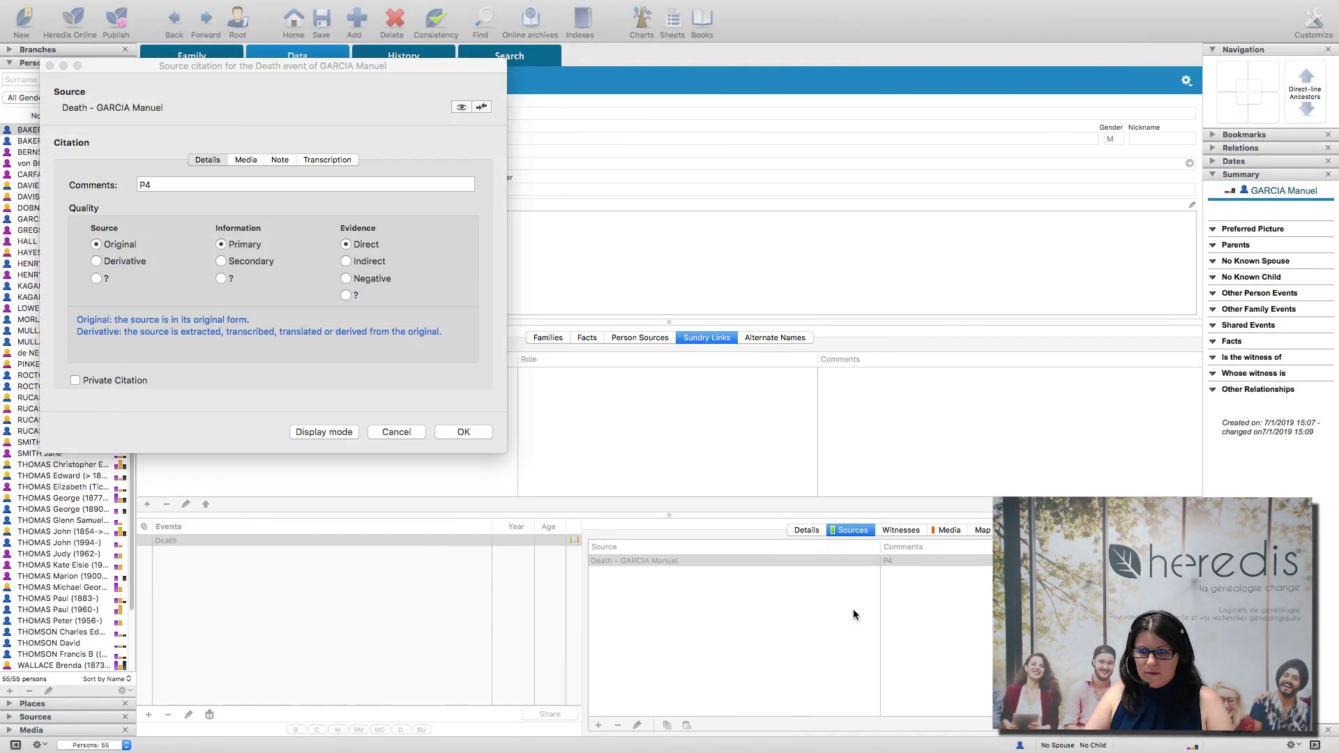
Step: Open the source record from the Death event's citation, look through its source types and repository field, and close it
left_click_drag(236, 67, 618, 188)
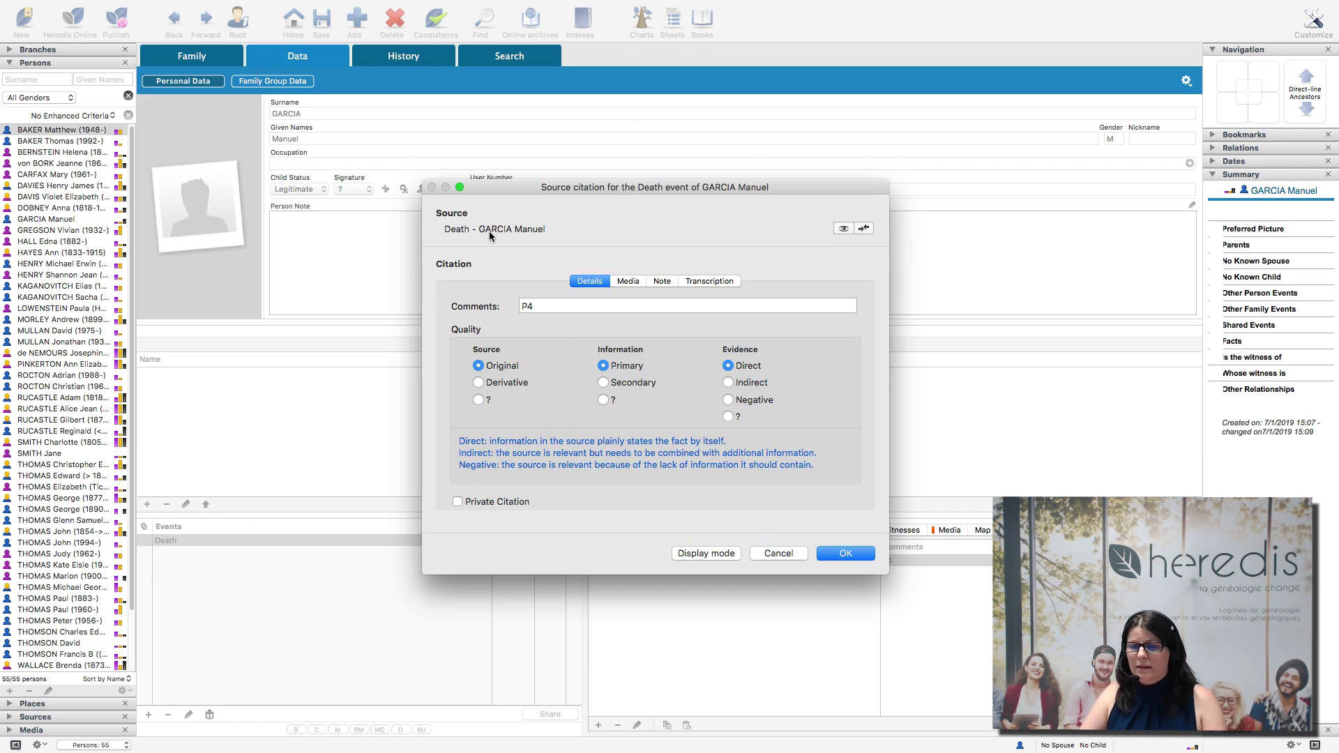
left_click(843, 229)
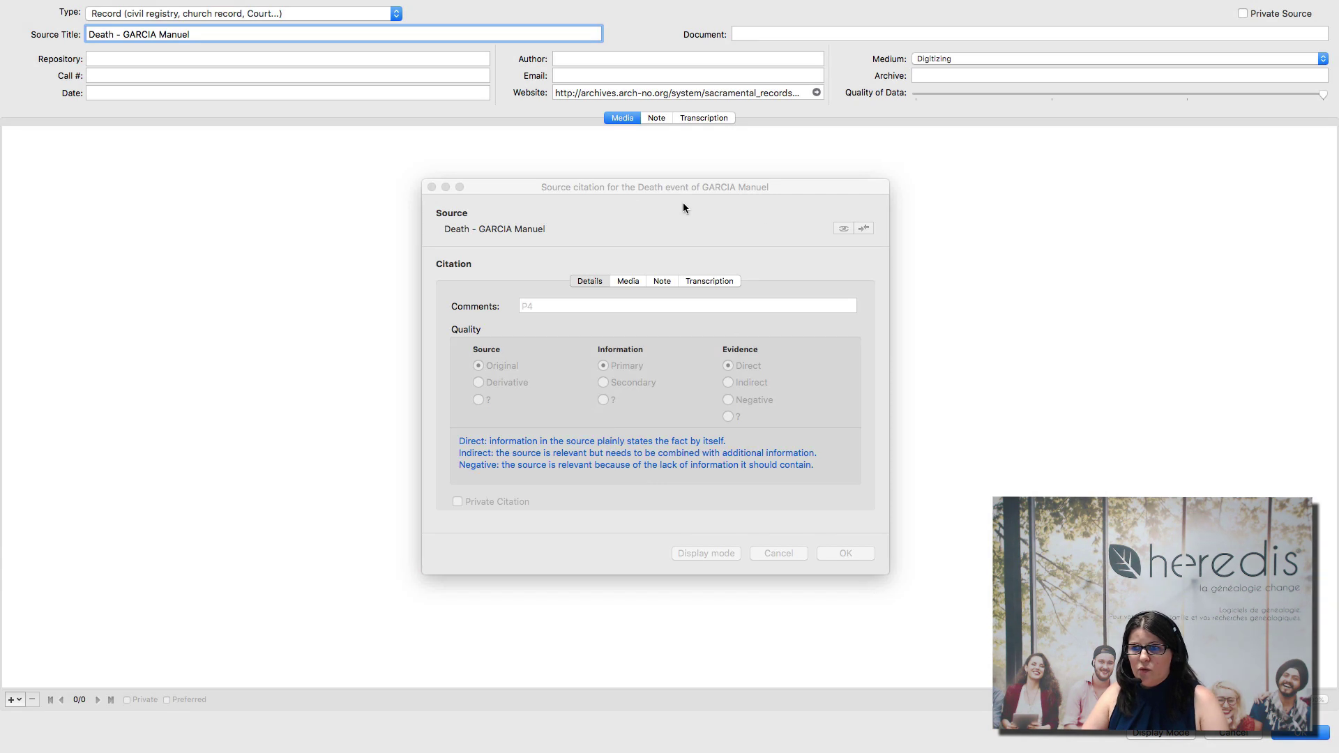
left_click(231, 213)
left_click(374, 20)
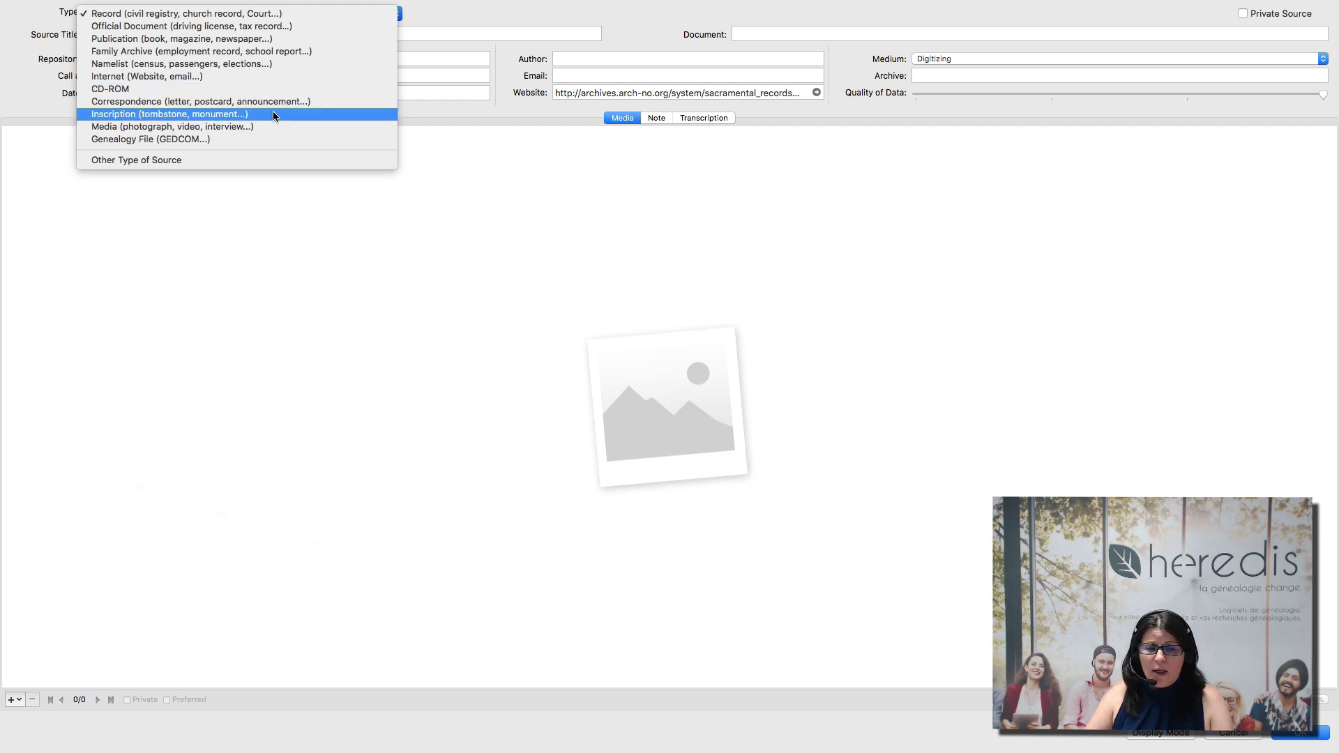
left_click(455, 111)
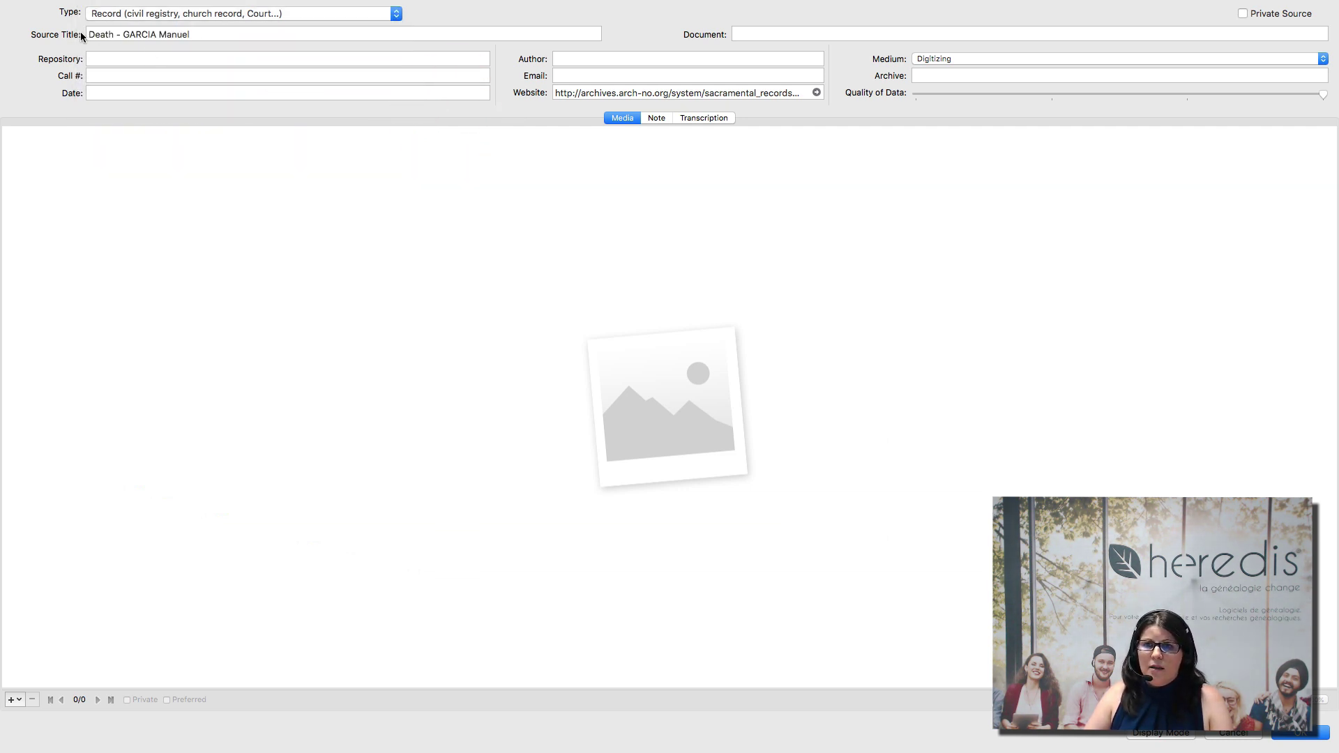
left_click(96, 65)
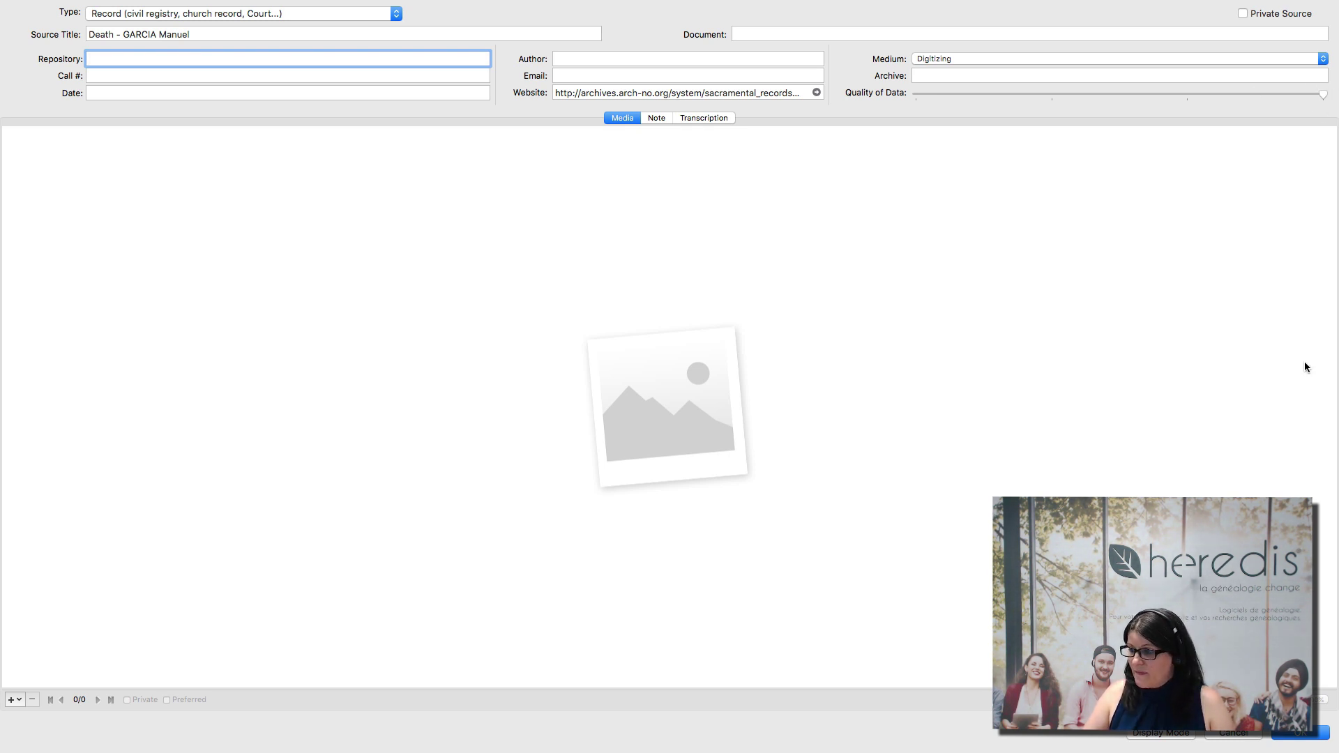
left_click(1292, 735)
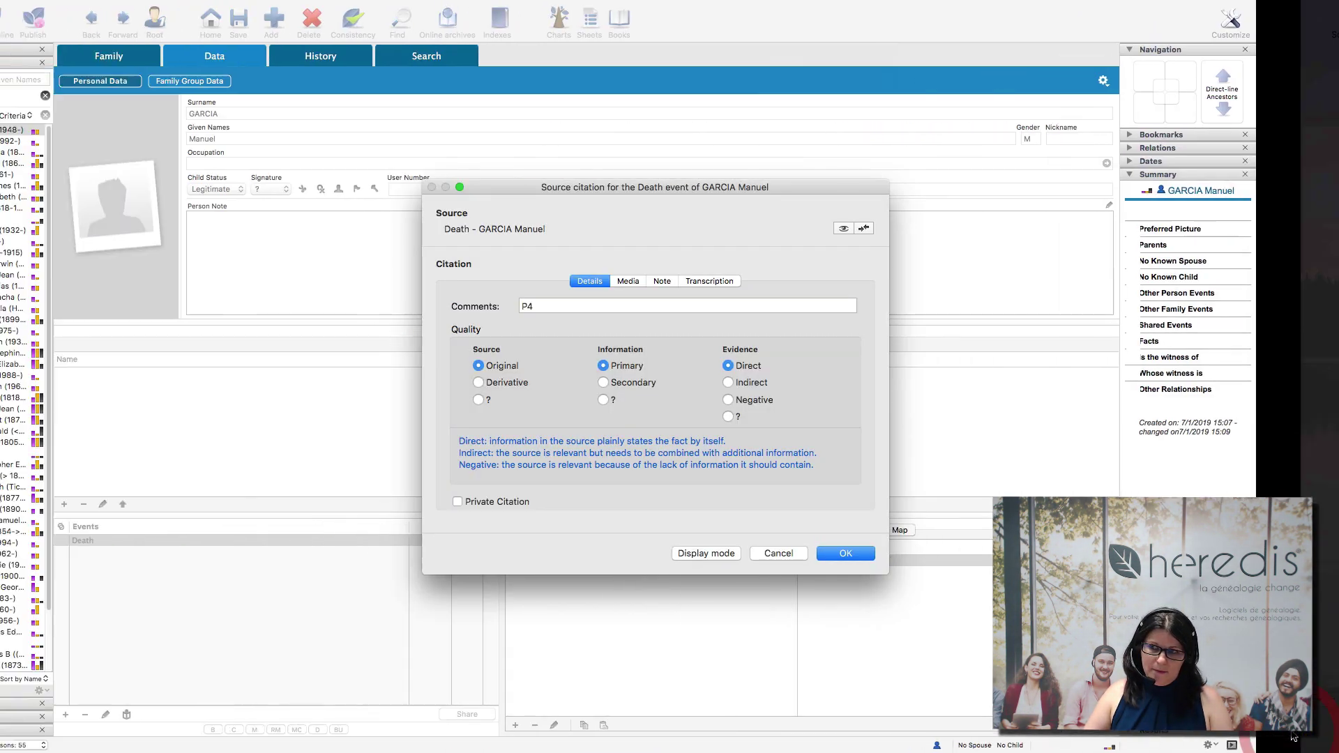
Step: Review the source record again along with the citation's media, and accept the source citation for the Death event
left_click(628, 282)
left_click(604, 283)
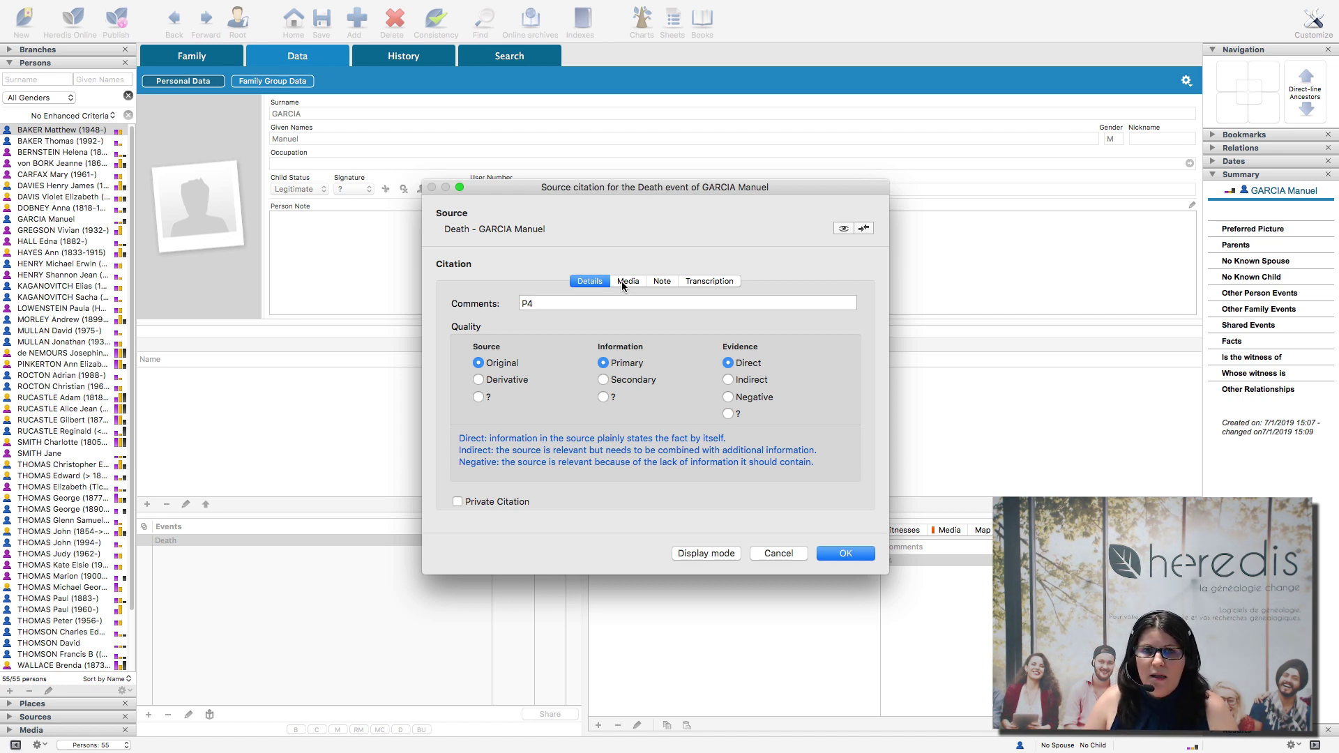
left_click(844, 229)
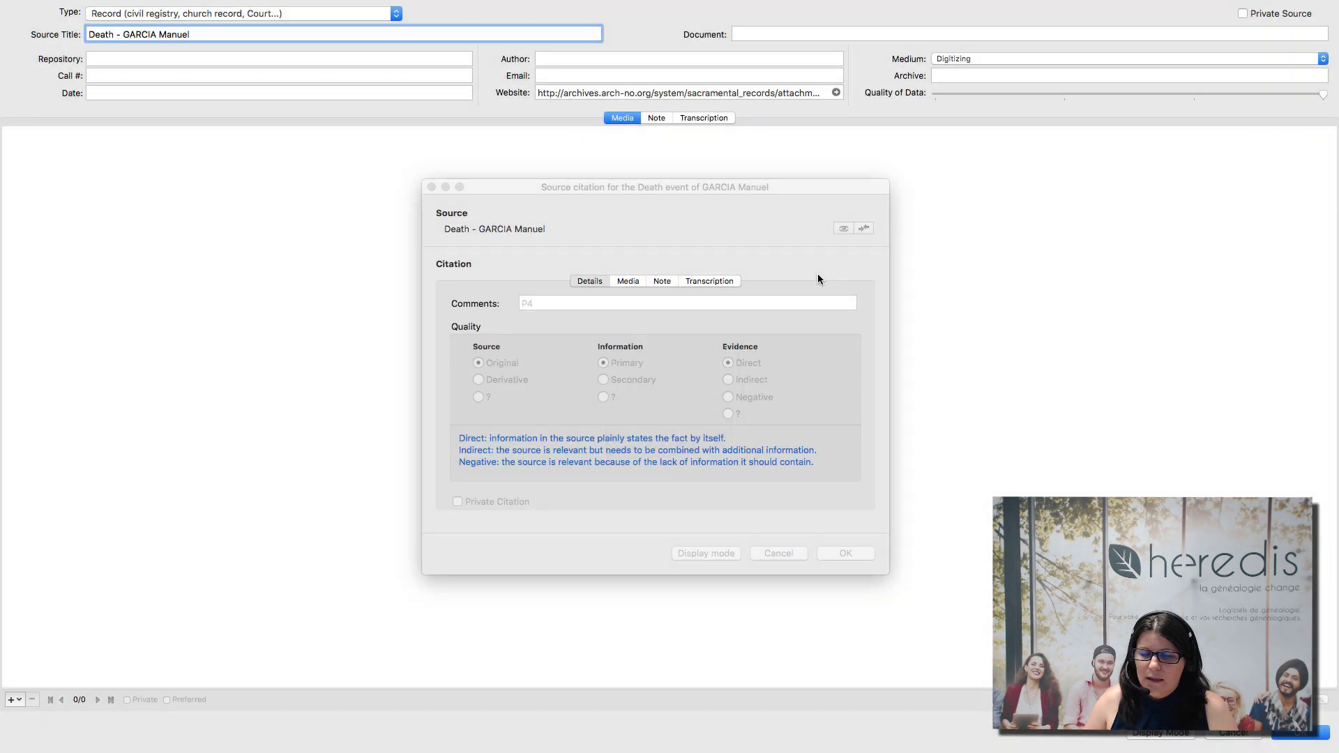
left_click(219, 227)
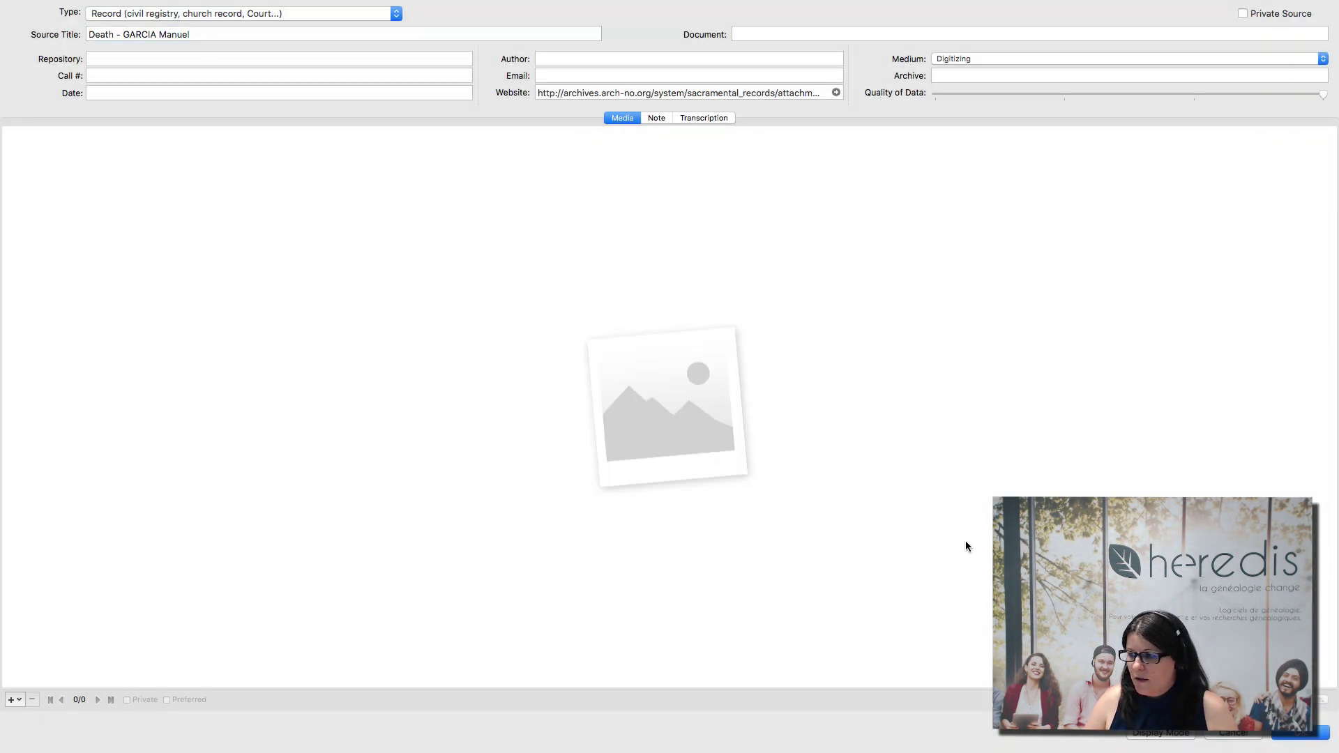
left_click(1309, 734)
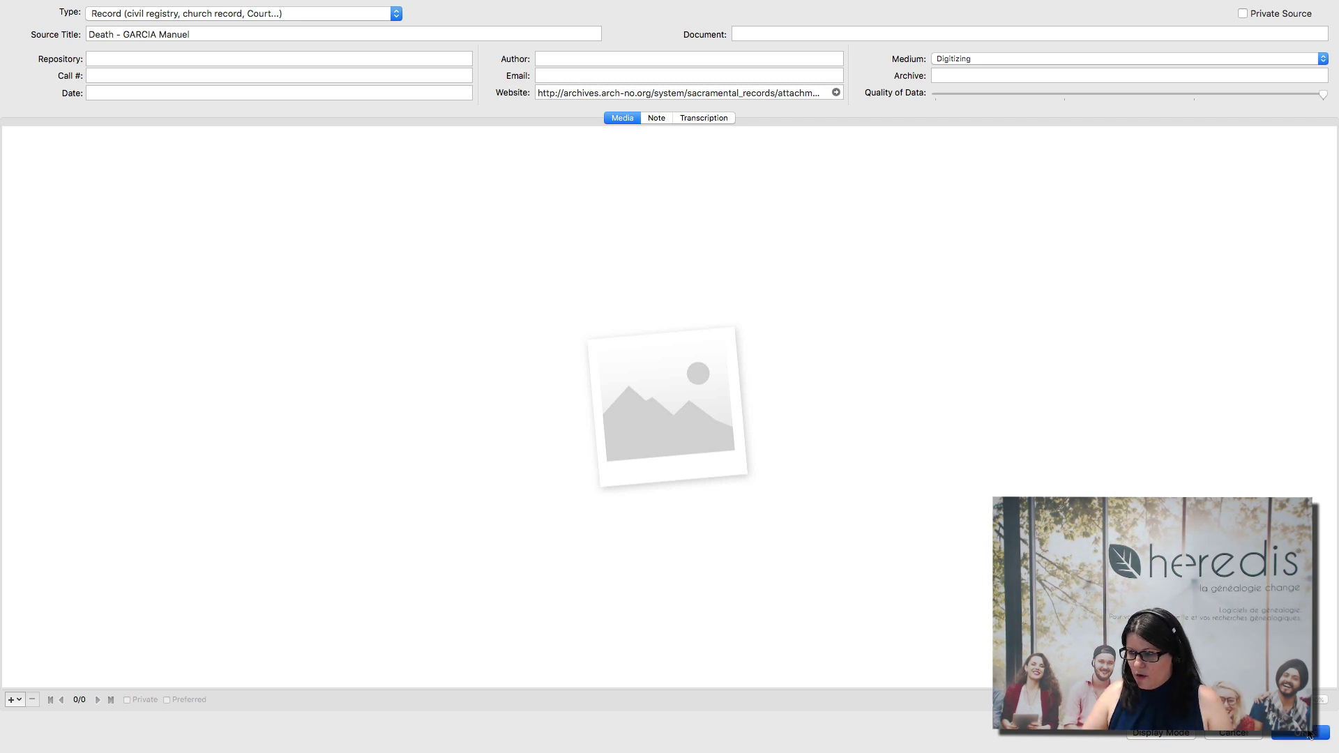
left_click(625, 281)
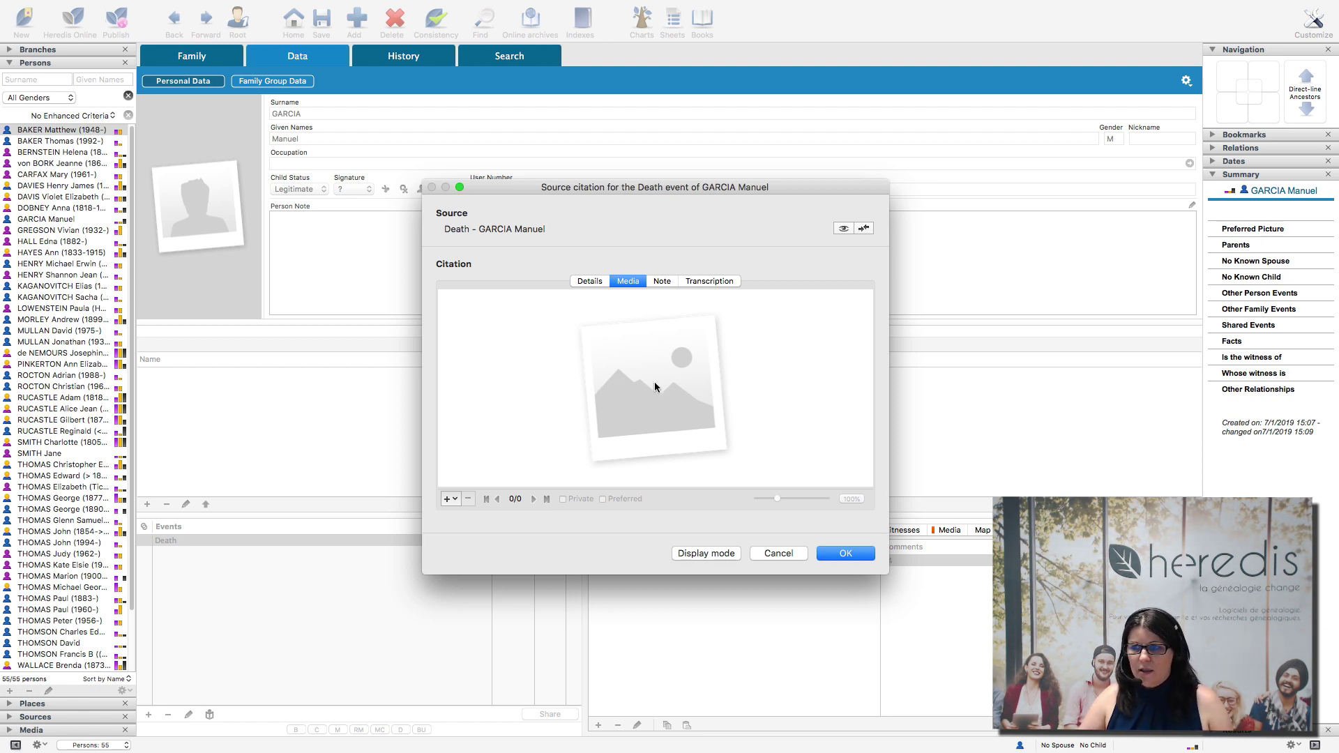
left_click(845, 553)
Step: Examine the Death event's linked image, source, witnesses, and its date and place fields
left_click(940, 531)
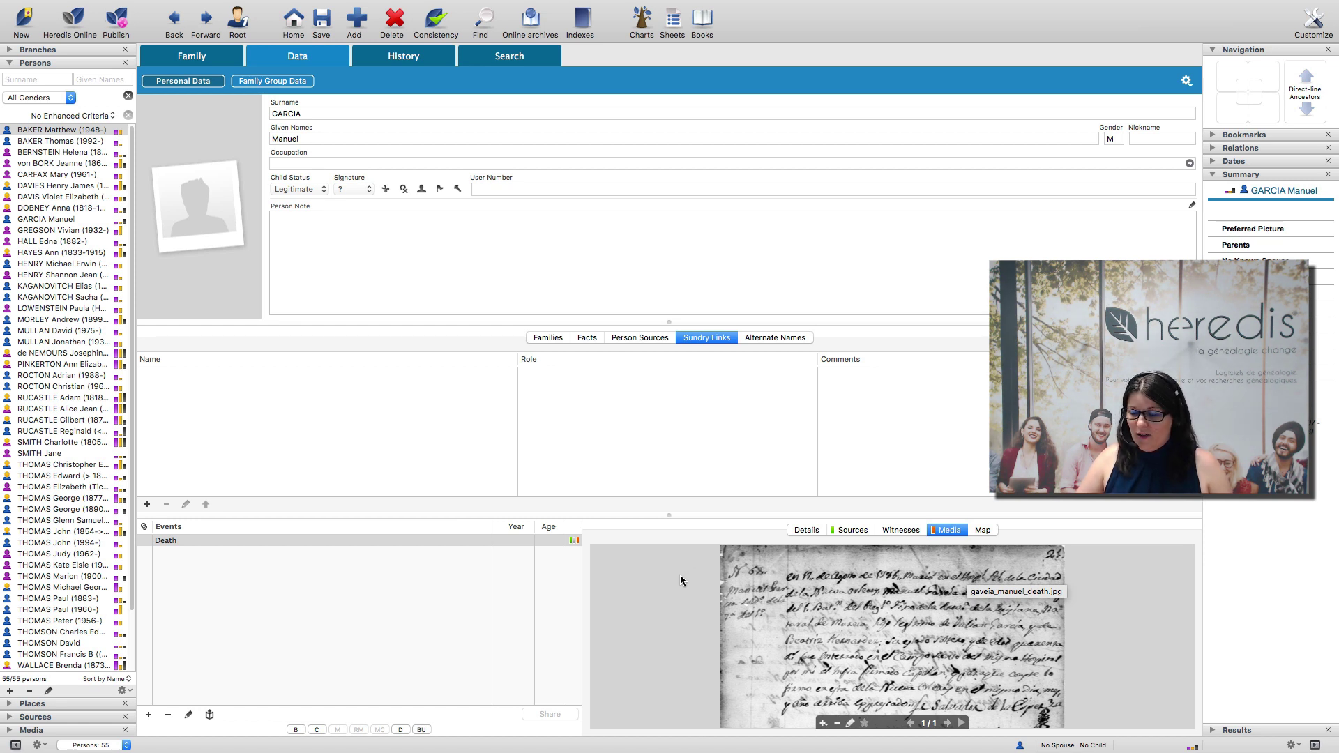
left_click(852, 531)
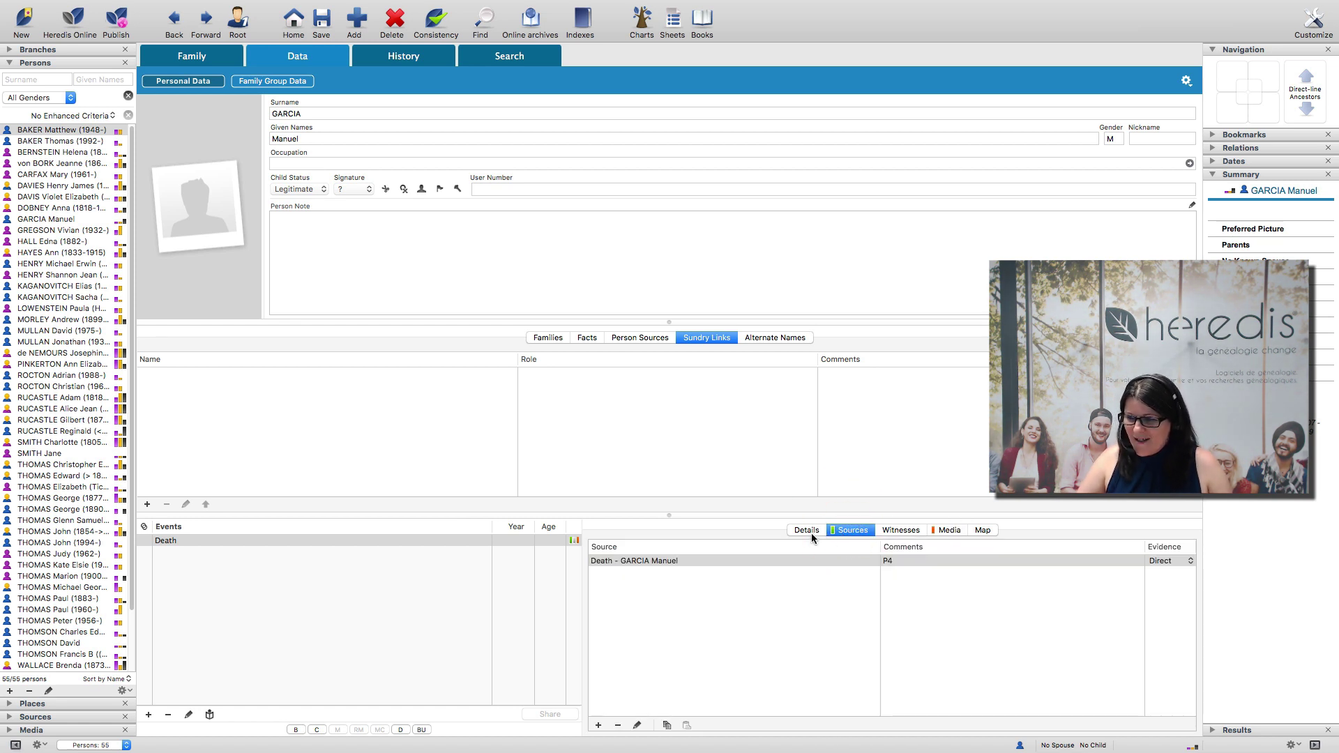
left_click(809, 531)
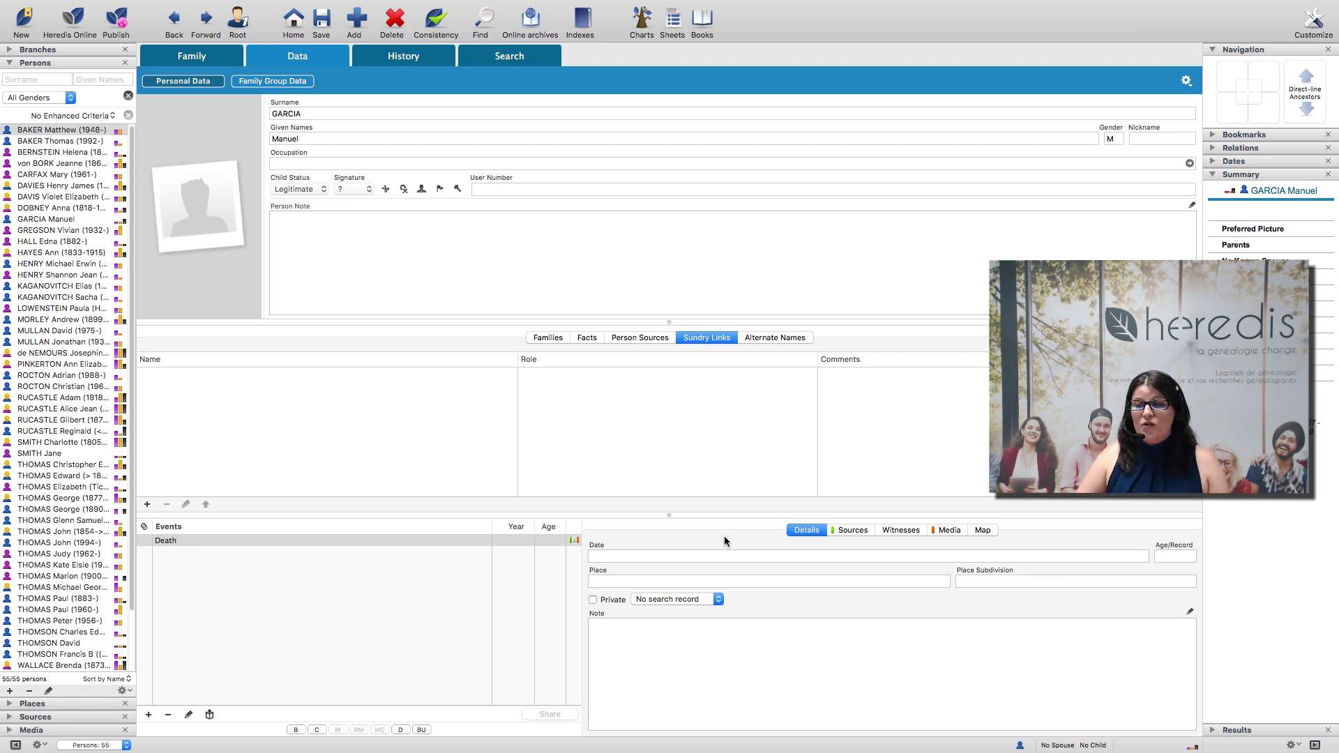
left_click(815, 556)
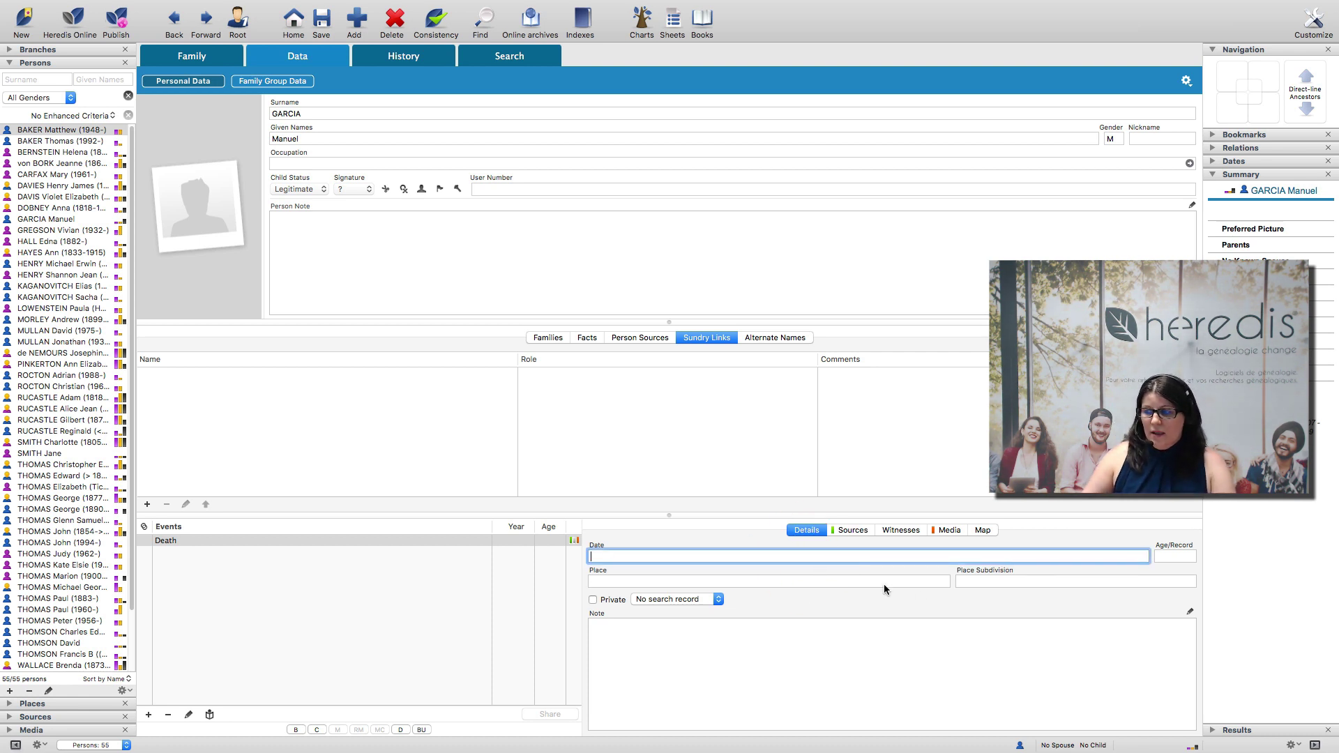
left_click(593, 582)
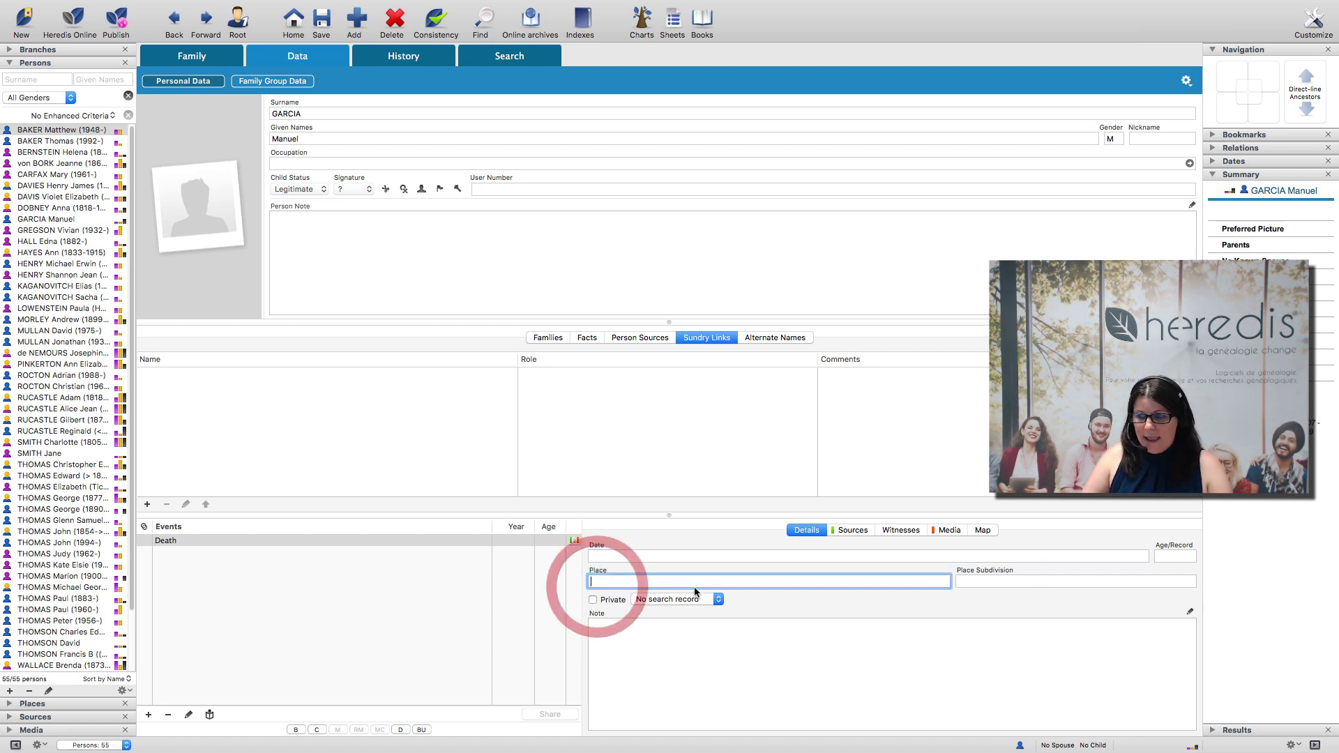
left_click(854, 531)
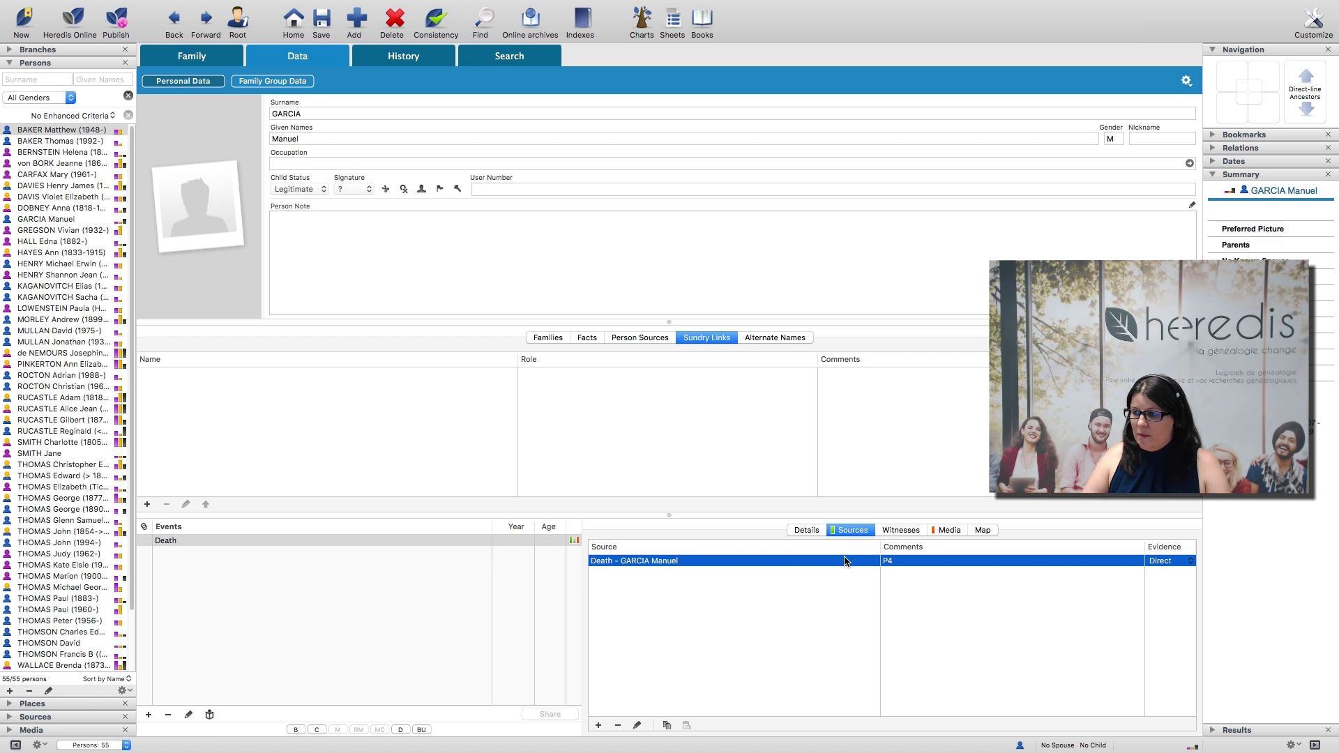
left_click(885, 531)
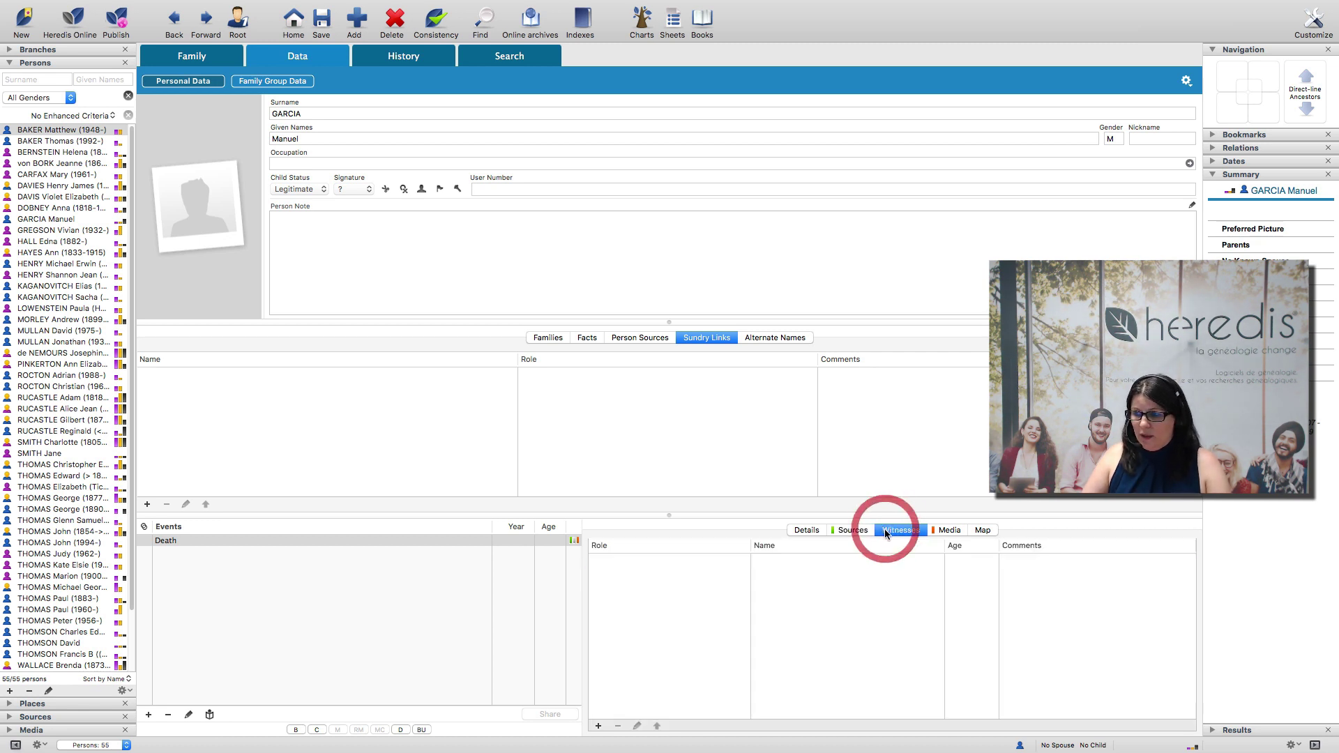
left_click(947, 530)
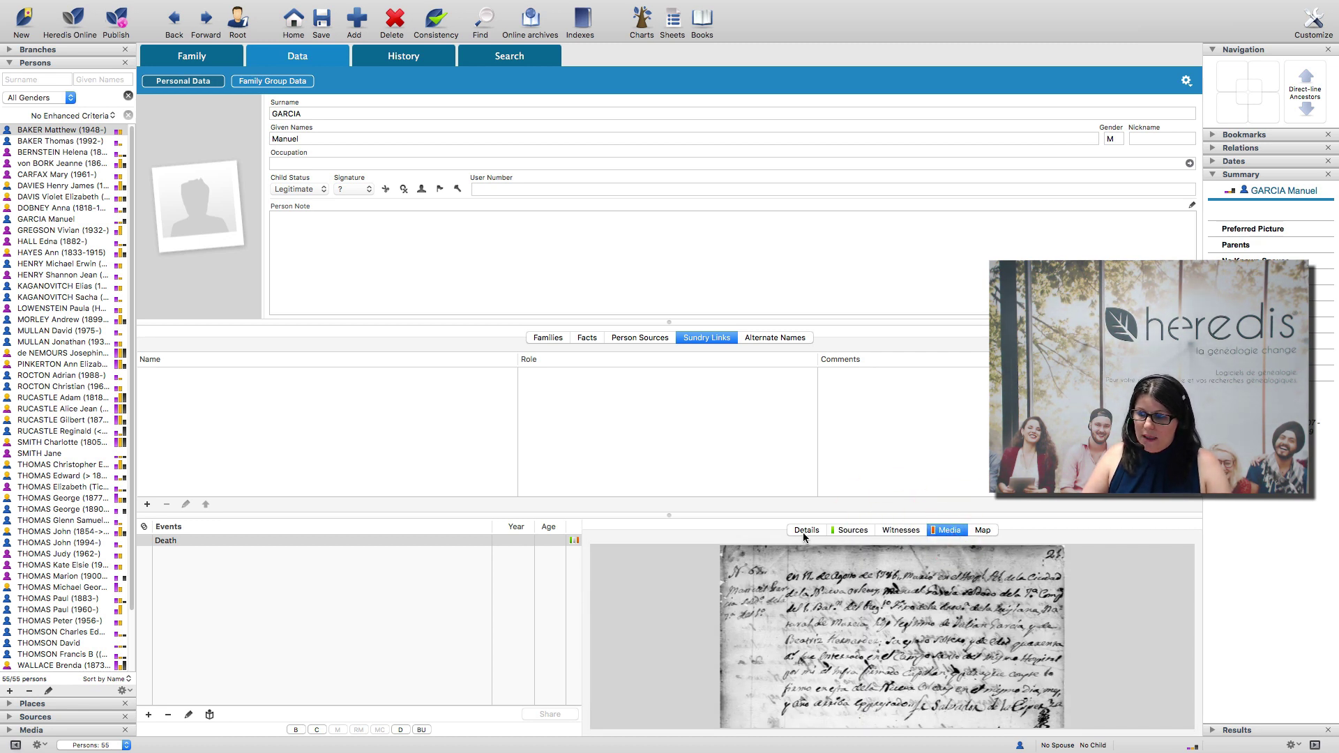
left_click(804, 530)
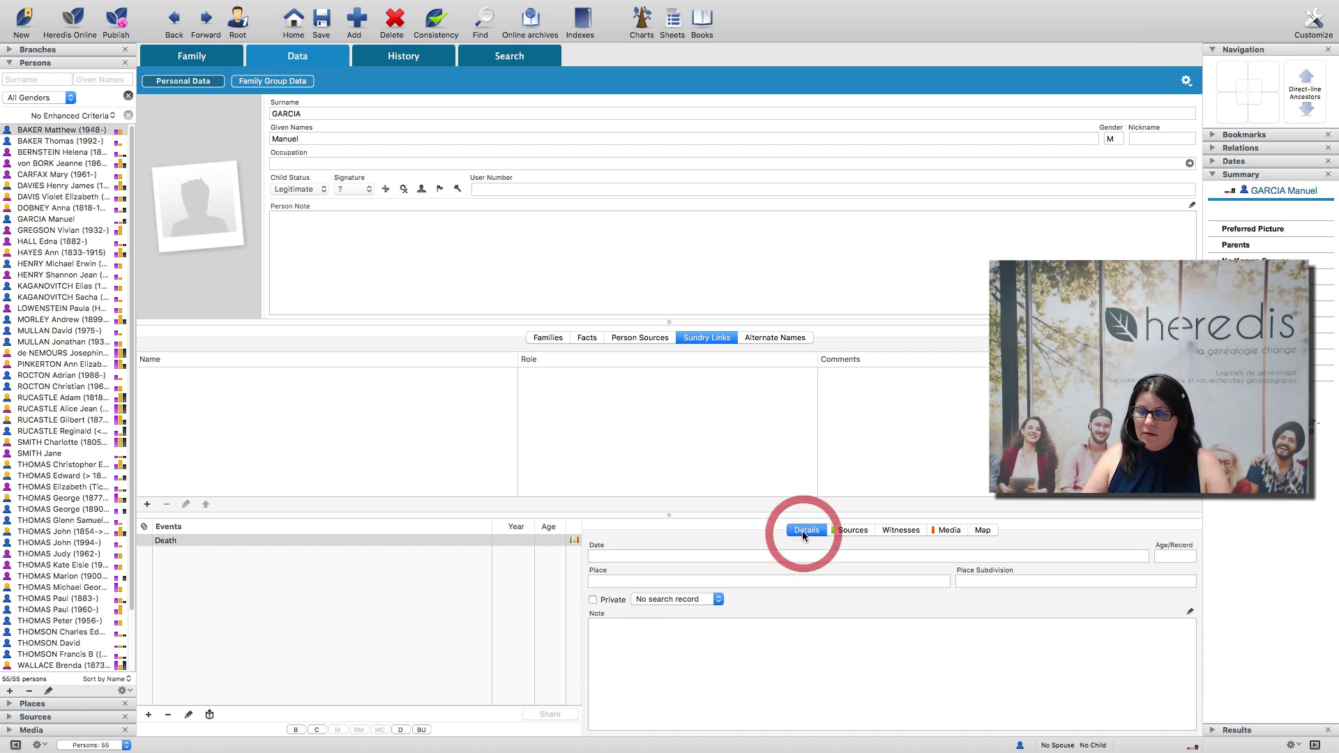
Step: Return to the online archives, close the record image page and bookmark the Online Sacramental Records website
left_click(531, 19)
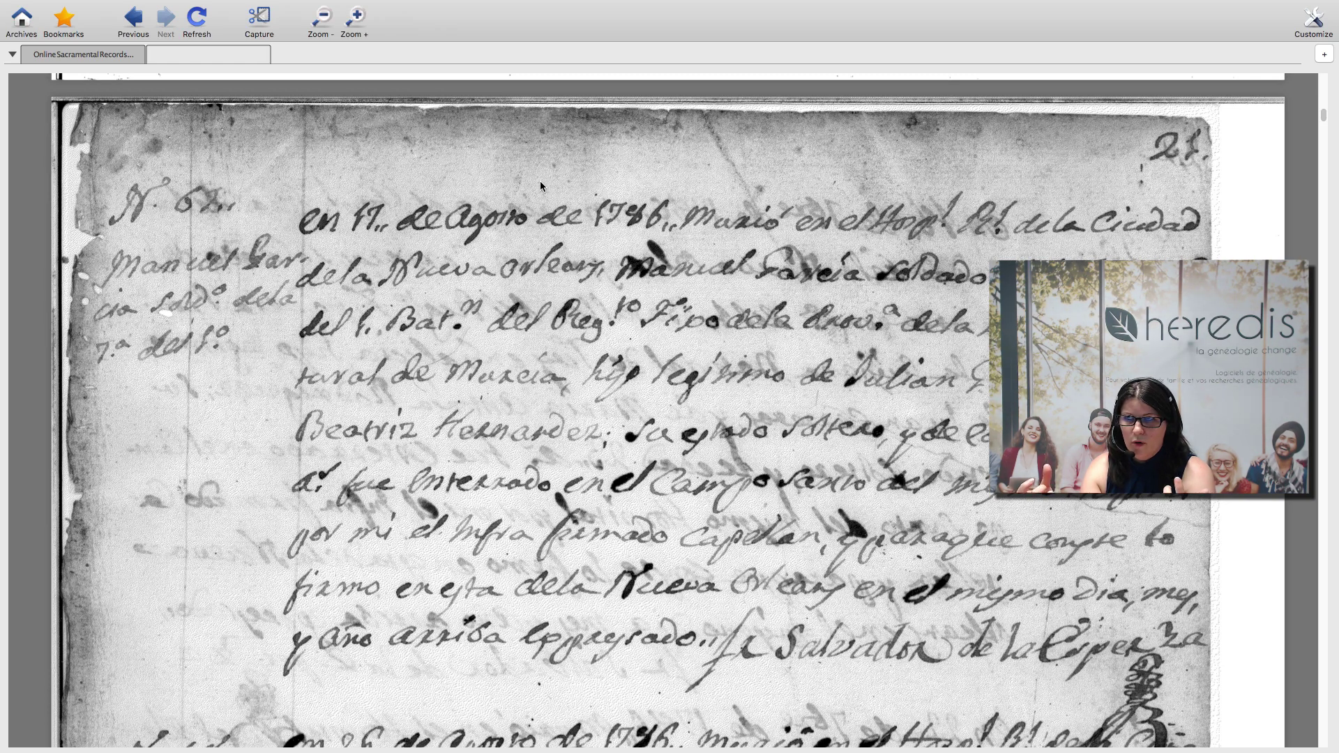
left_click(154, 54)
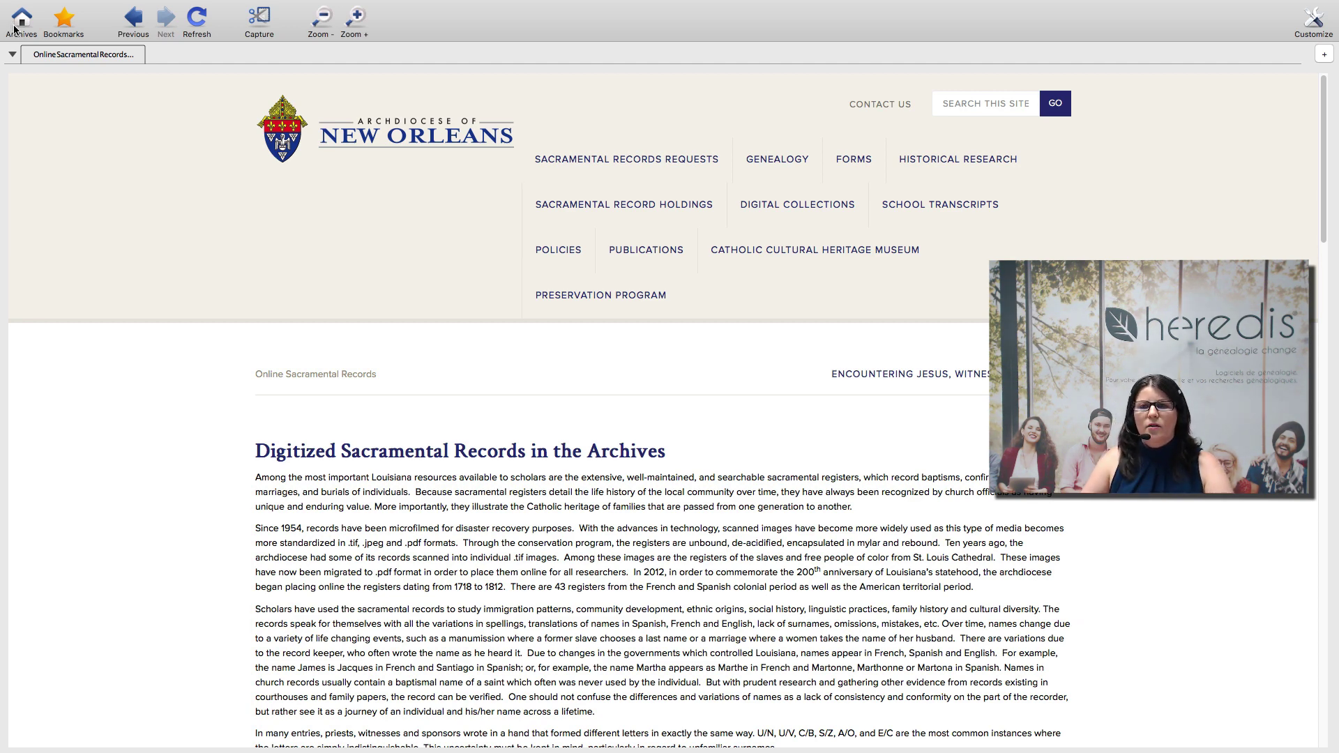
left_click(63, 25)
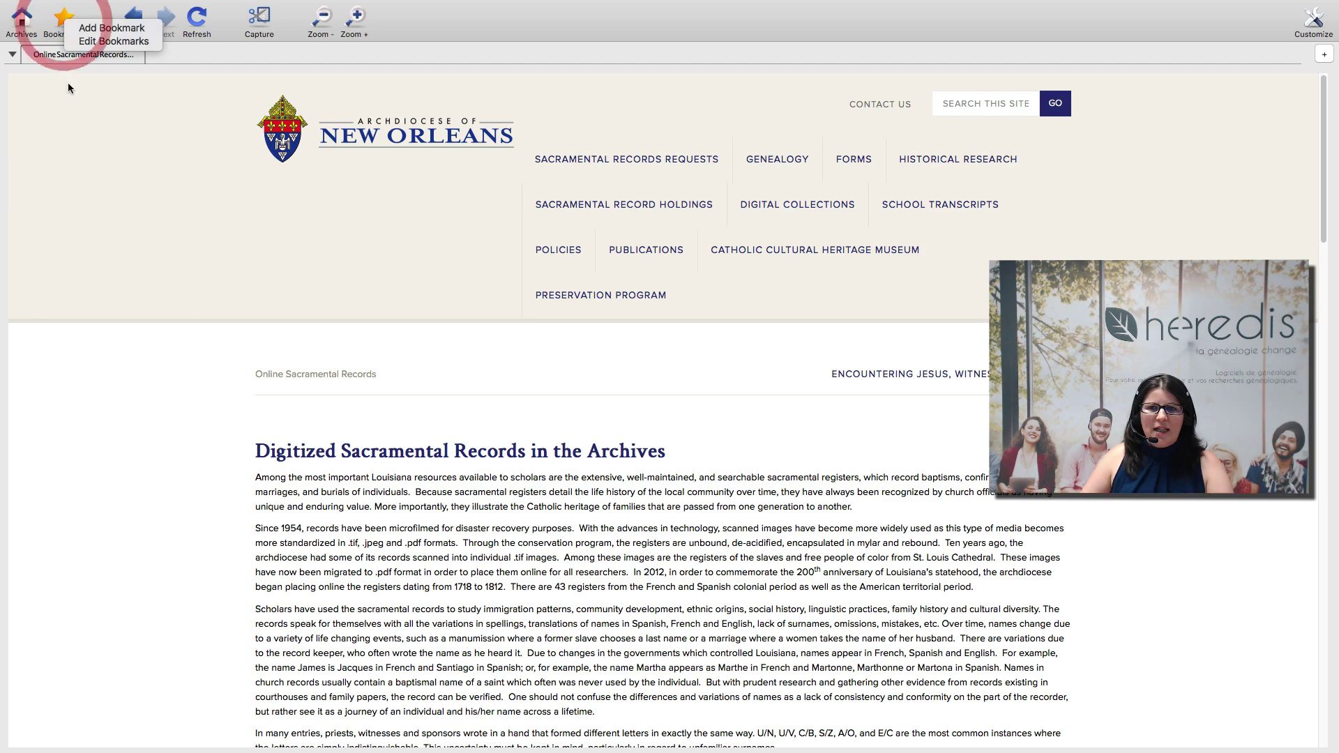
left_click(97, 29)
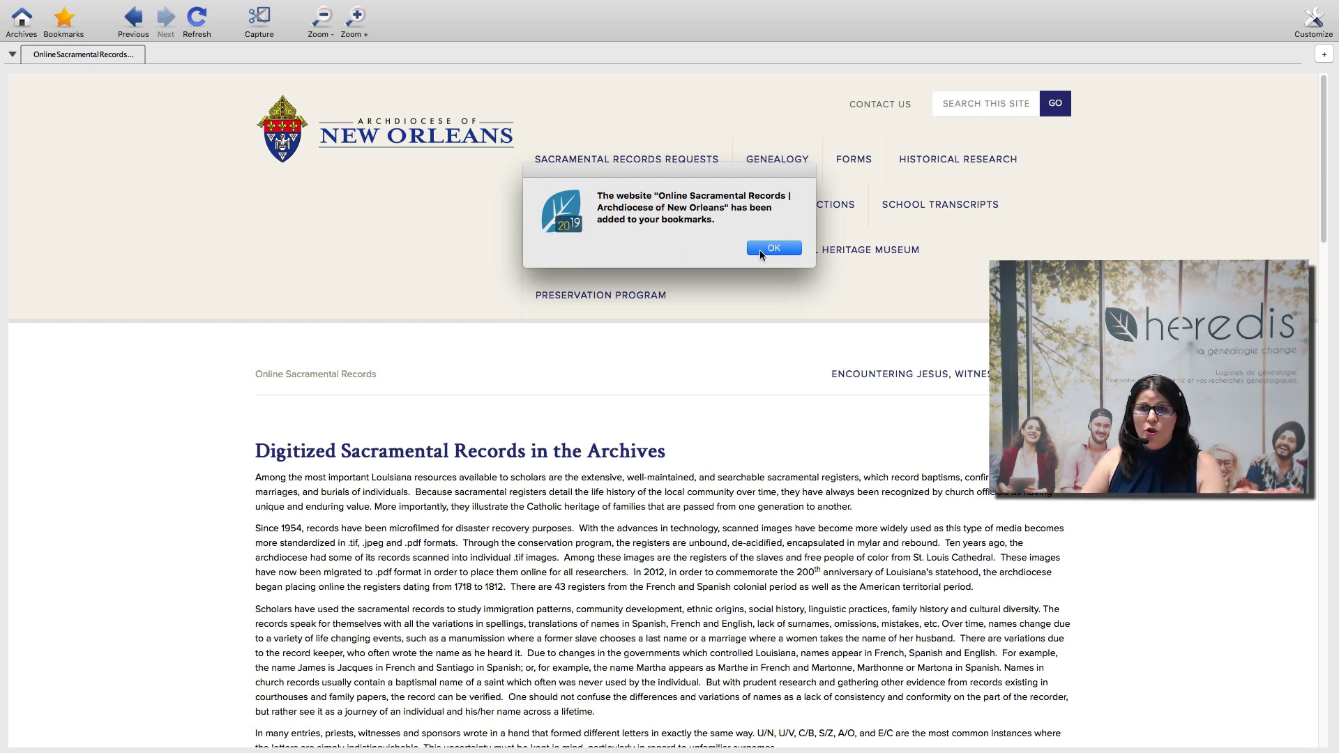
left_click(760, 249)
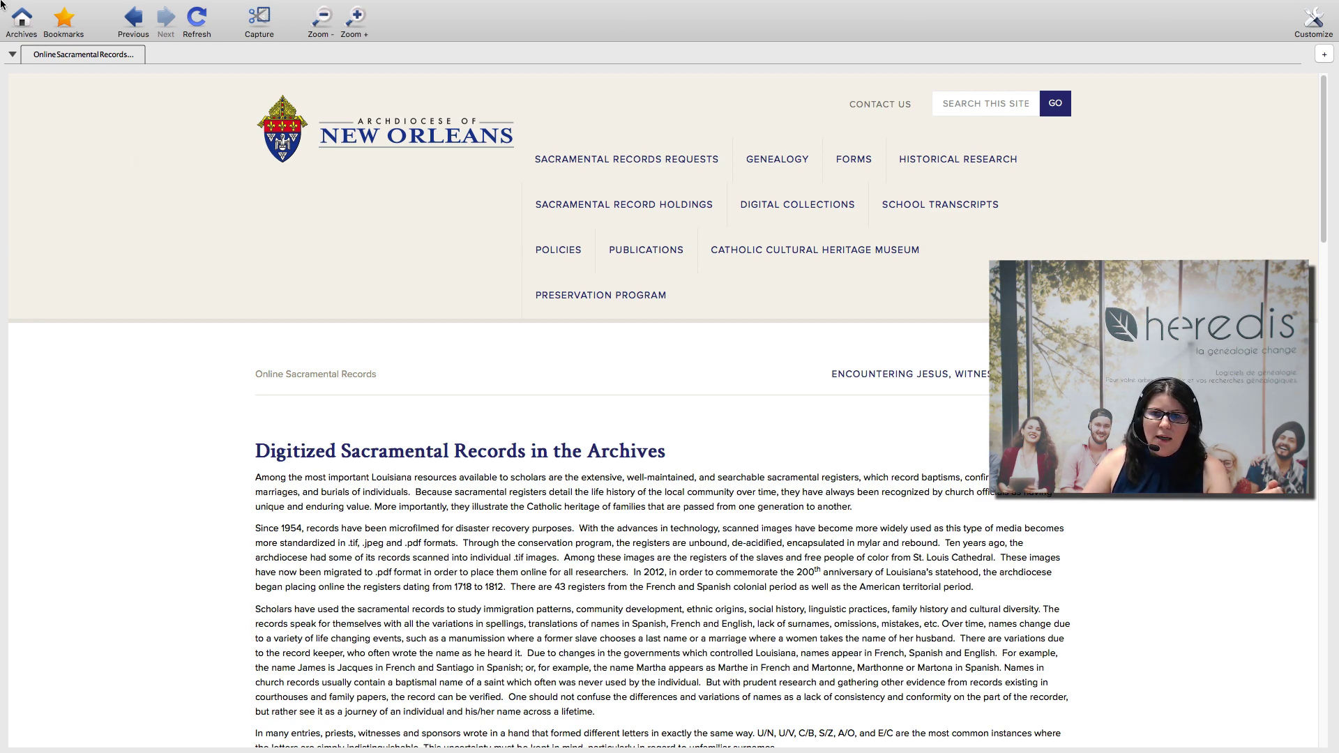
Step: Switch between the person's data and the online archives, view the list of archives by country, and return to the person's data
mouse_move(45, 1)
left_click(11, 24)
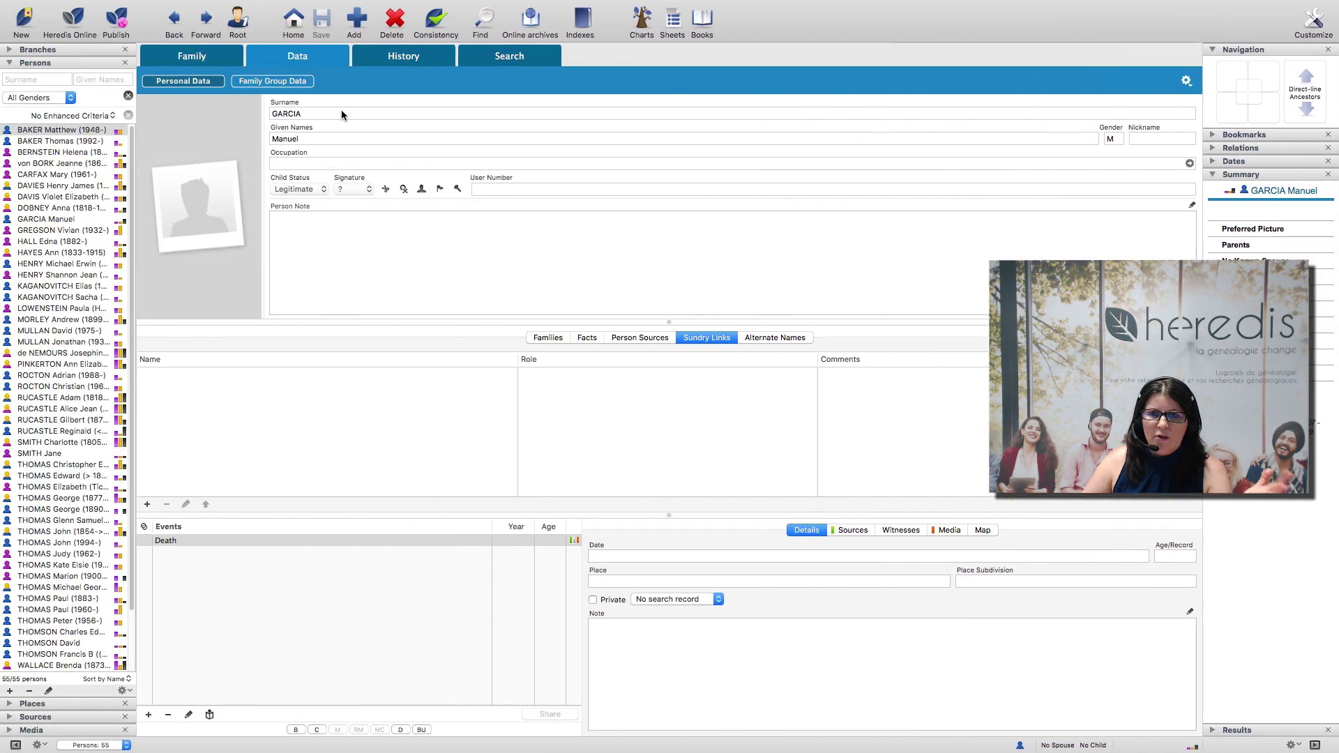
left_click(531, 21)
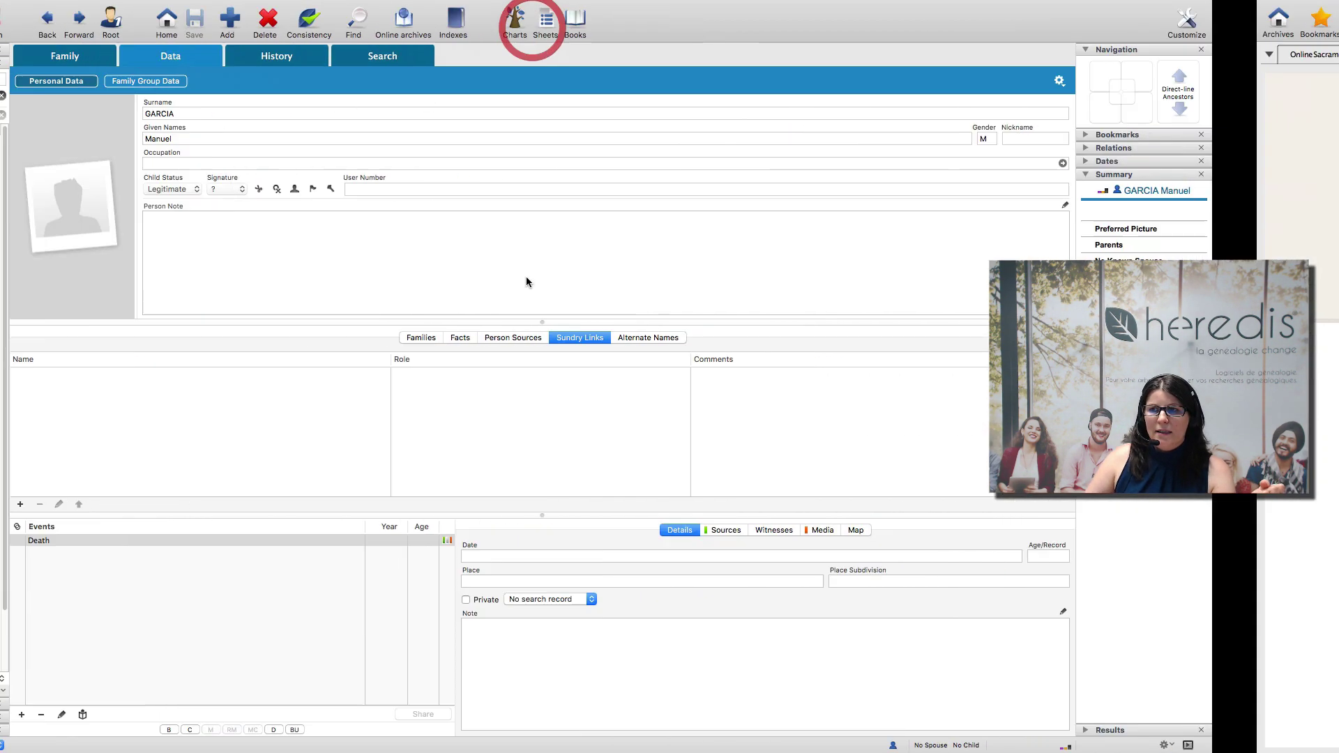
left_click(27, 56)
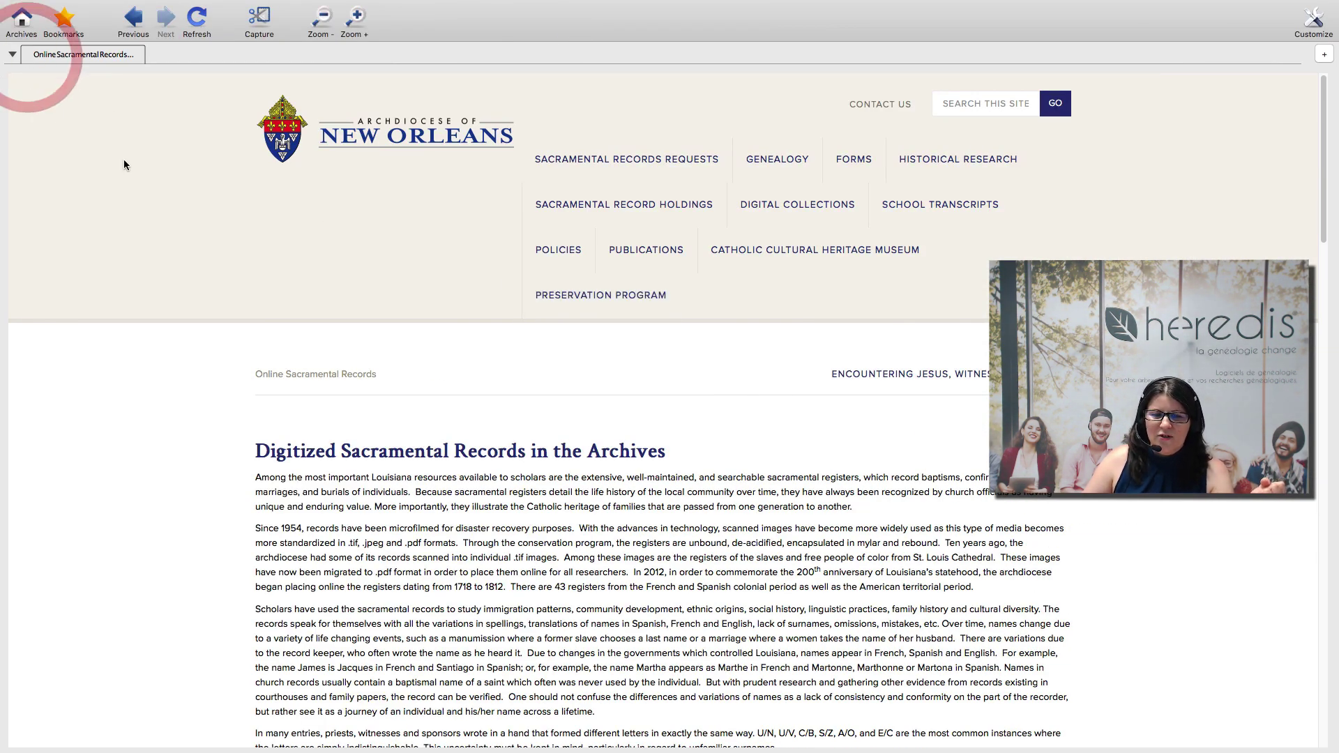
left_click(27, 56)
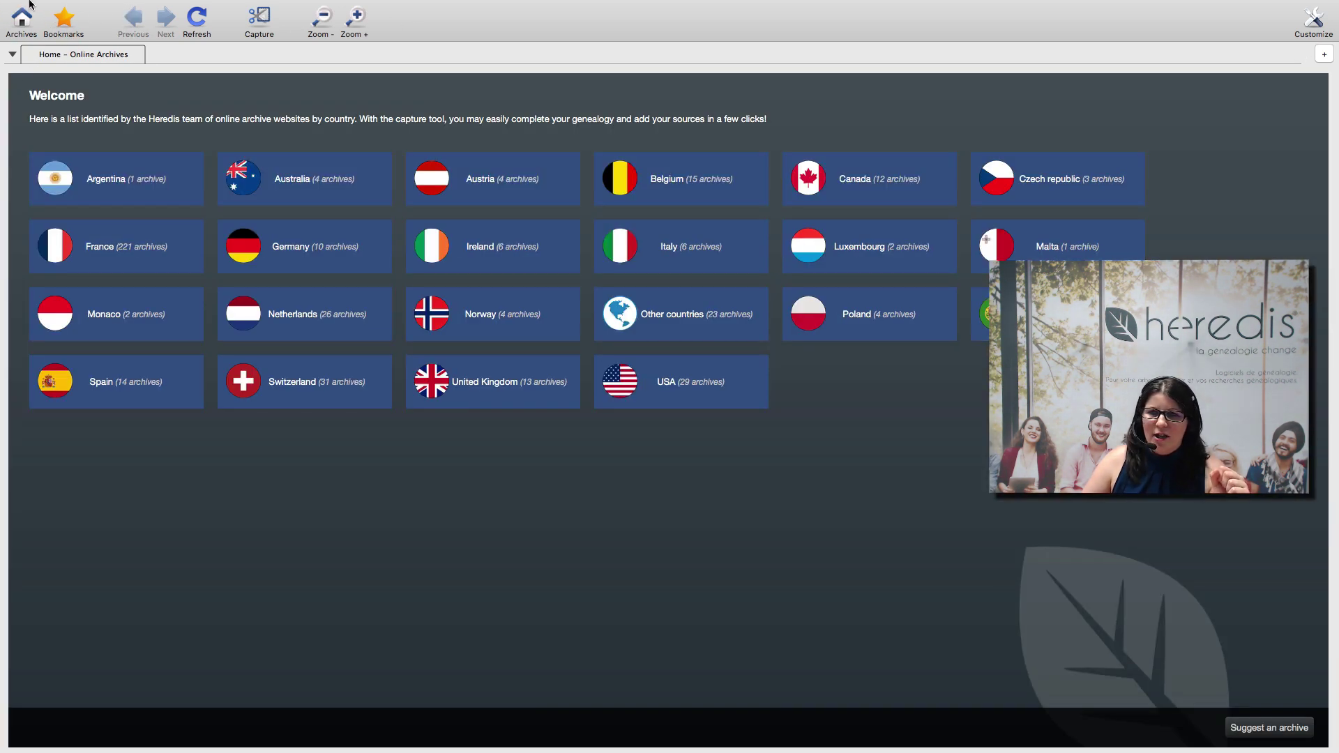
left_click(10, 24)
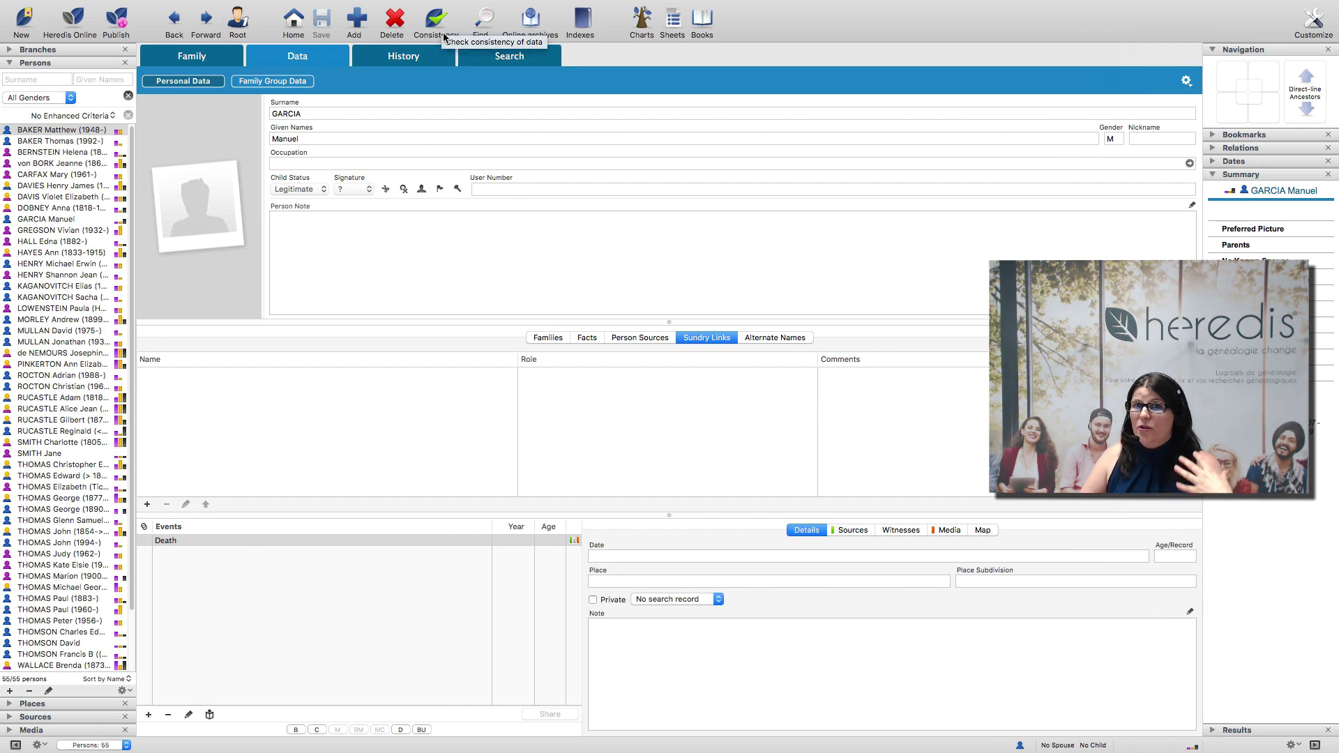
Step: Open the bookmarked Online Sacramental Records website of the Archdiocese of New Orleans in the online archives
left_click(530, 22)
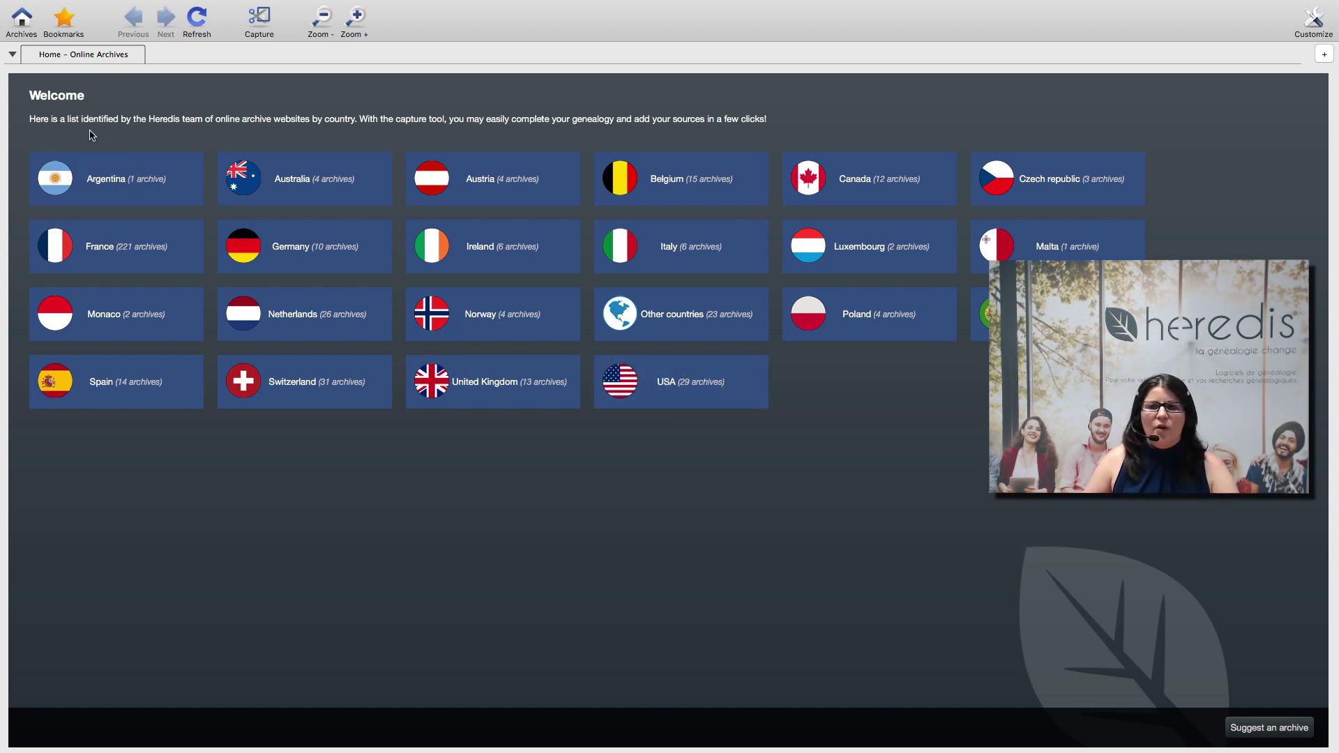
left_click(65, 20)
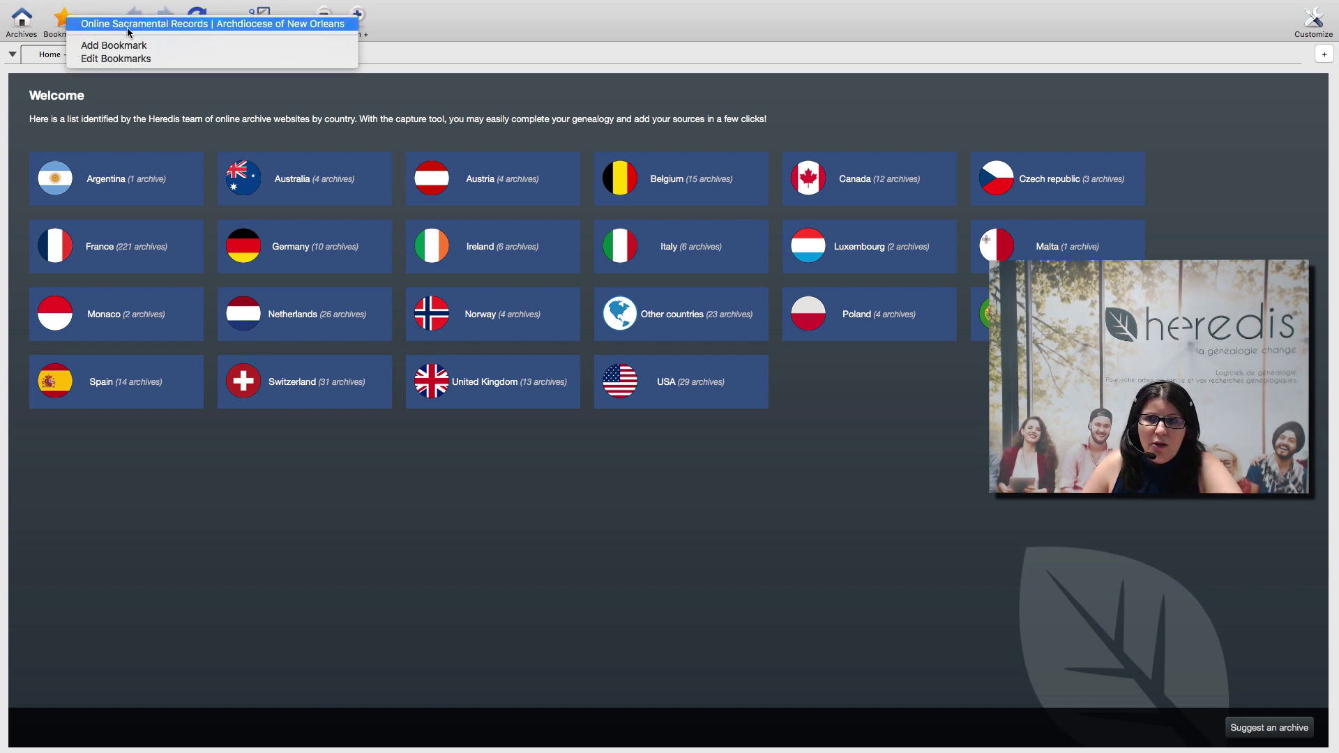
left_click(213, 28)
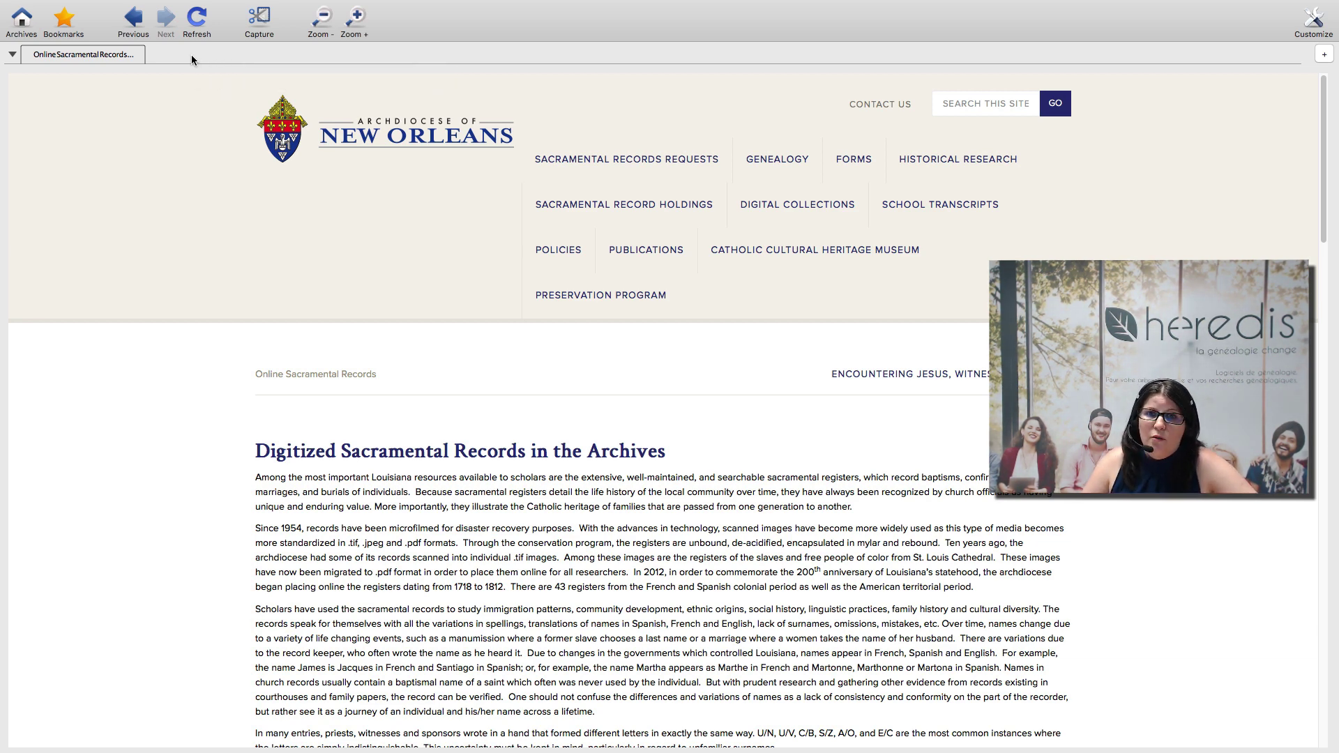
Step: Rename the website's bookmark as "Archdiocese of New Orleans - Sacramental Records" and open the site from it
left_click(62, 17)
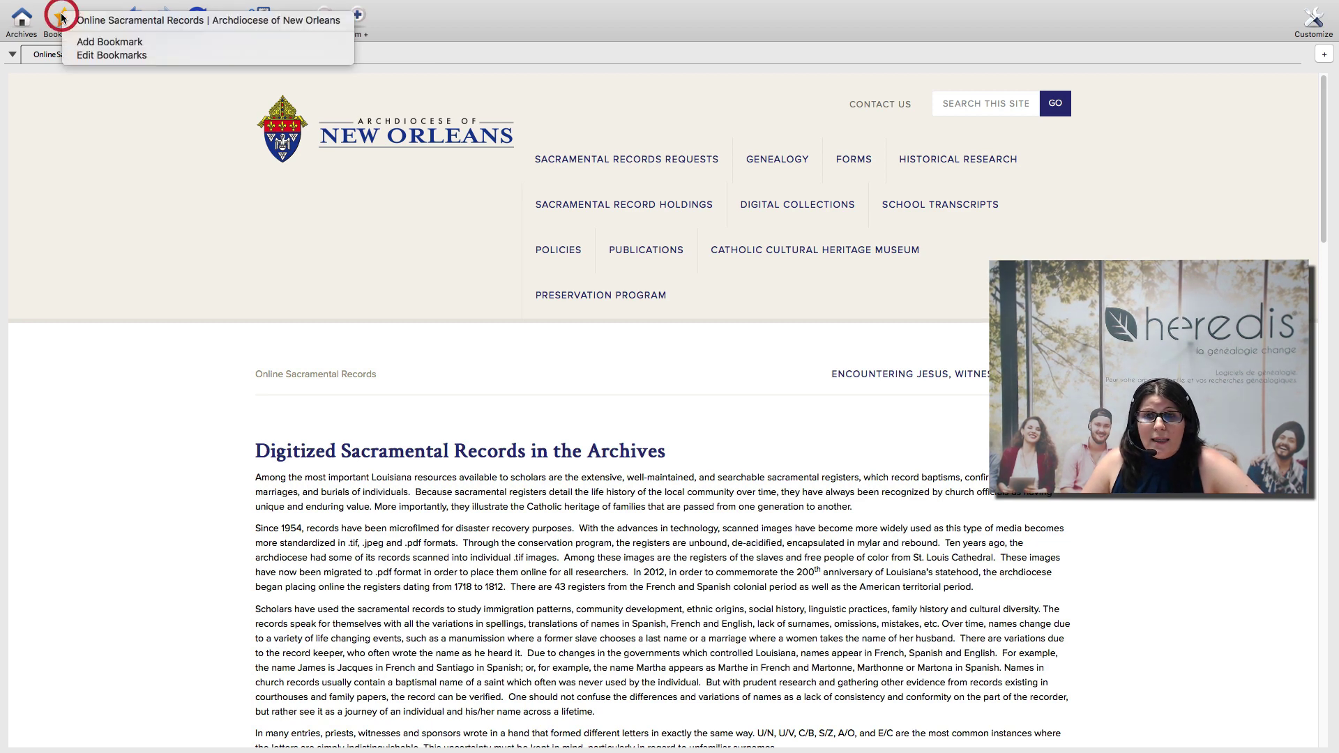
left_click(86, 56)
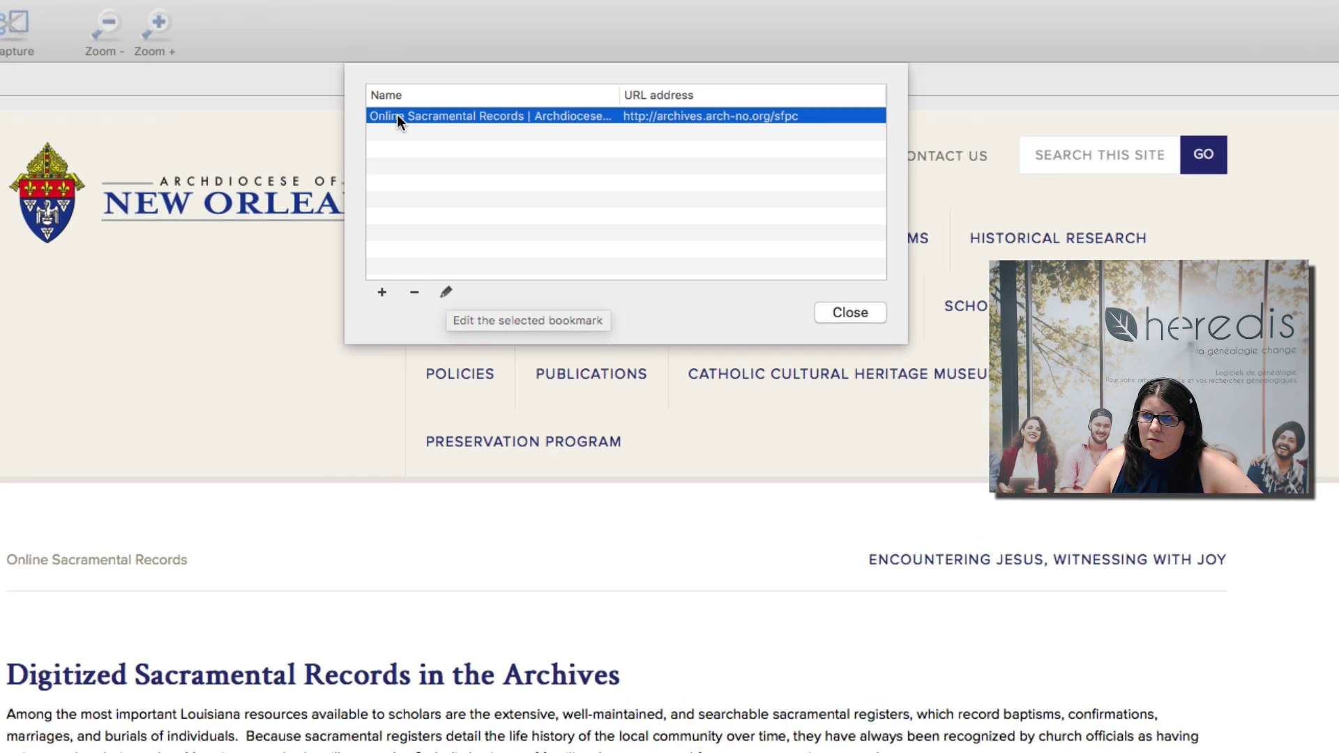
left_click(572, 77)
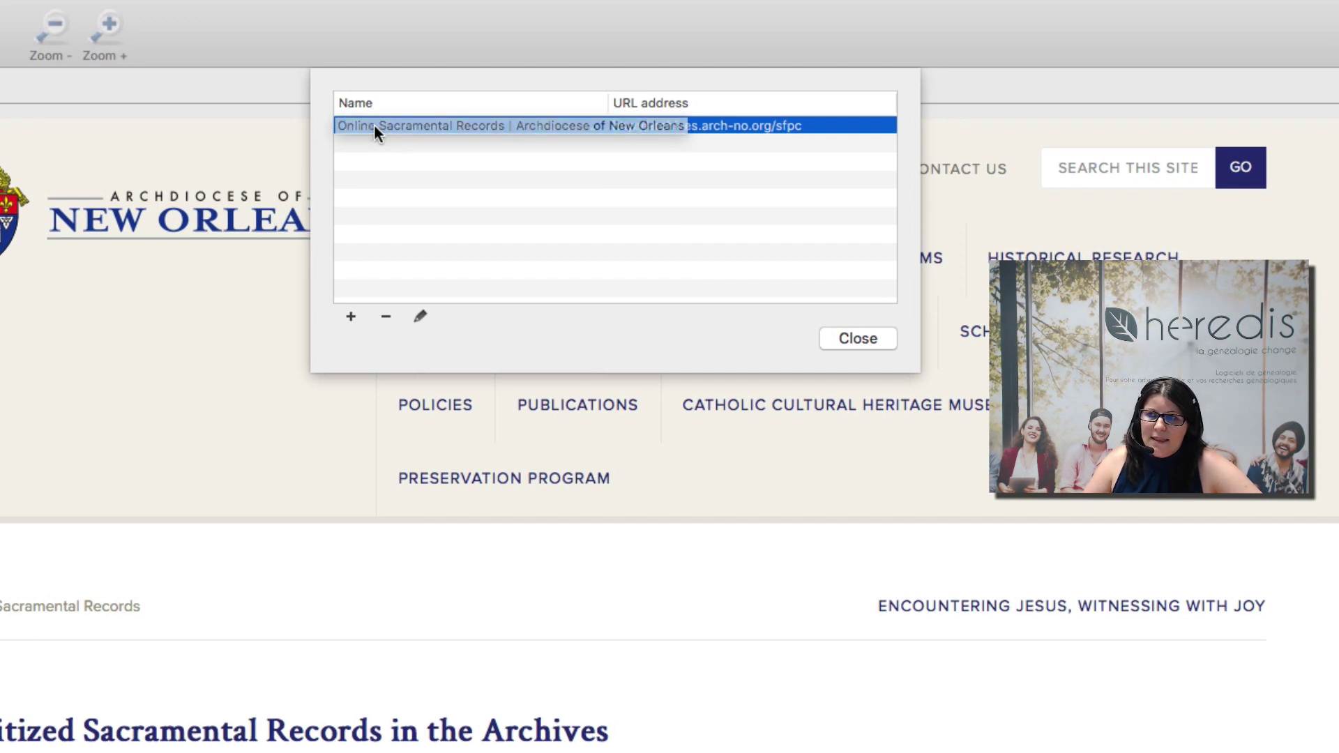
left_click(420, 316)
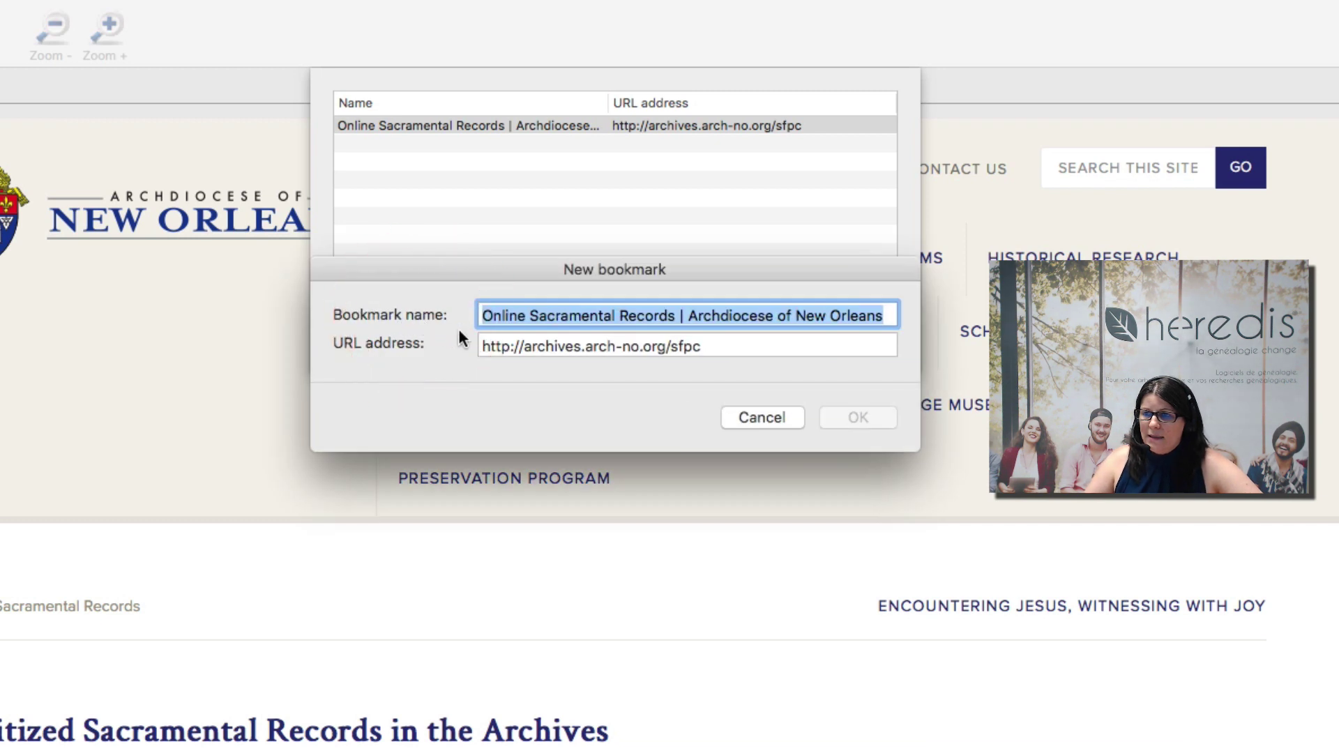
left_click_drag(683, 316, 312, 313)
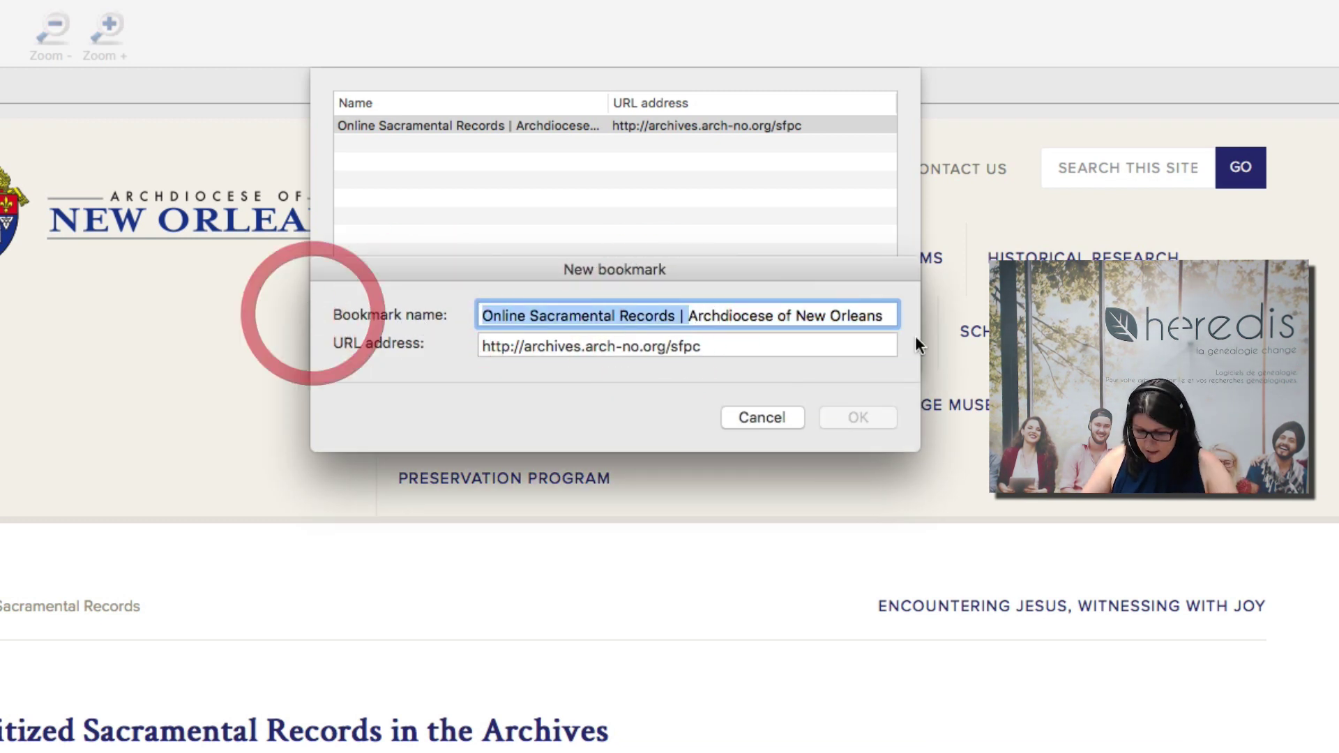
key("BackSpace")
left_click(807, 317)
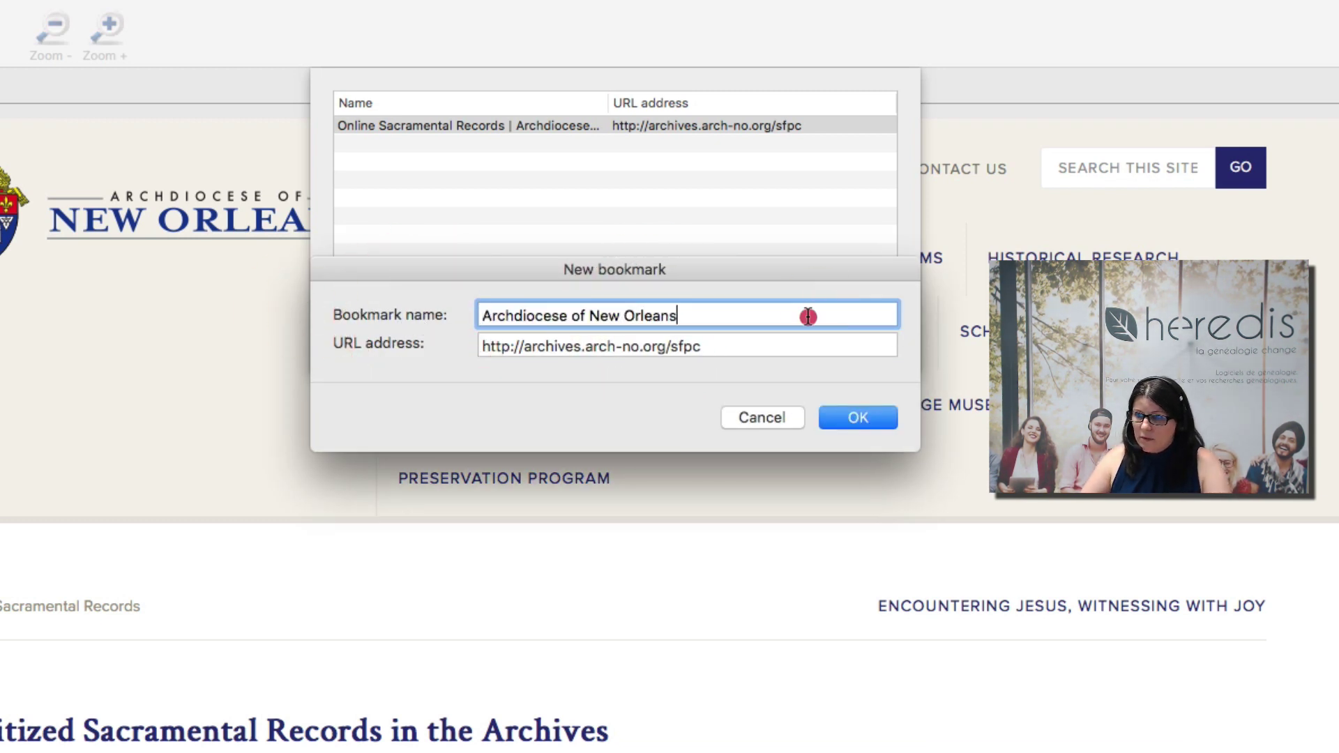
type("-")
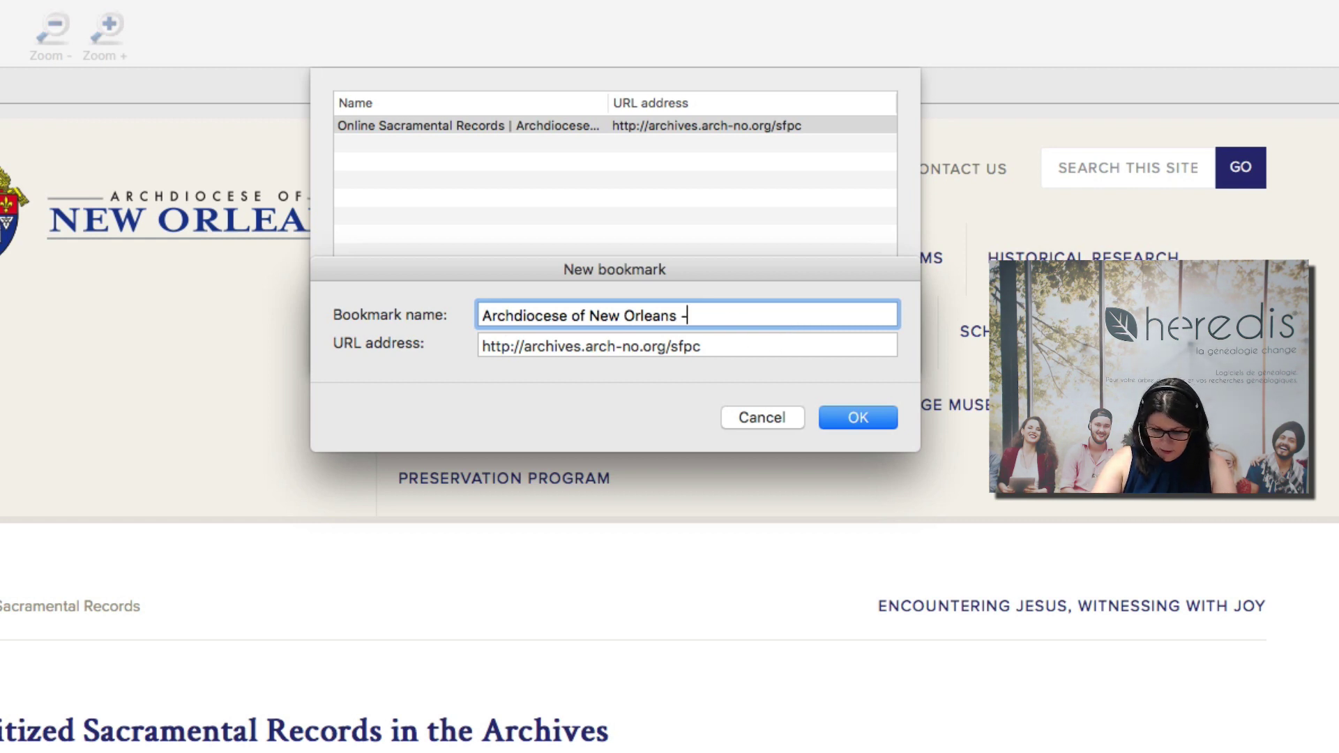
type(" Sacramental R")
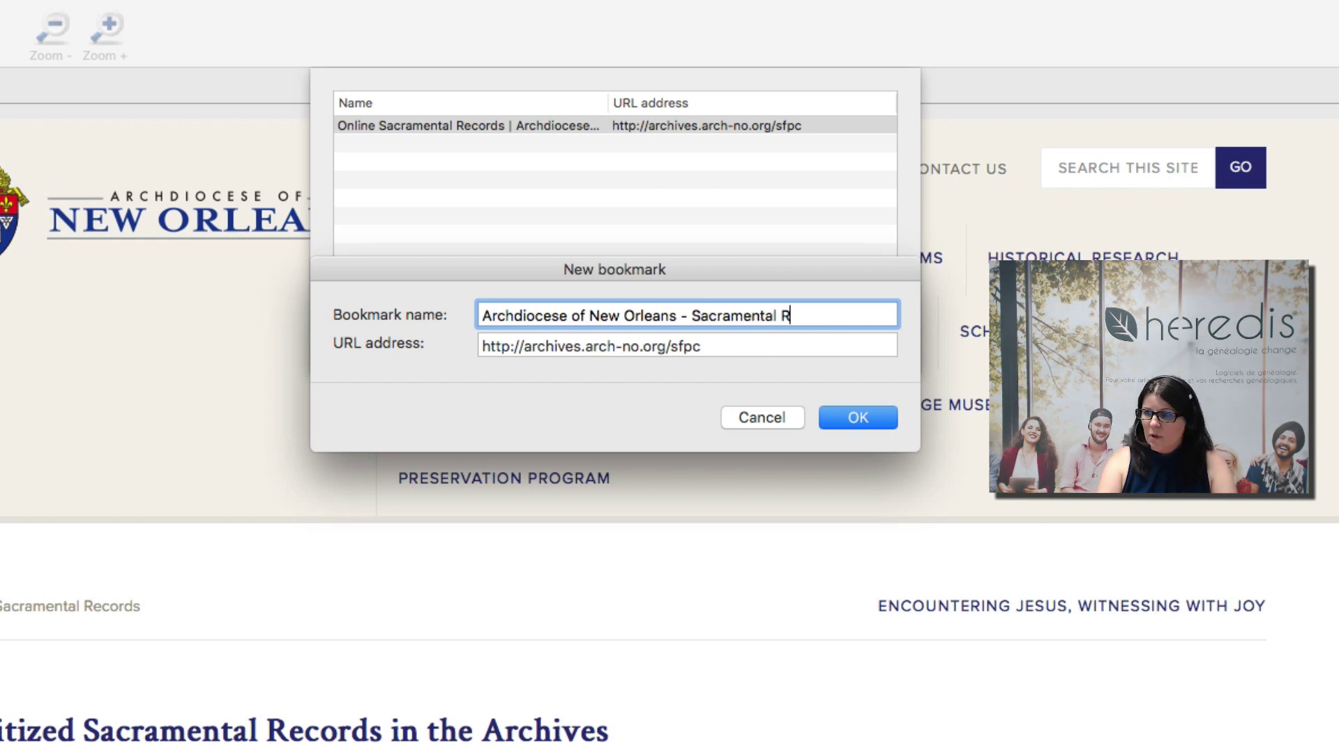
type("ecords")
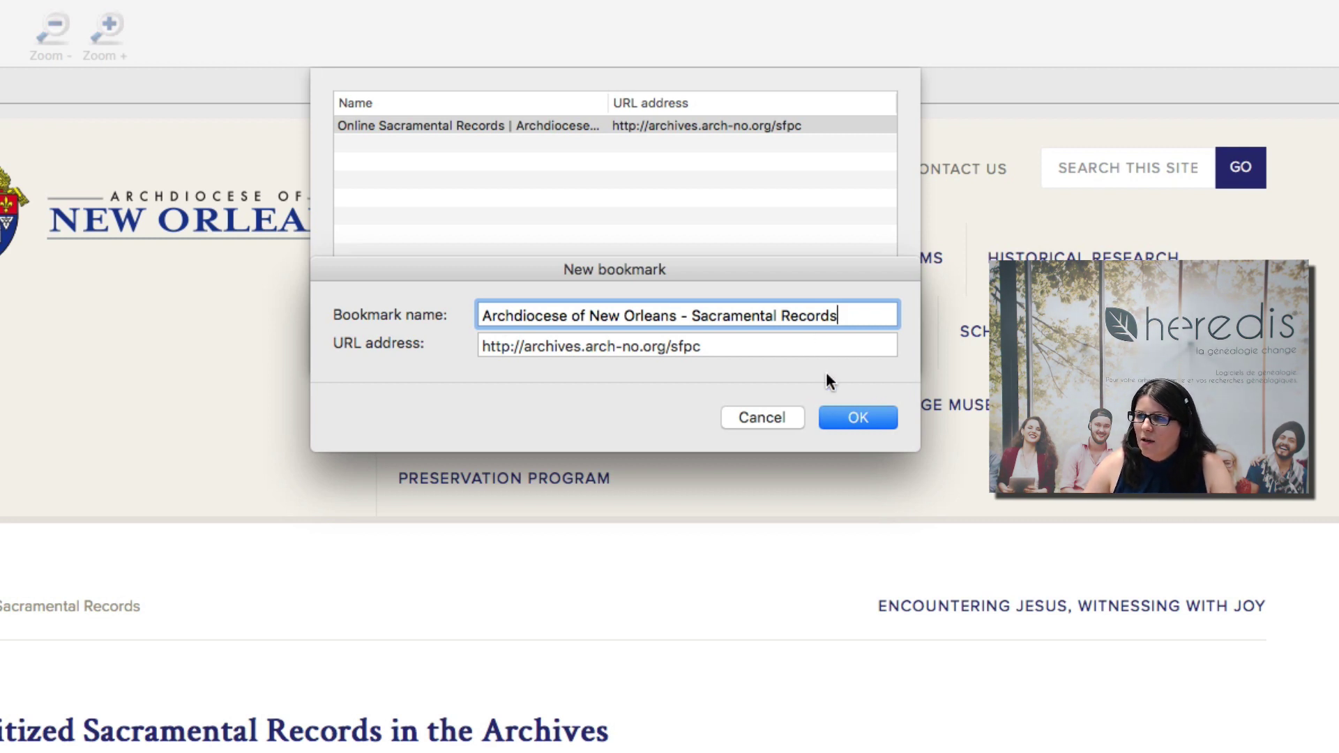
left_click(865, 417)
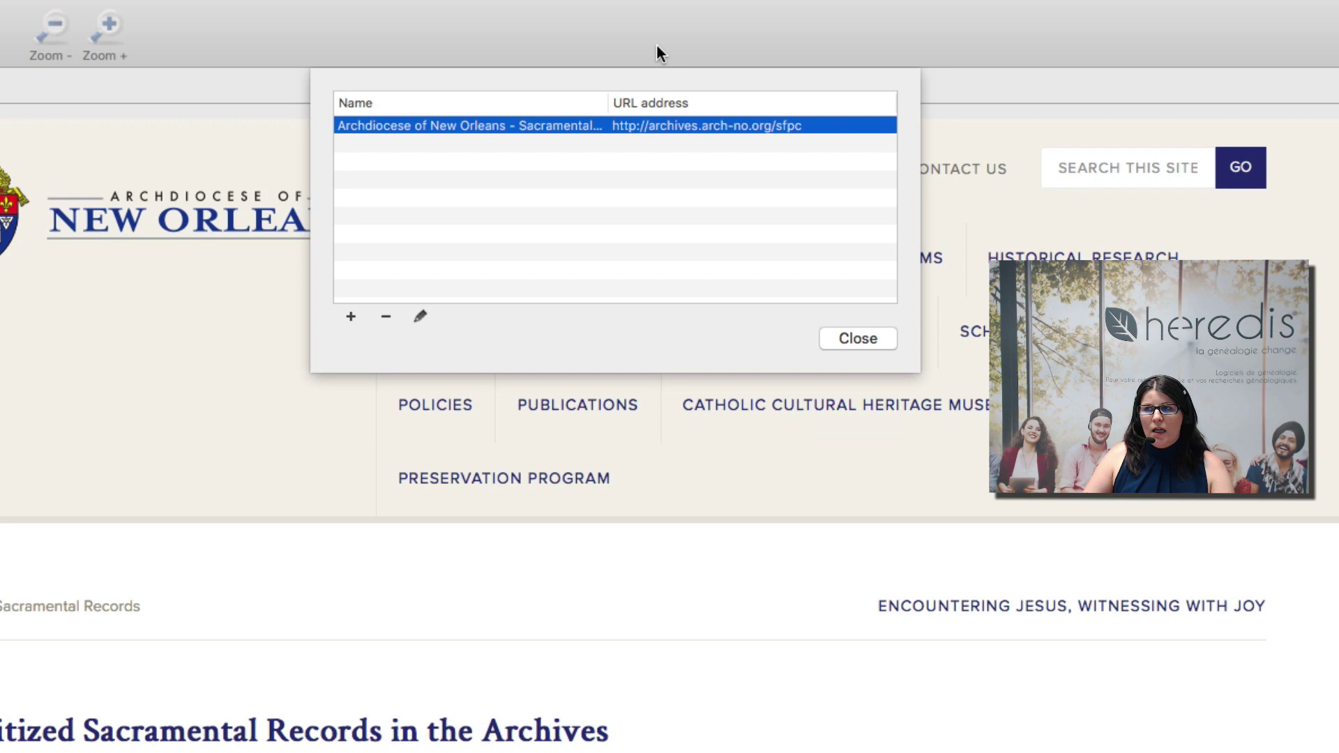
left_click(858, 339)
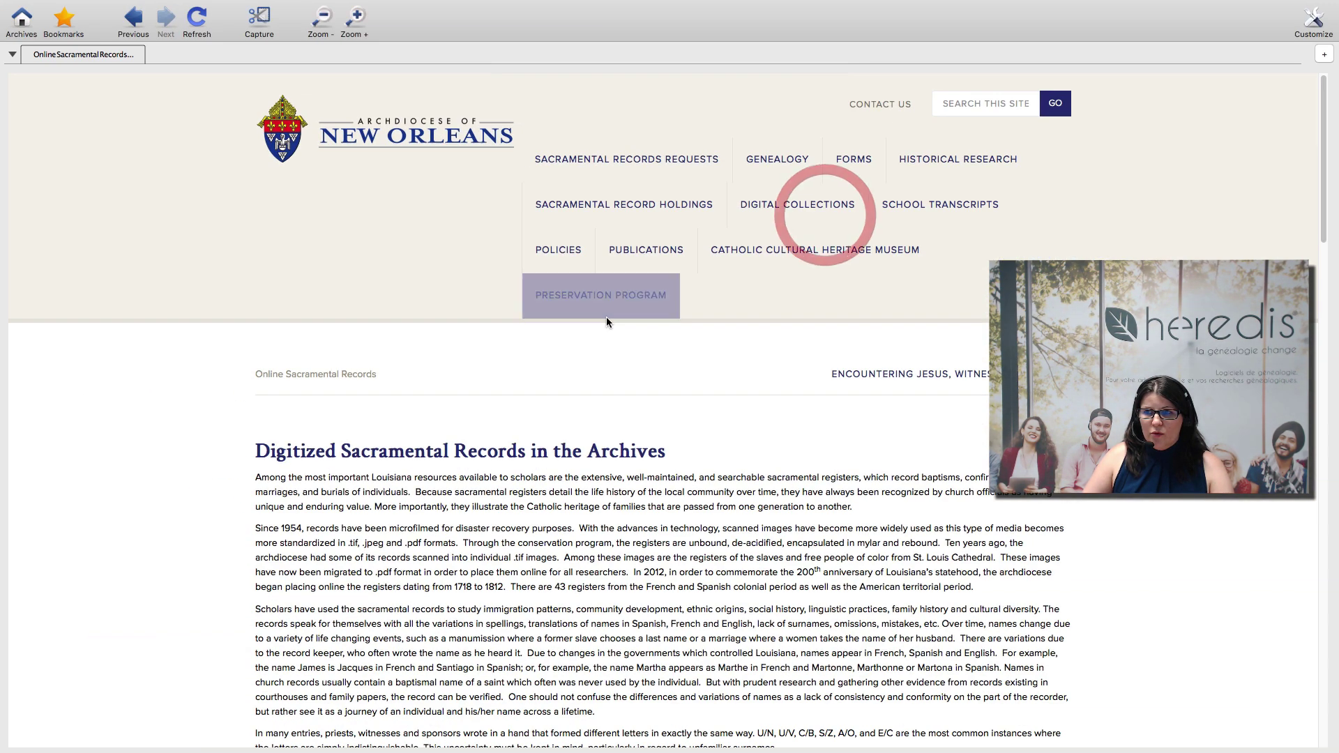
left_click(66, 28)
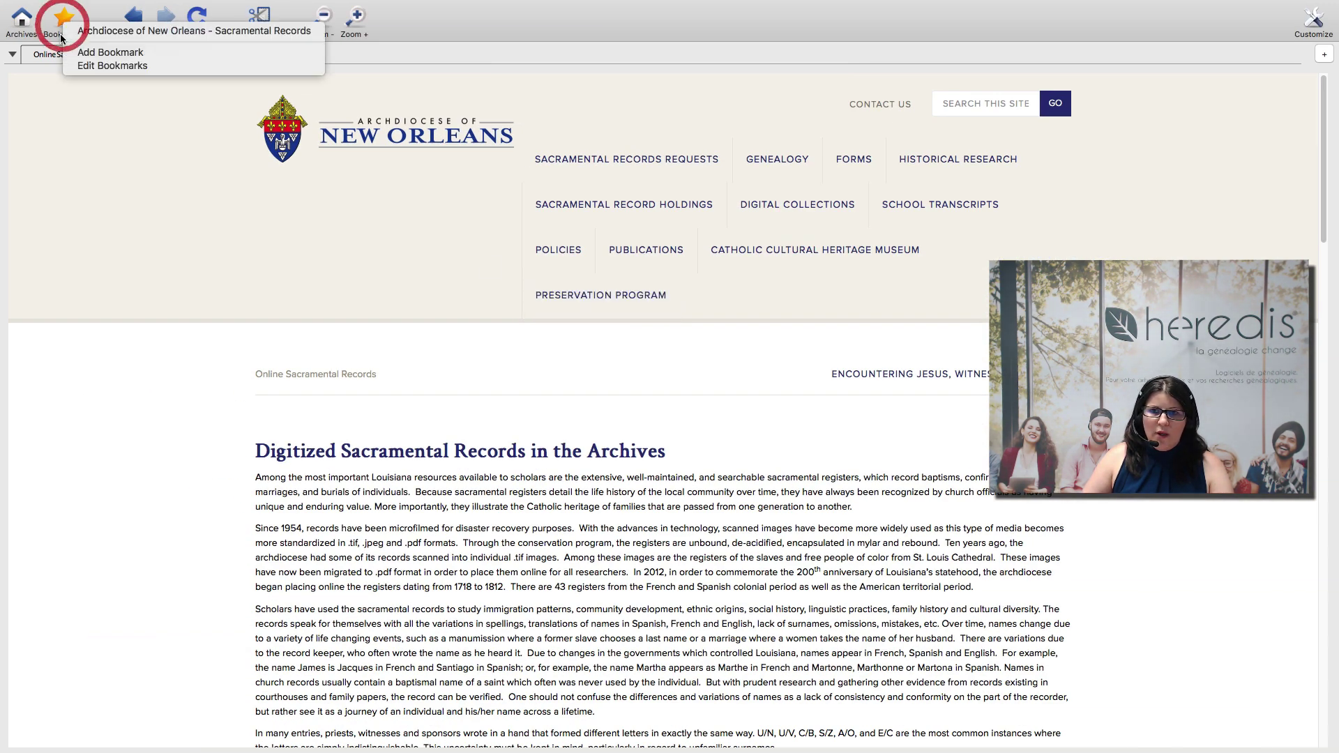
left_click(115, 32)
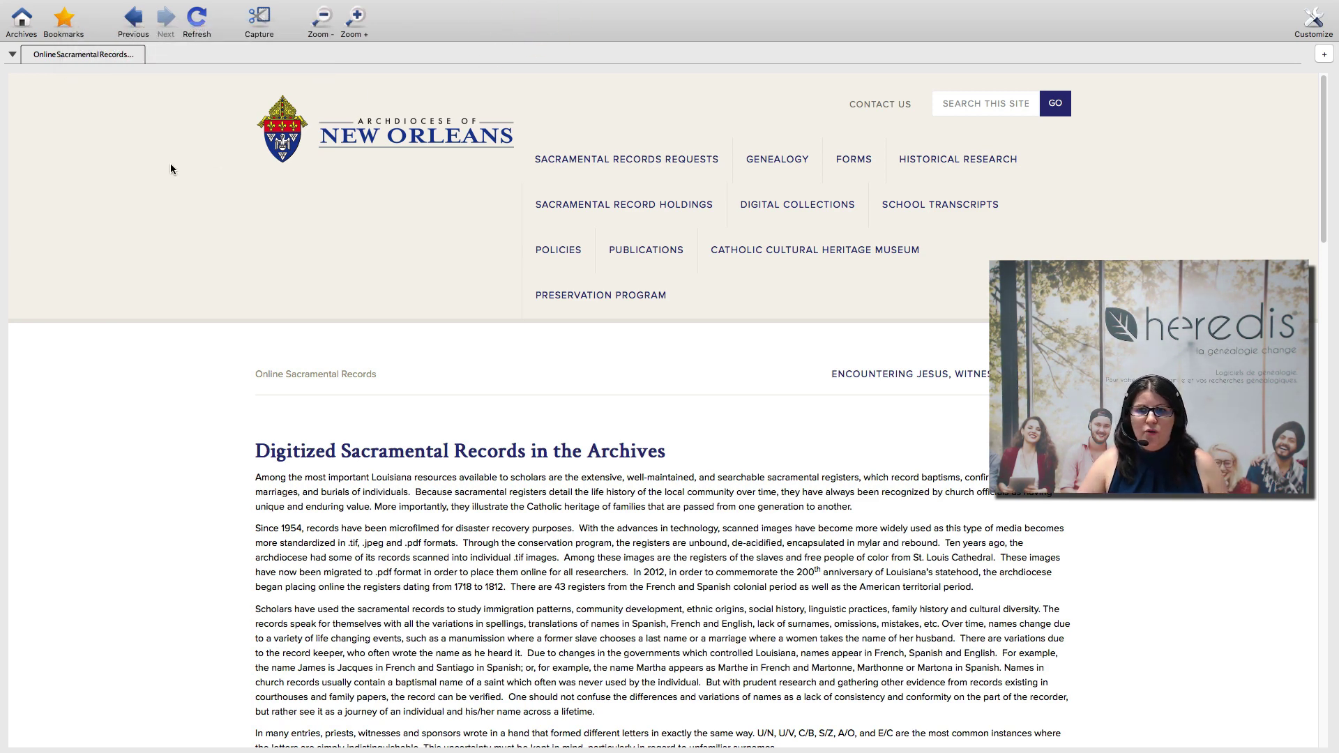
Step: Browse the archives under Other countries, view the International Comitee of the Red Cross site, and move back and forth between the pages
left_click(22, 20)
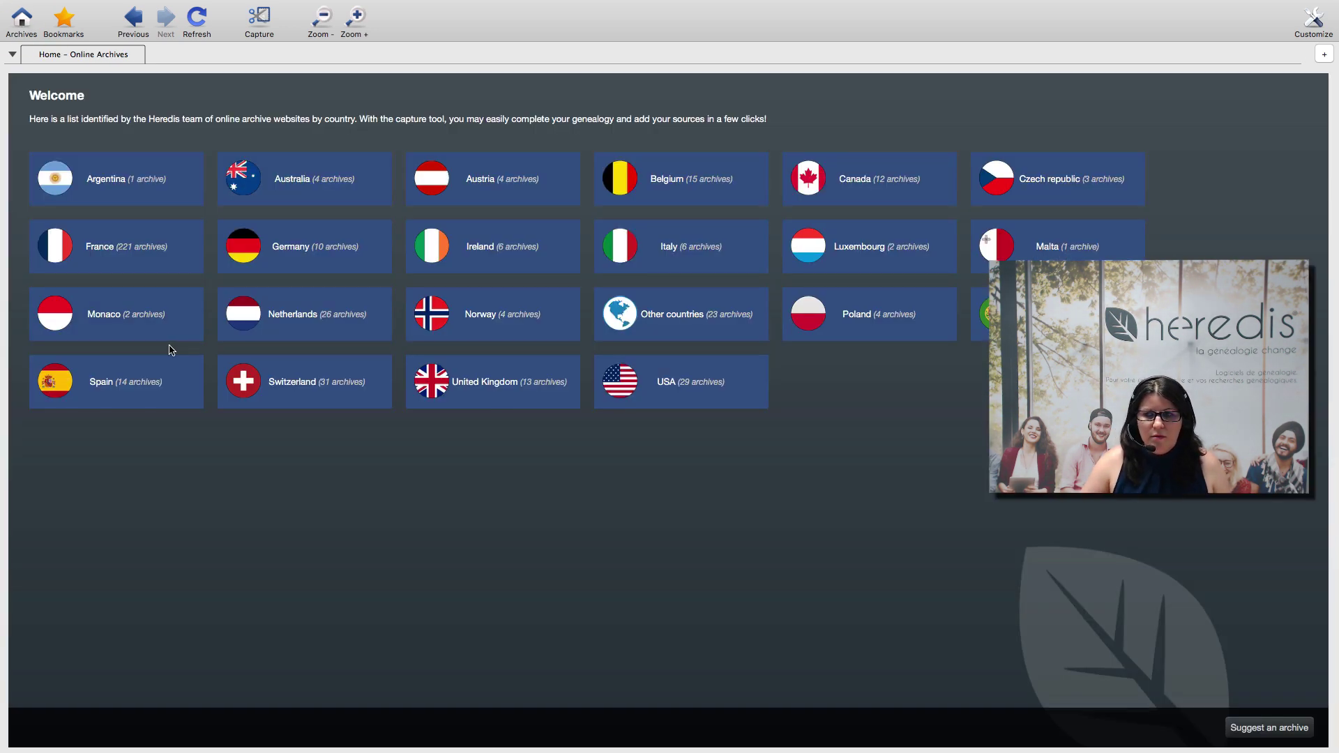
left_click(694, 322)
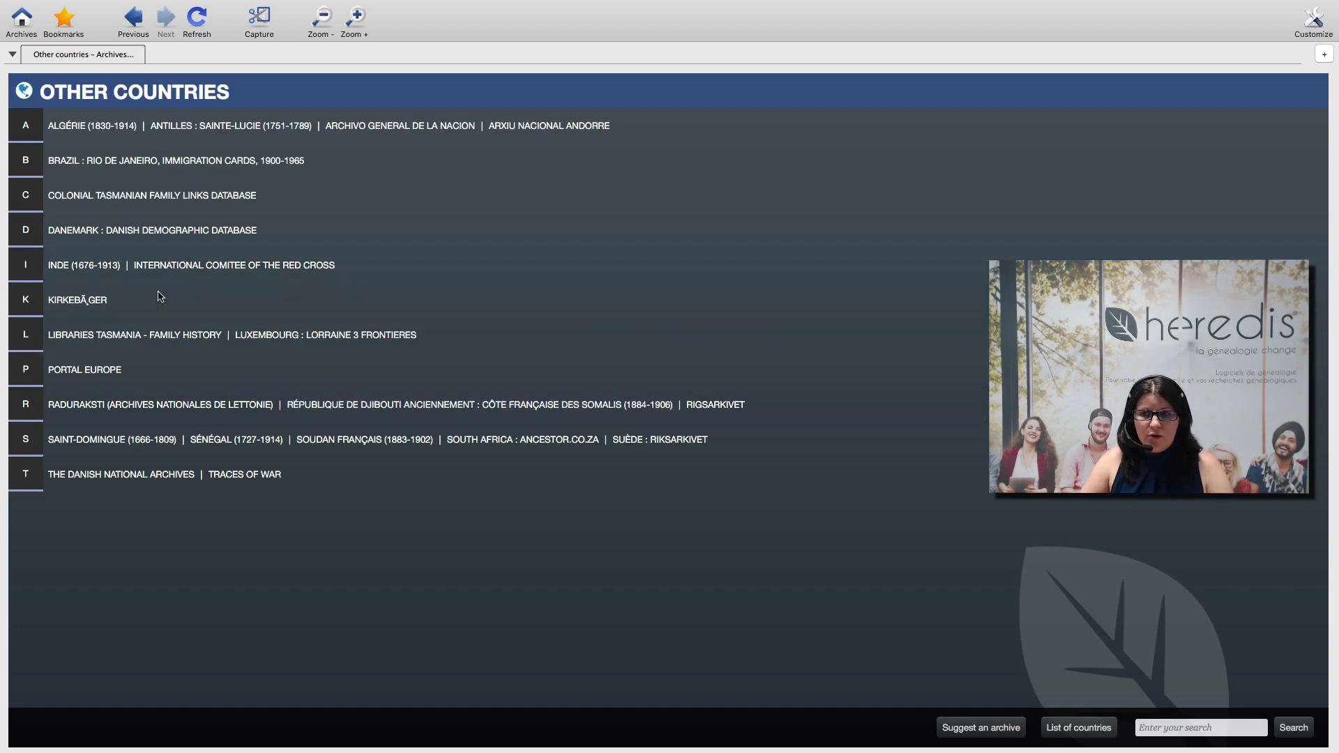
left_click(237, 268)
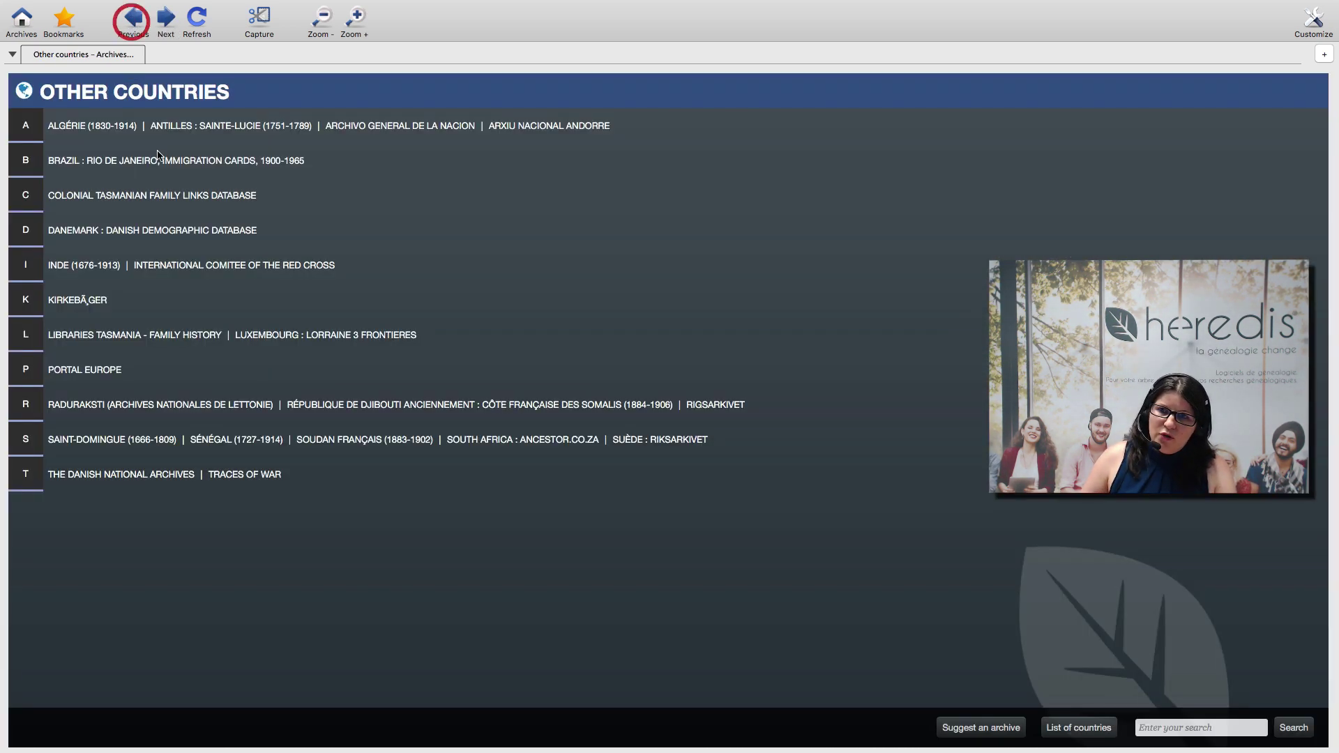
left_click(132, 25)
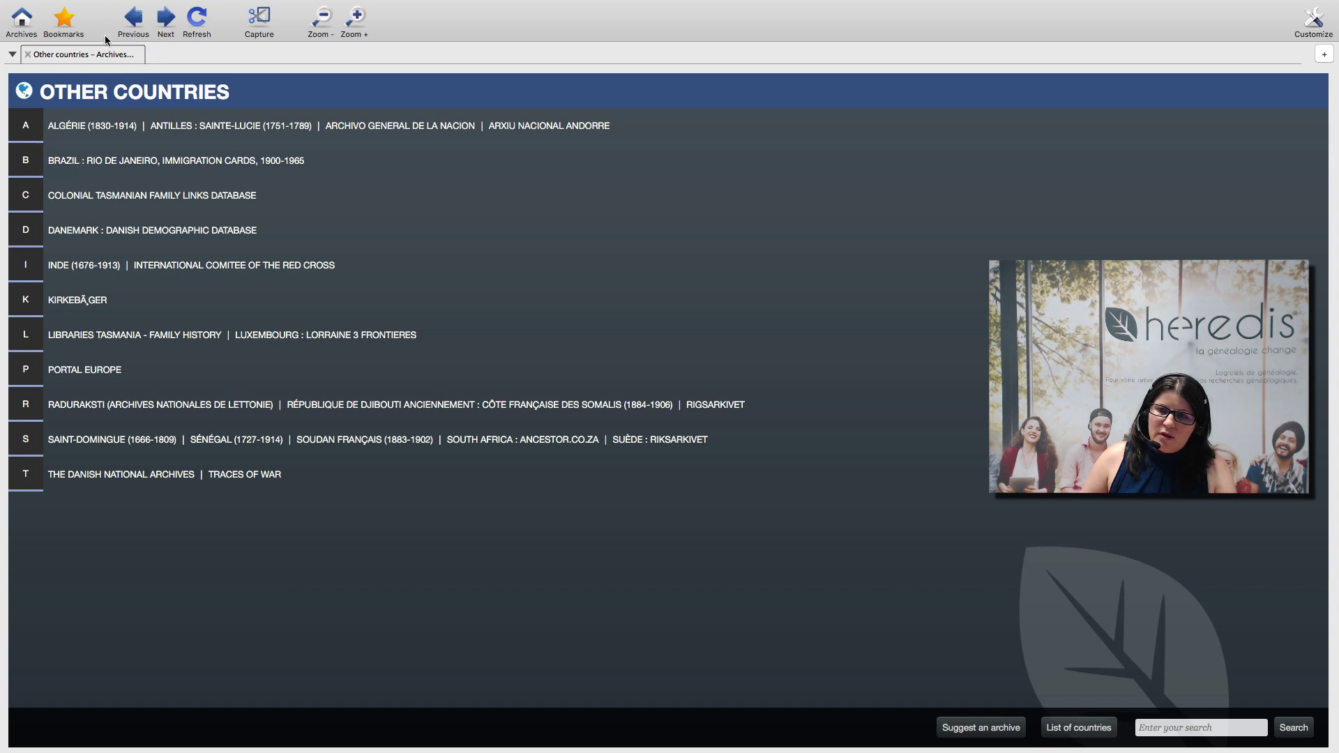
left_click(164, 19)
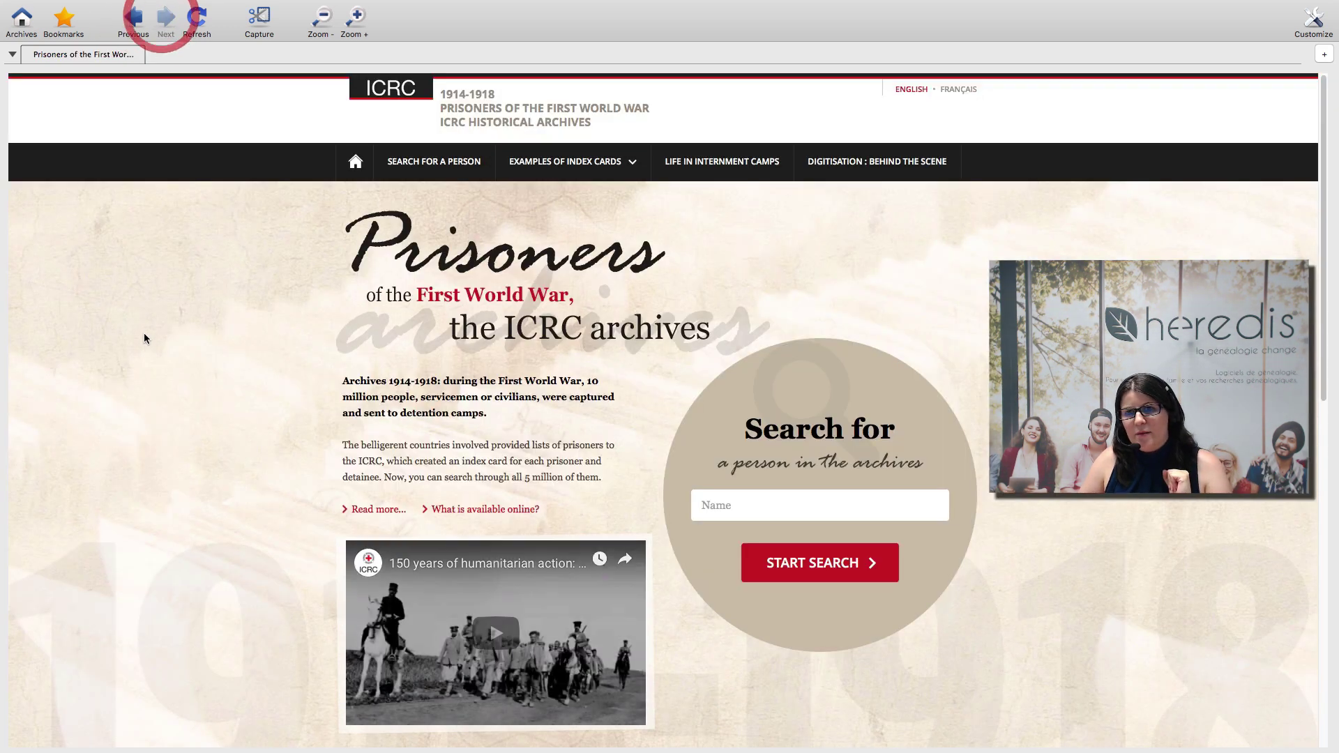
left_click(133, 21)
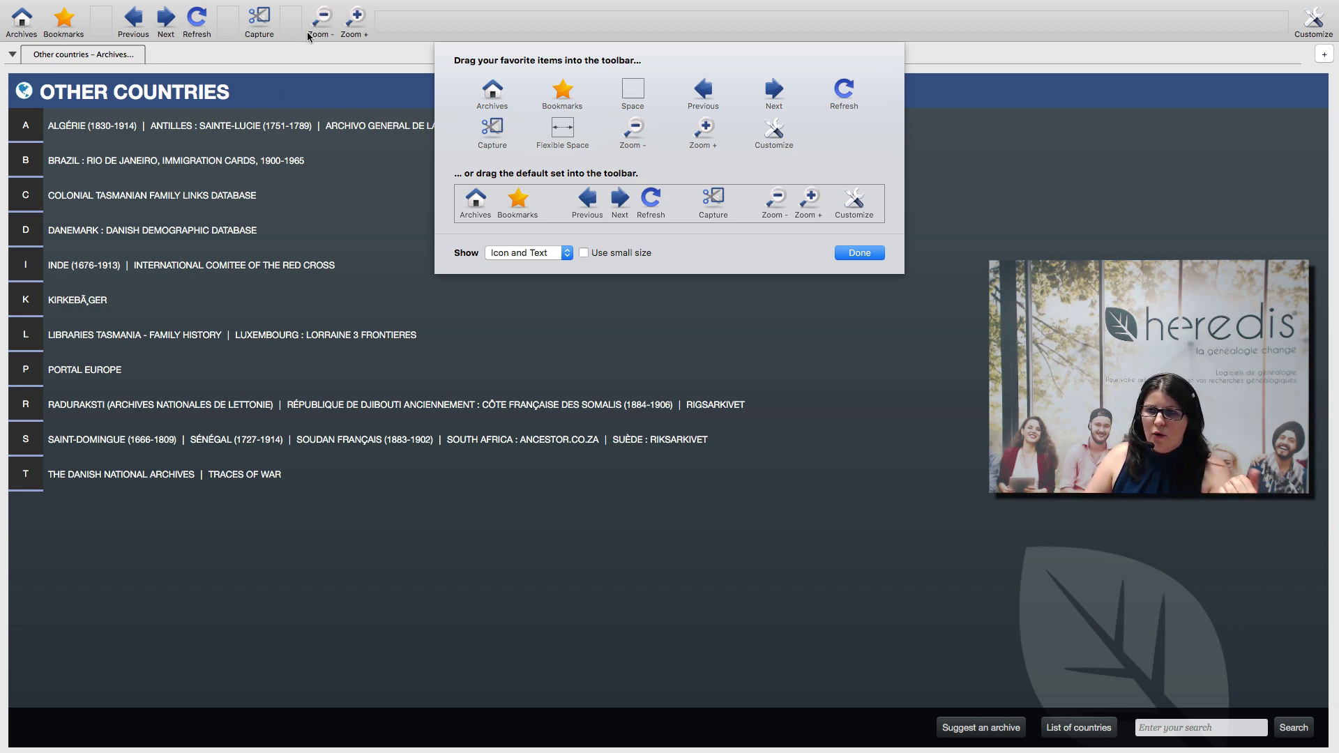
Step: Set the online archives toolbar to use the small size and return to the person's data in the main window
left_click(568, 254)
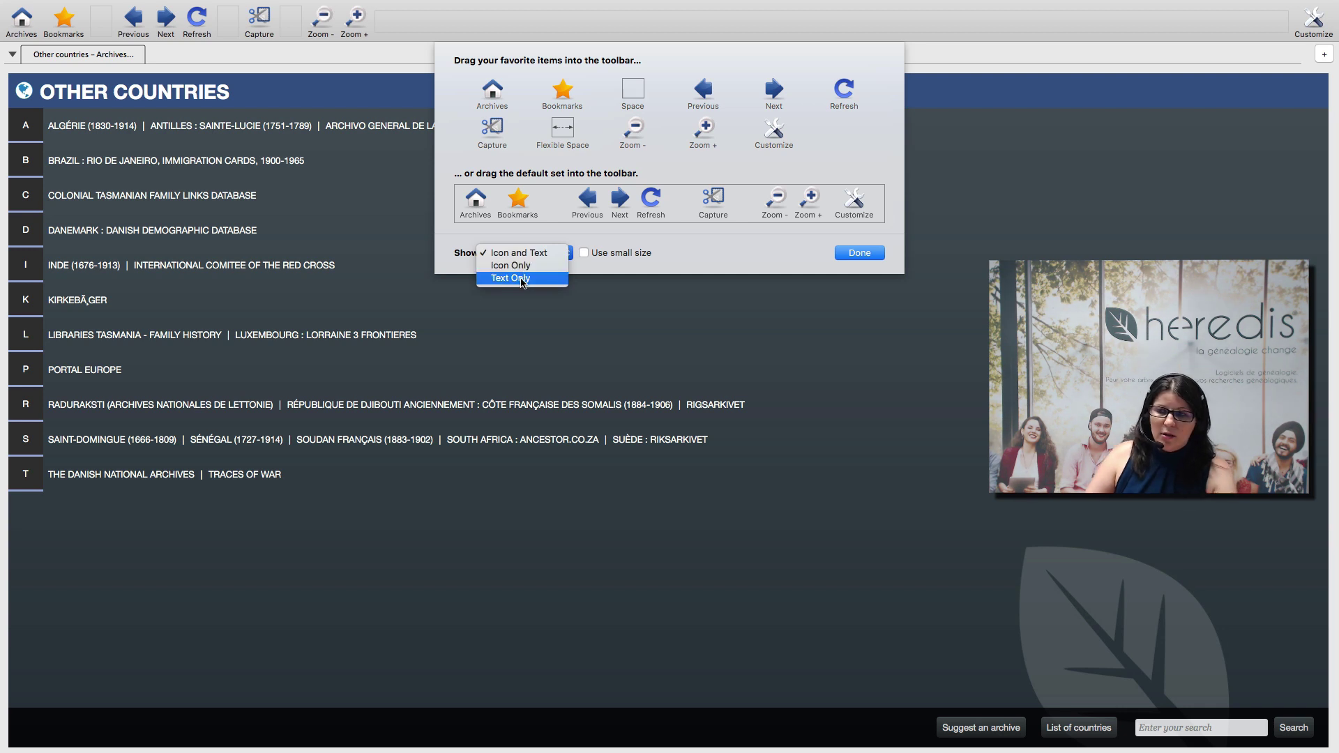
left_click(601, 253)
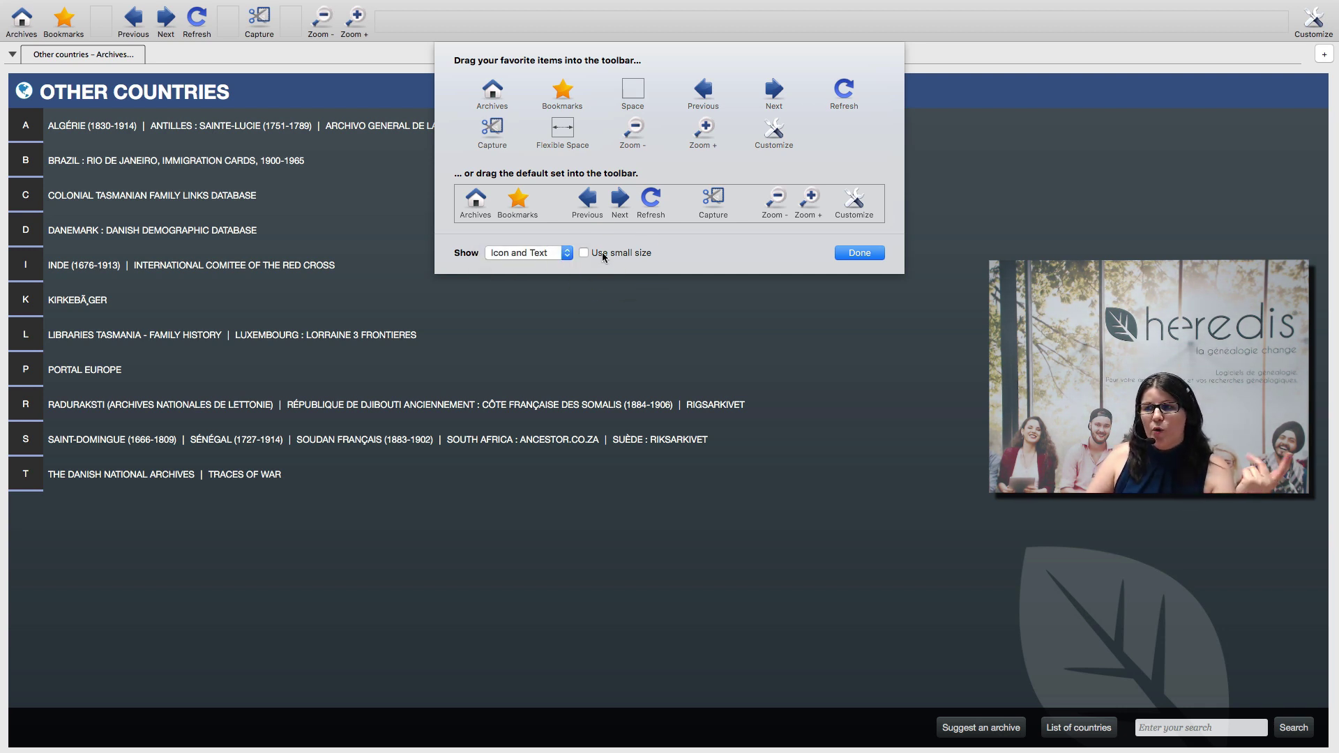
left_click(602, 254)
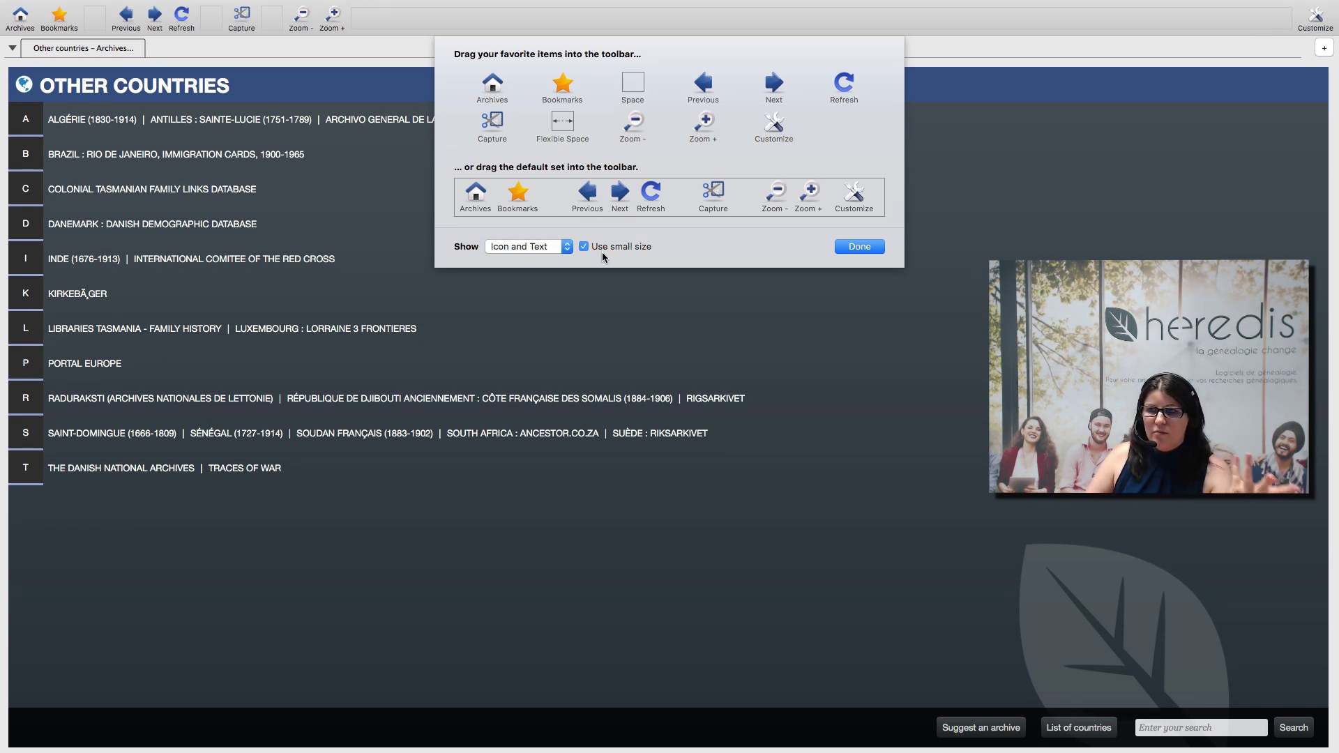
left_click(868, 246)
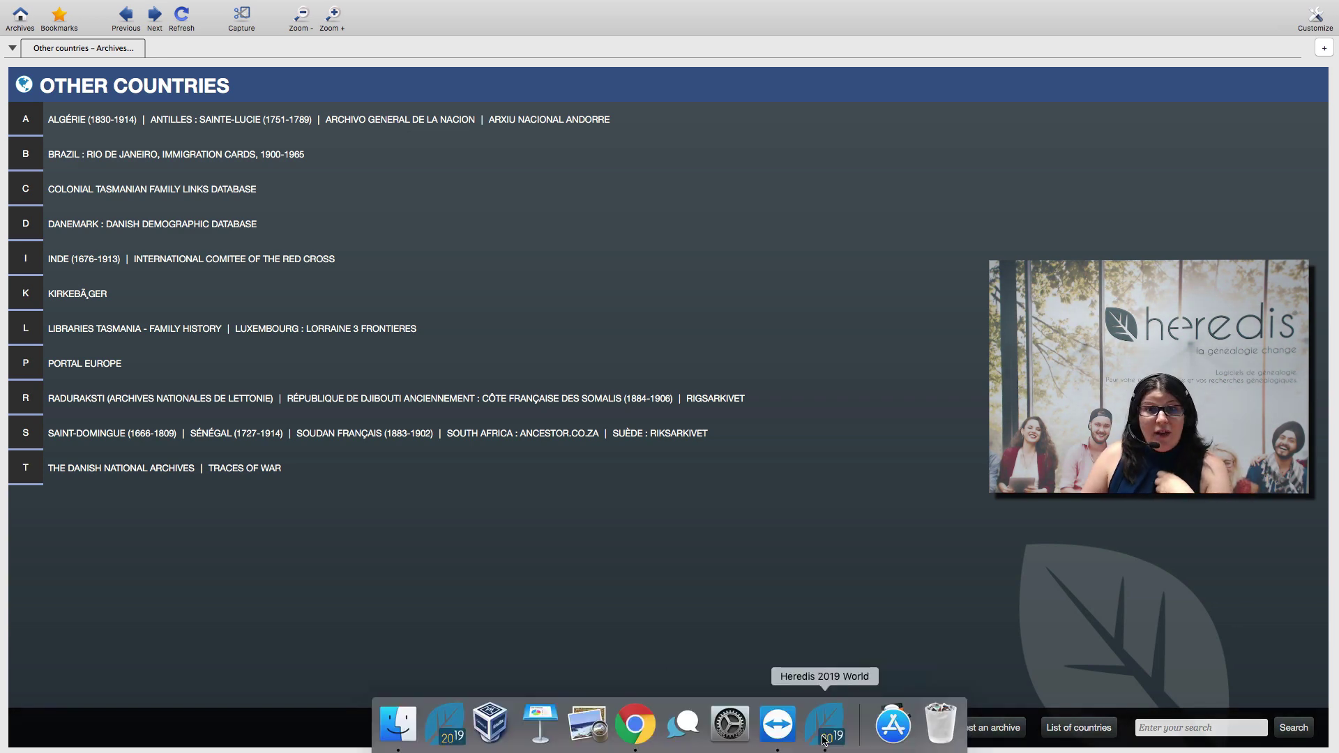
left_click(822, 736)
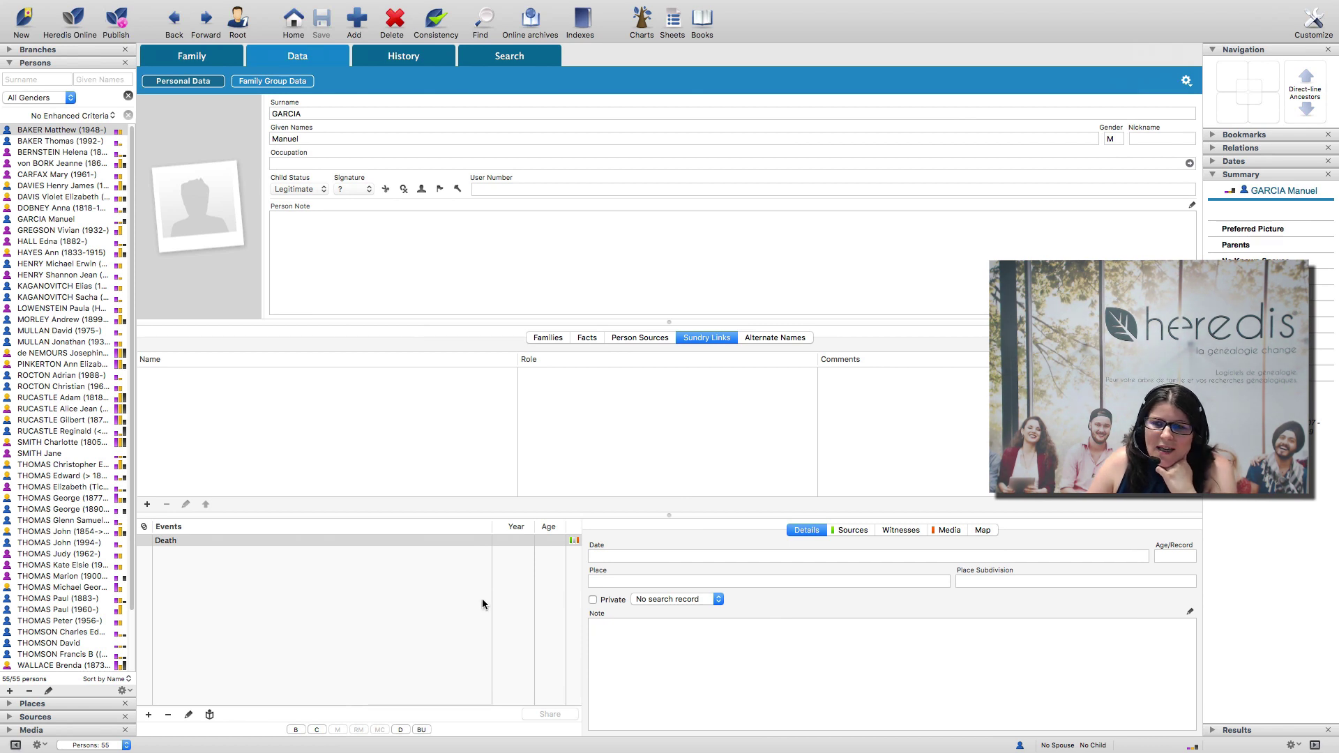